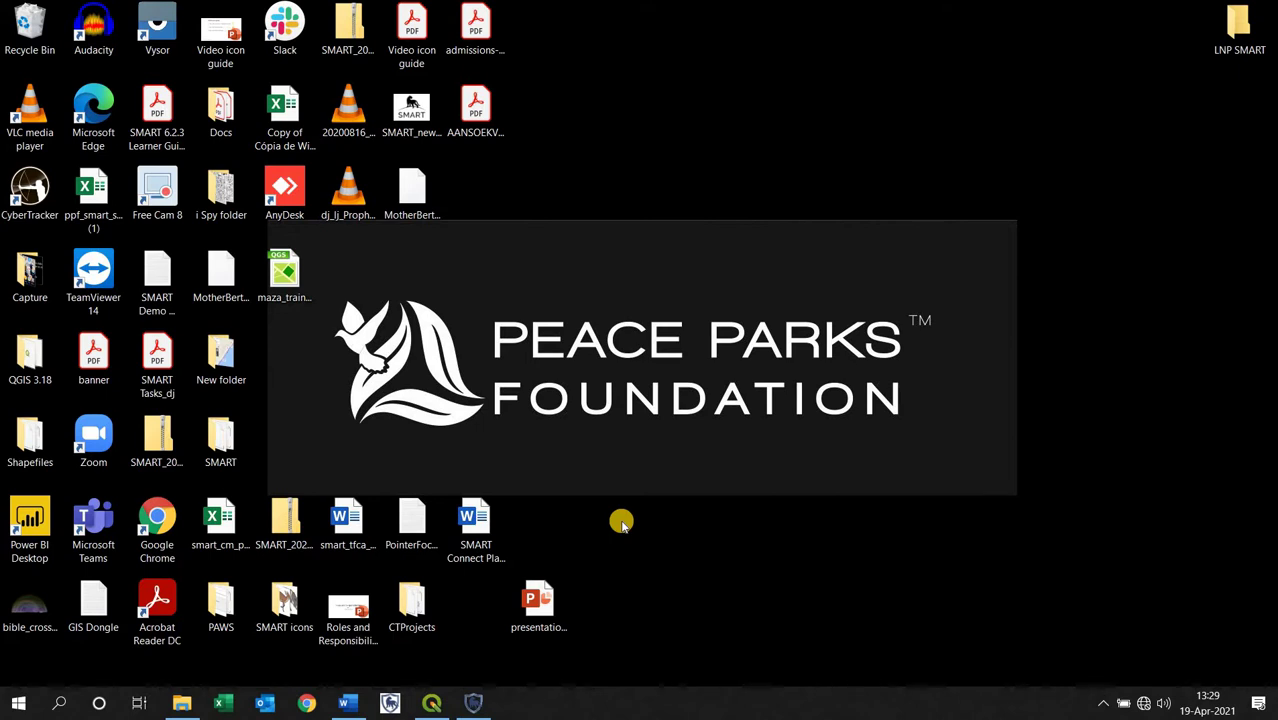
Bring the SMART conservation program window up from the taskbar.
{"action": "left_click", "coordinate": [473, 703]}
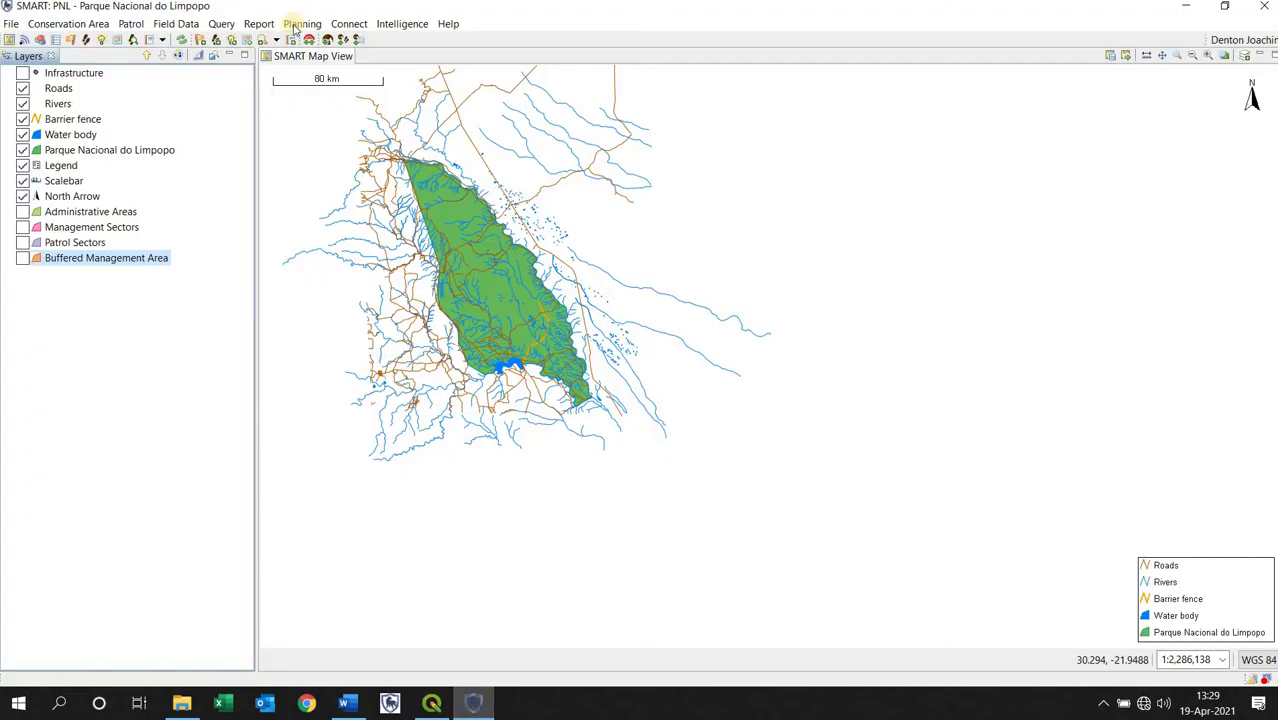
Open the Patrol coverage query and delete its Transport Type Foot filter.
{"action": "left_click", "coordinate": [226, 23]}
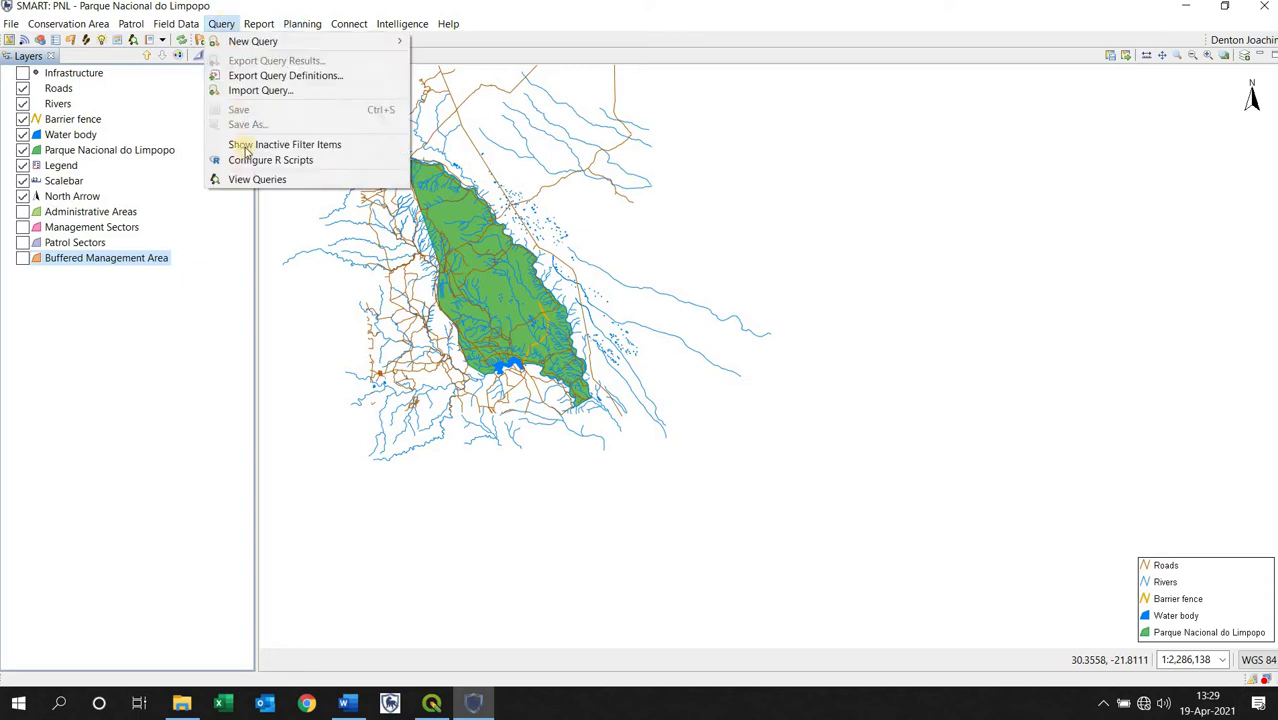
{"action": "left_click", "coordinate": [243, 178]}
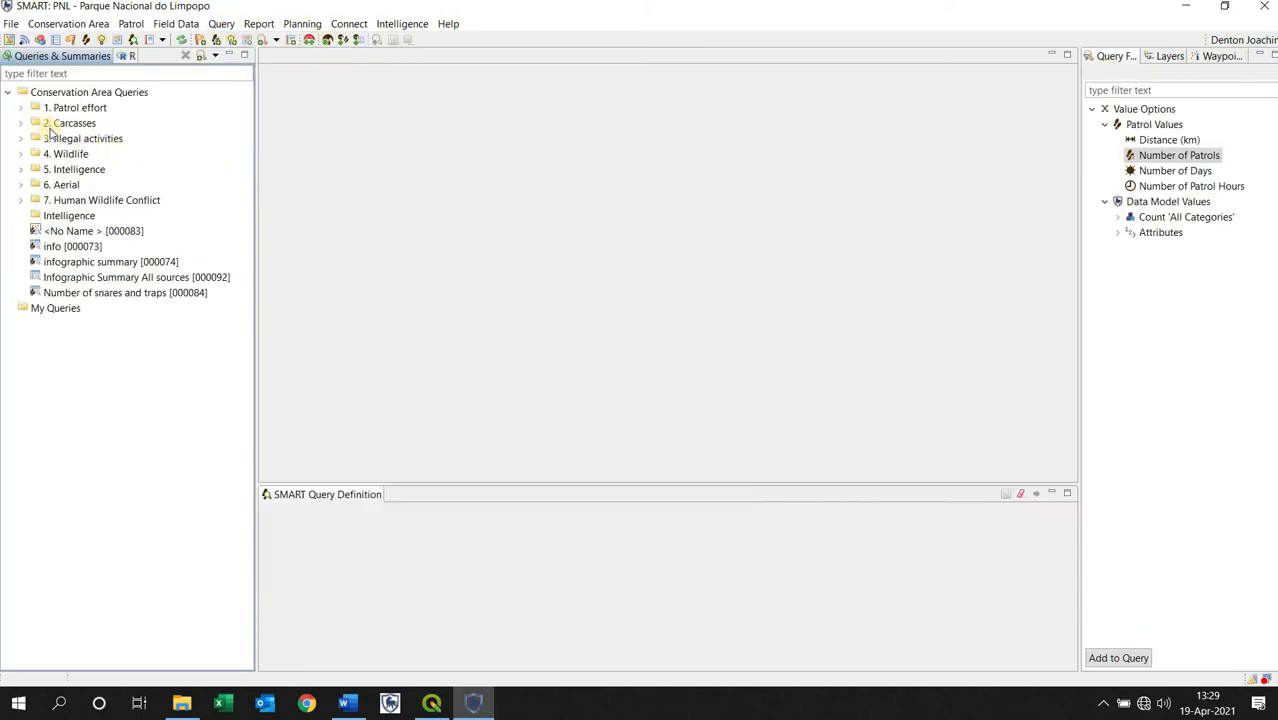
{"action": "left_click", "coordinate": [22, 108]}
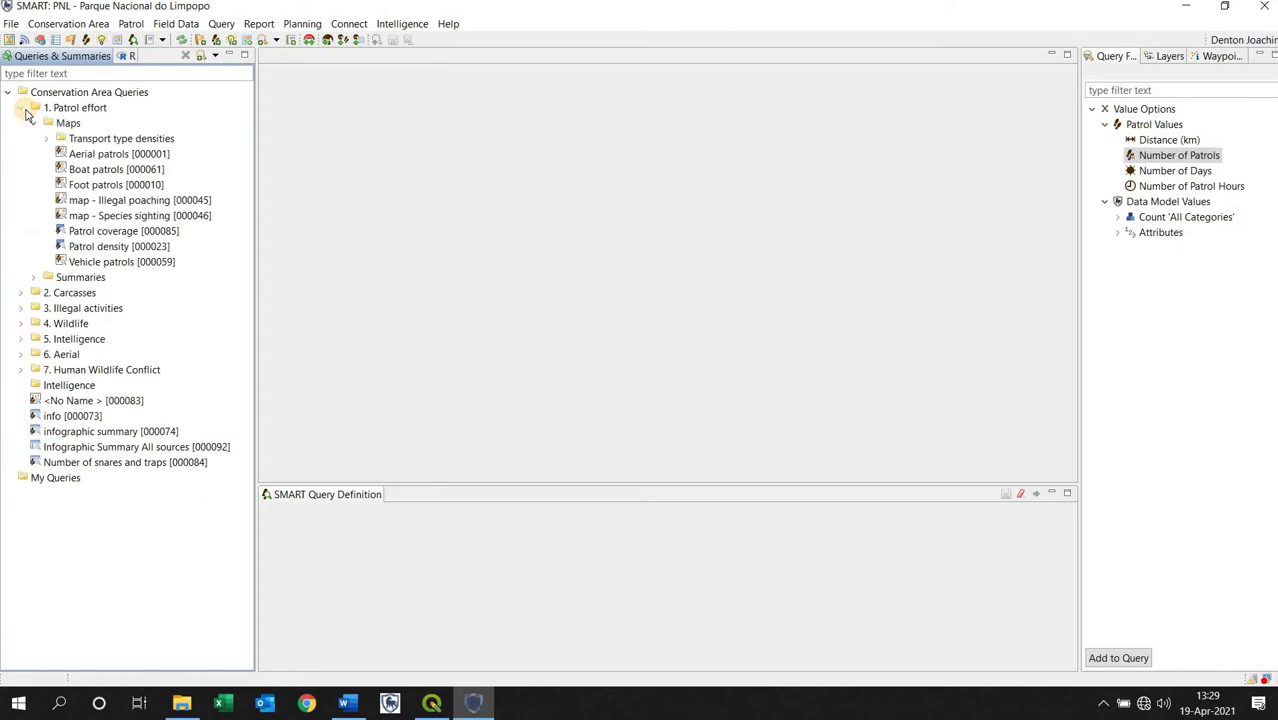
{"action": "double_click", "coordinate": [118, 232]}
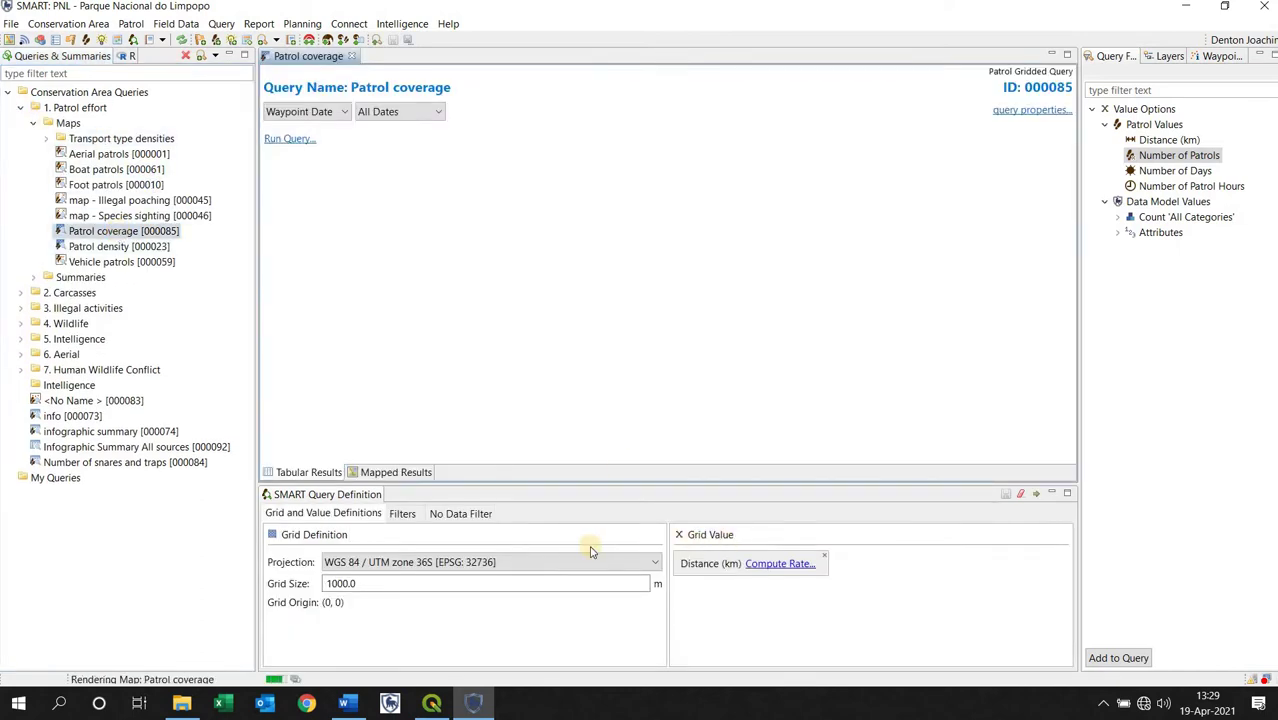
{"action": "left_click", "coordinate": [406, 516]}
{"action": "left_click", "coordinate": [457, 579]}
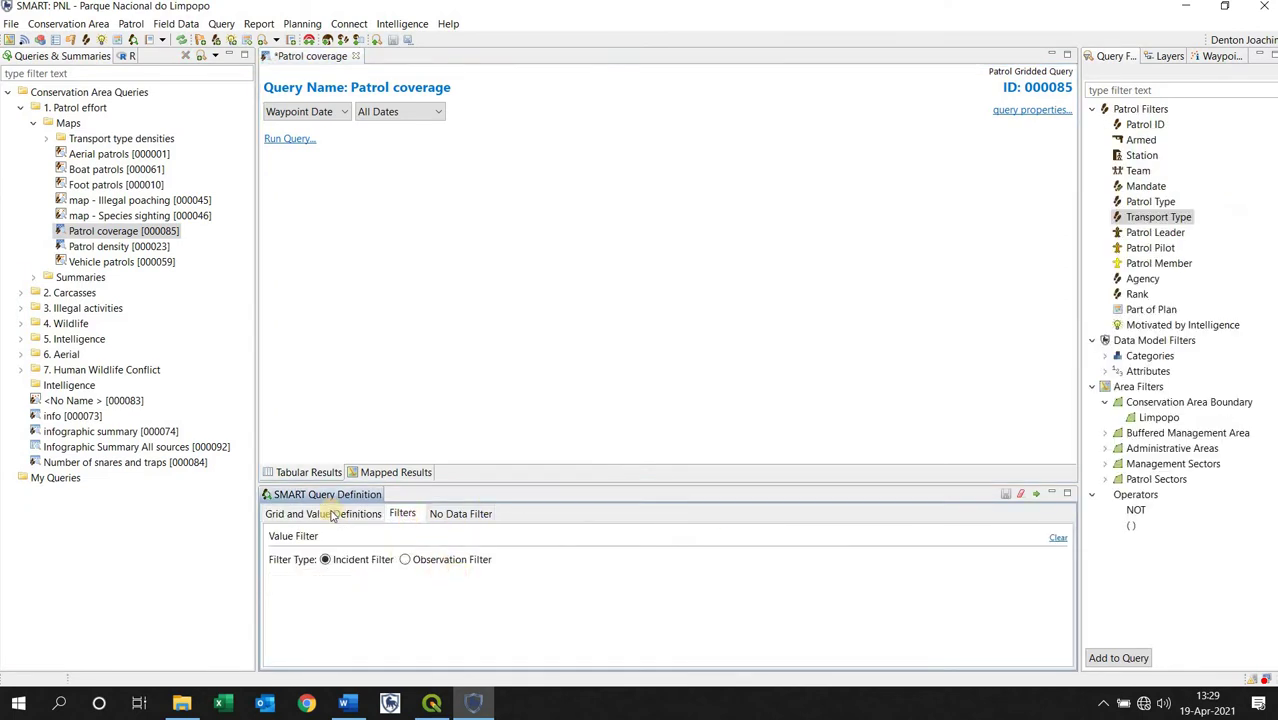
Run the 1000 m Patrol coverage grid query and show its mapped results.
{"action": "left_click", "coordinate": [332, 513]}
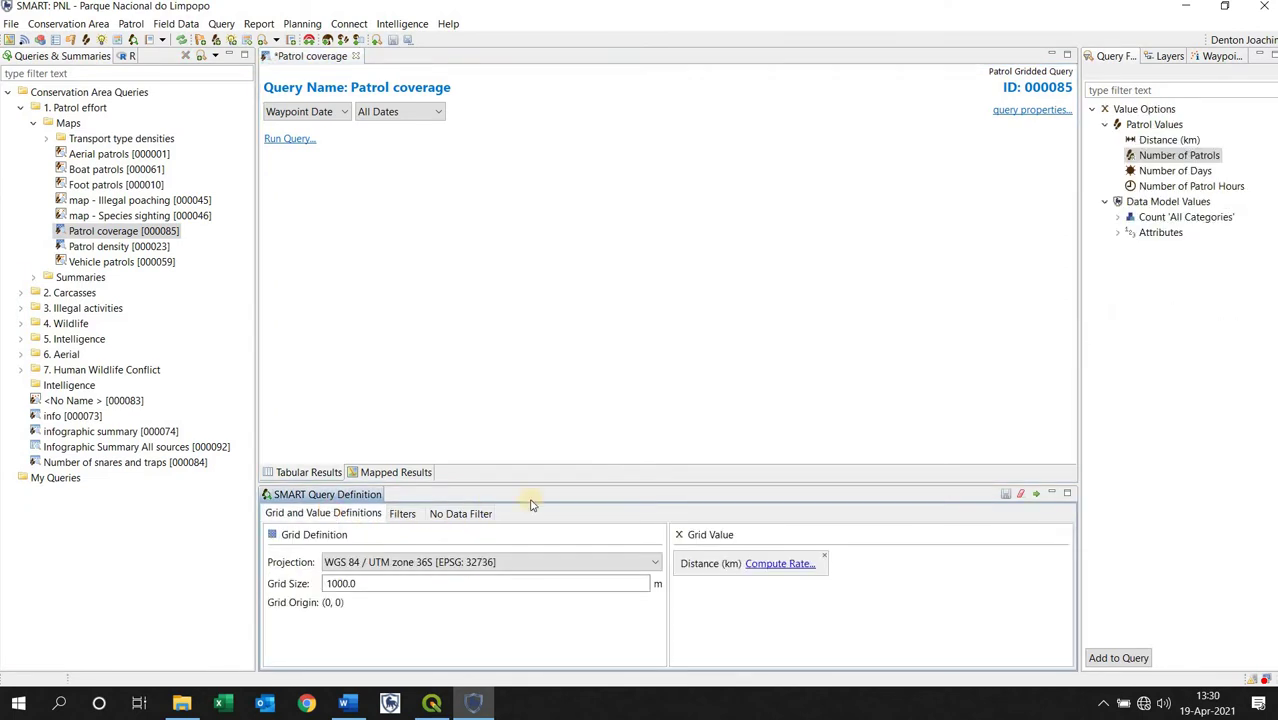
{"action": "left_click", "coordinate": [1035, 496]}
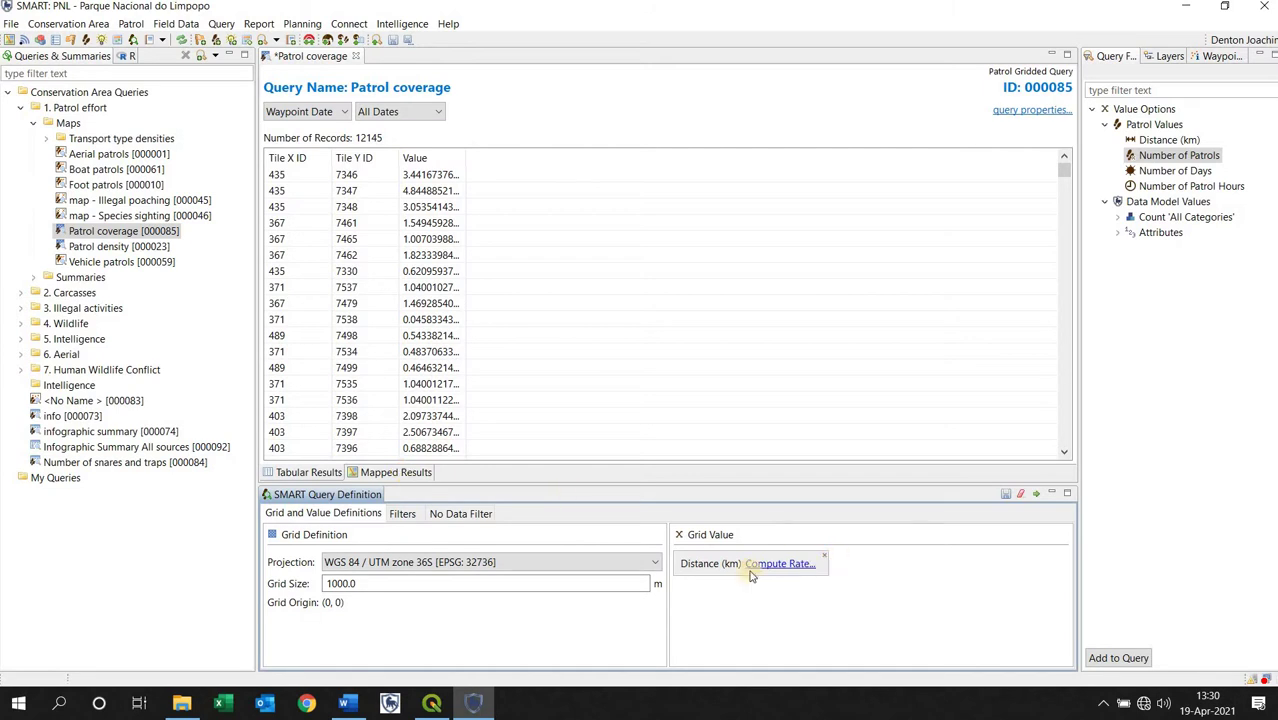
{"action": "left_click", "coordinate": [408, 479]}
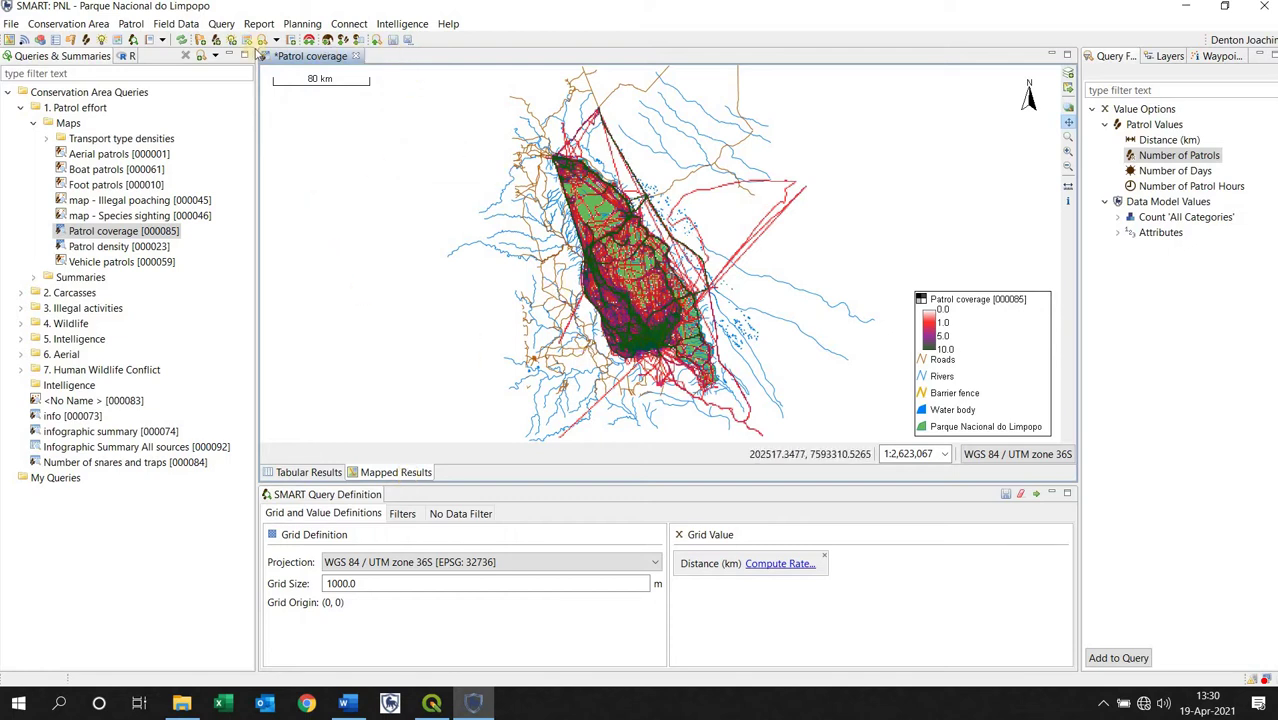
Export the query results with the GeoTiff Grid Exporter as Patrol_coverage_overalldensity in Shapefiles.
{"action": "left_click", "coordinate": [225, 25]}
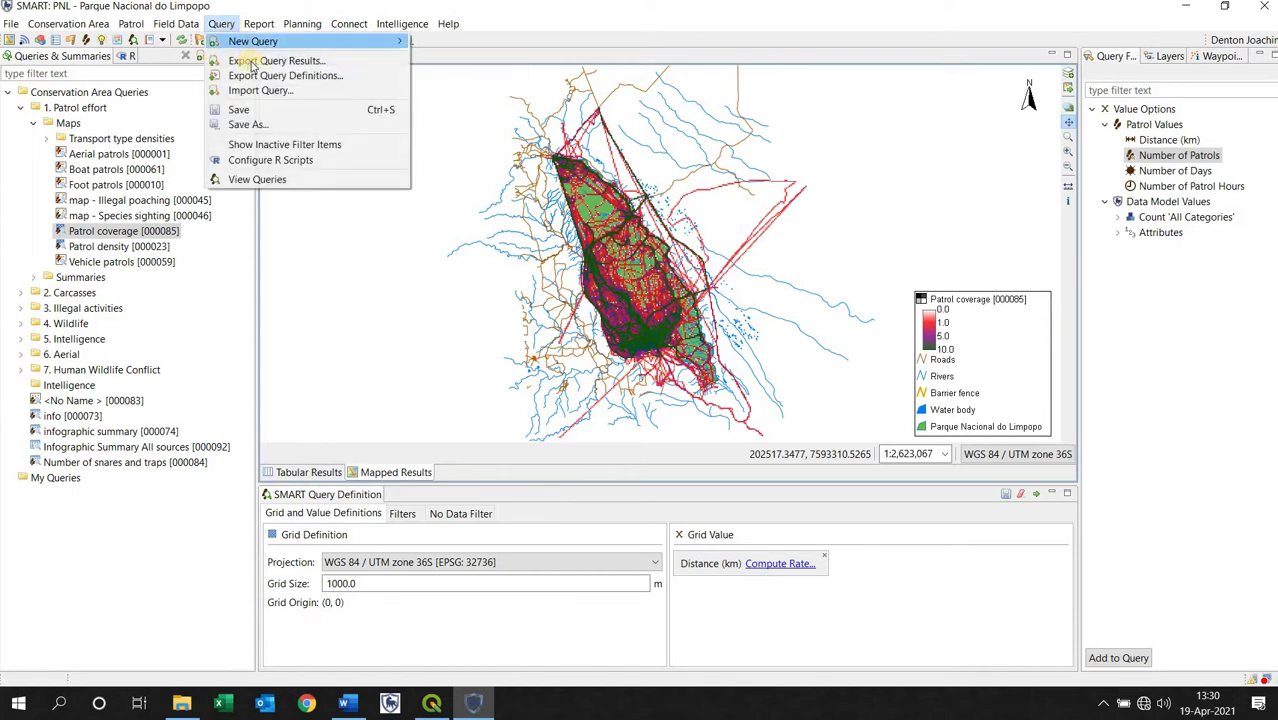
{"action": "left_click", "coordinate": [250, 62]}
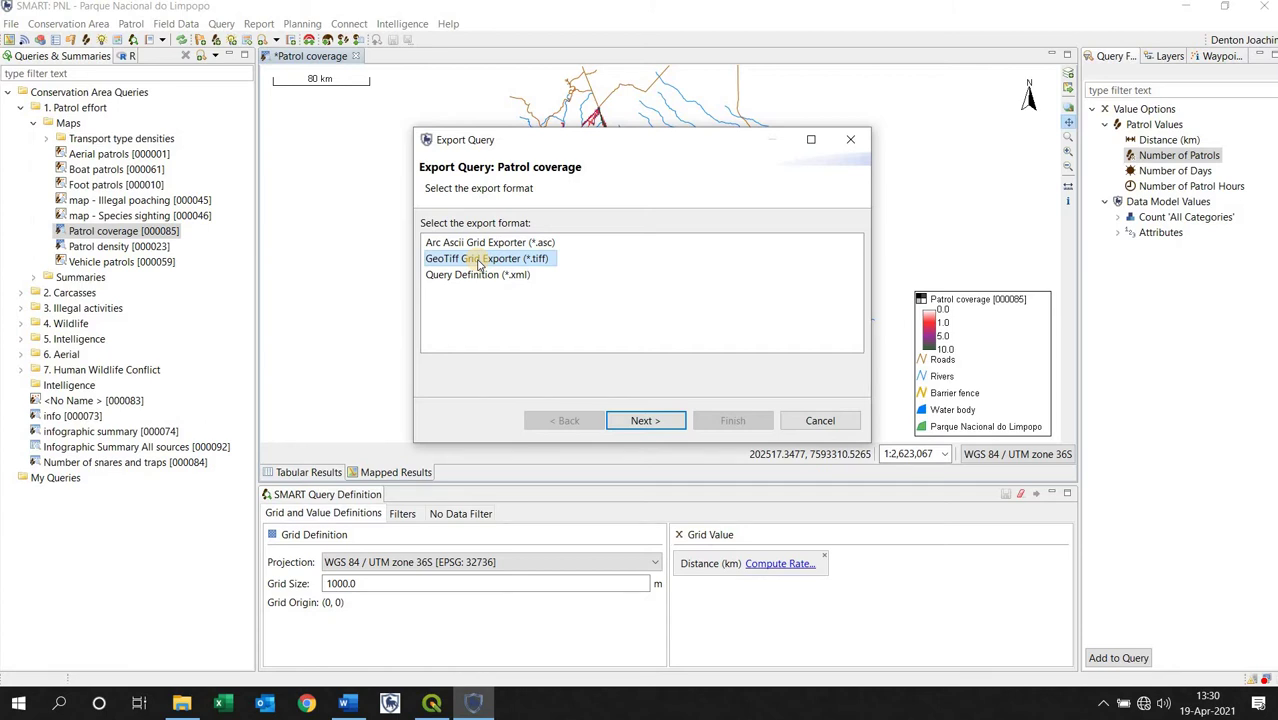
{"action": "left_click", "coordinate": [661, 419]}
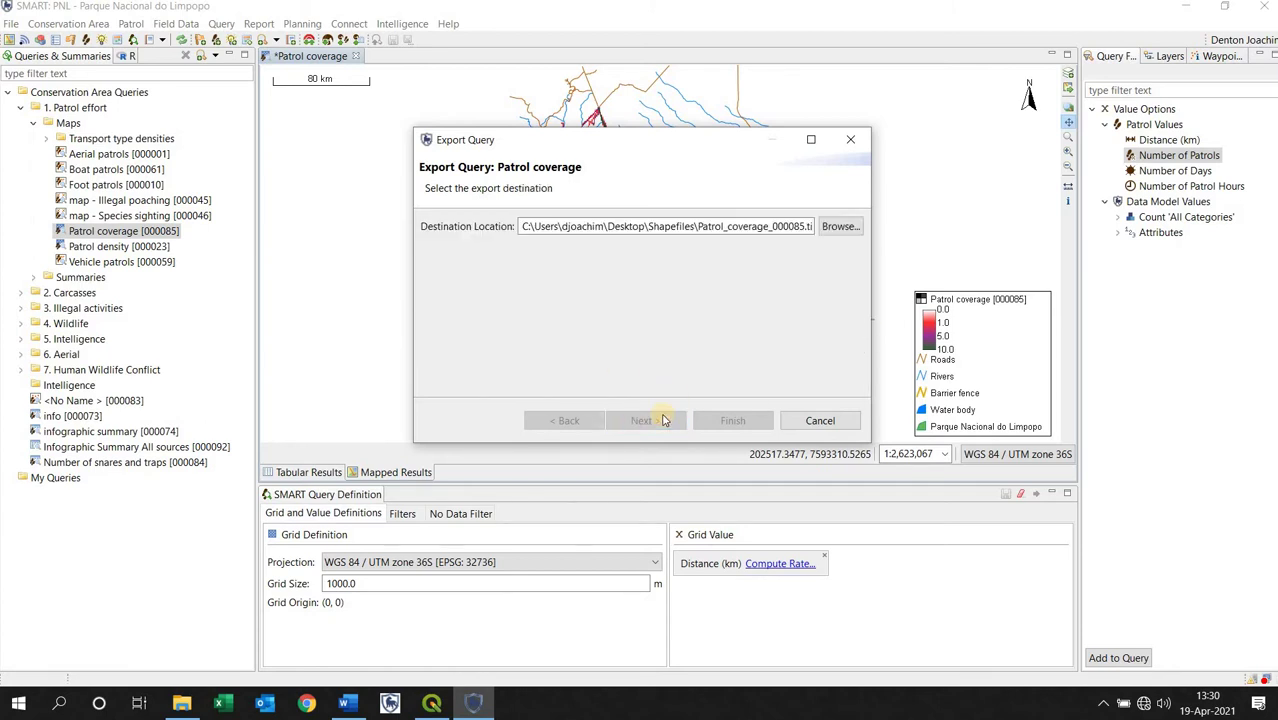
{"action": "left_click", "coordinate": [846, 228]}
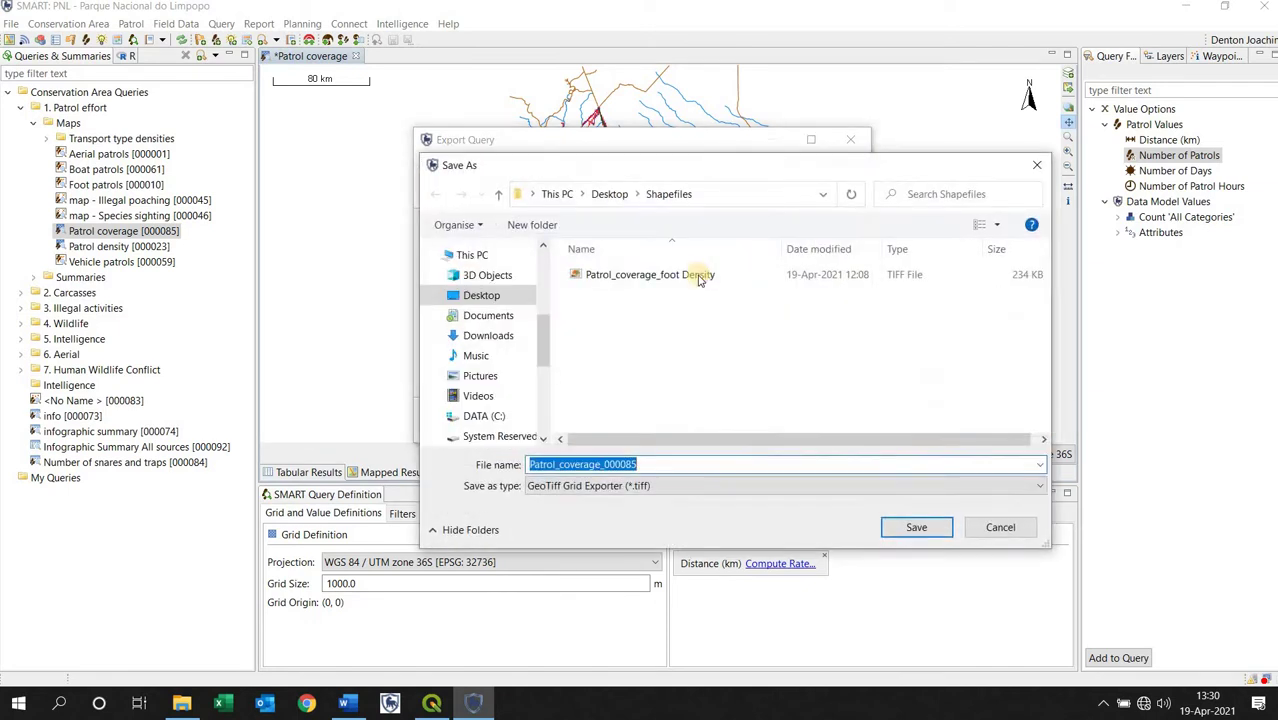
{"action": "left_click", "coordinate": [647, 462]}
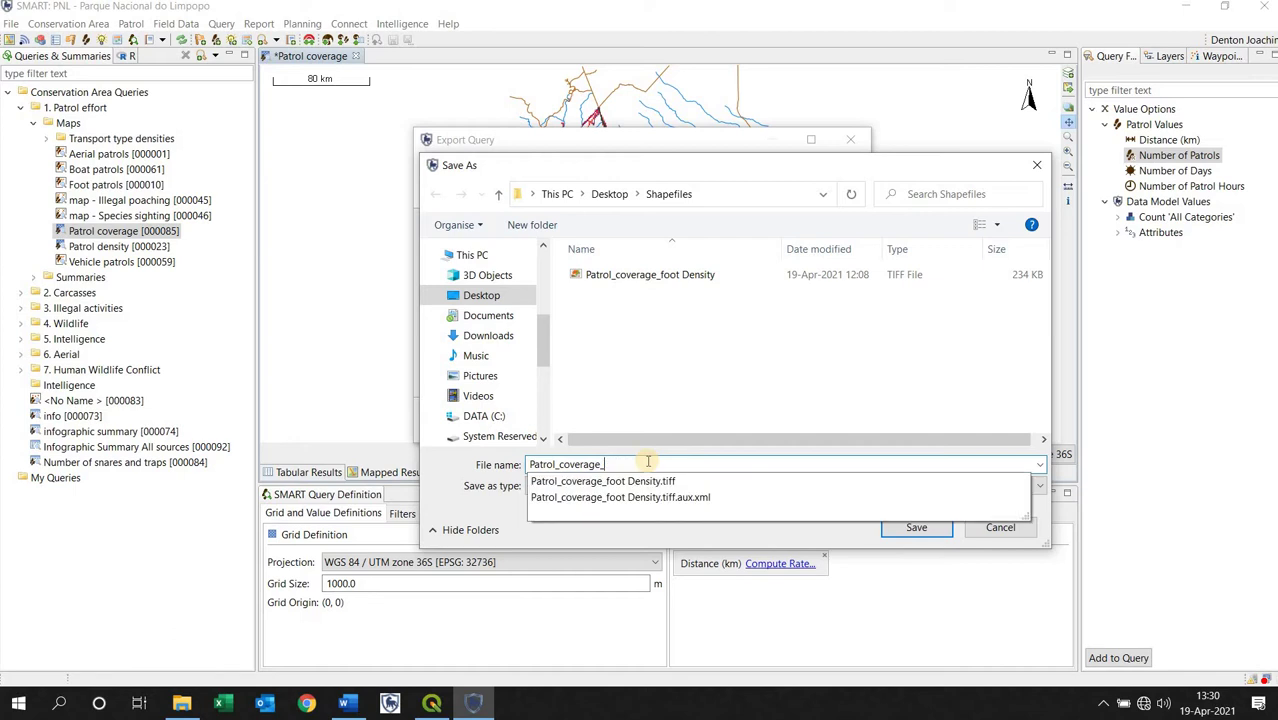
{"action": "type", "text": "overalldensity"}
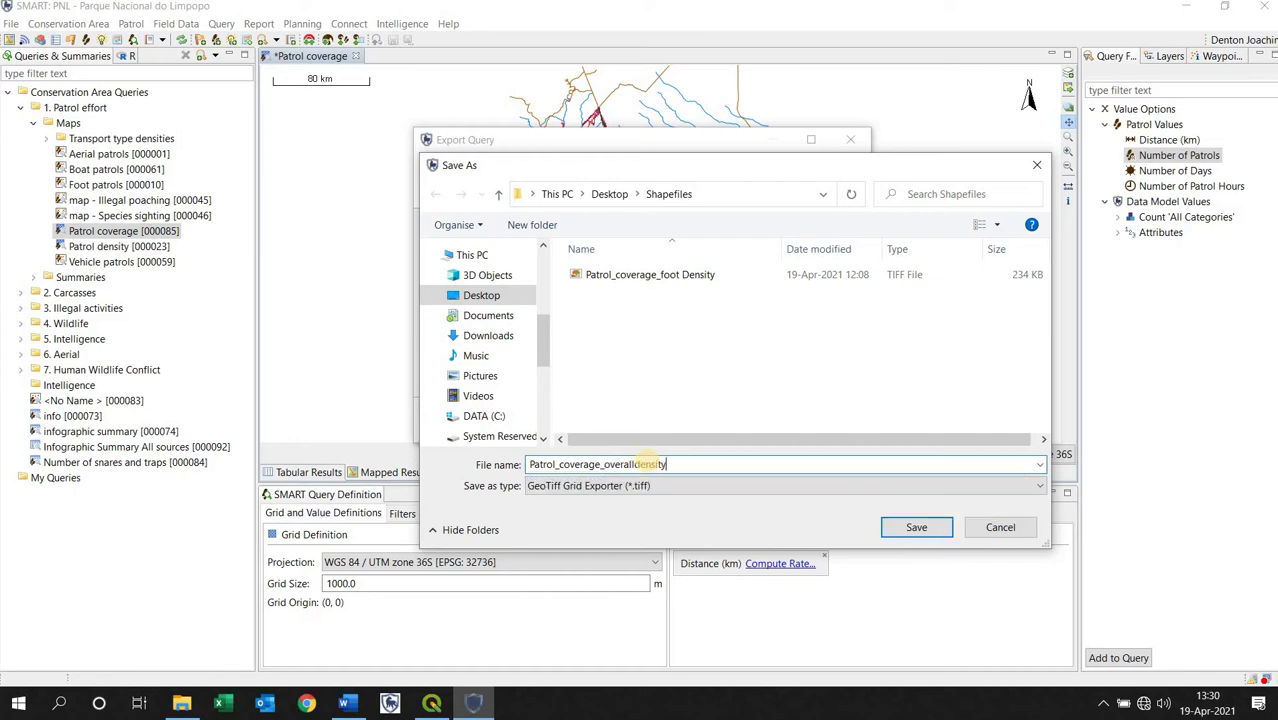
{"action": "left_click", "coordinate": [916, 527]}
{"action": "left_click", "coordinate": [733, 420]}
{"action": "left_click", "coordinate": [815, 304]}
Check in the tabular results that the date range is still All Dates.
{"action": "left_click", "coordinate": [310, 472]}
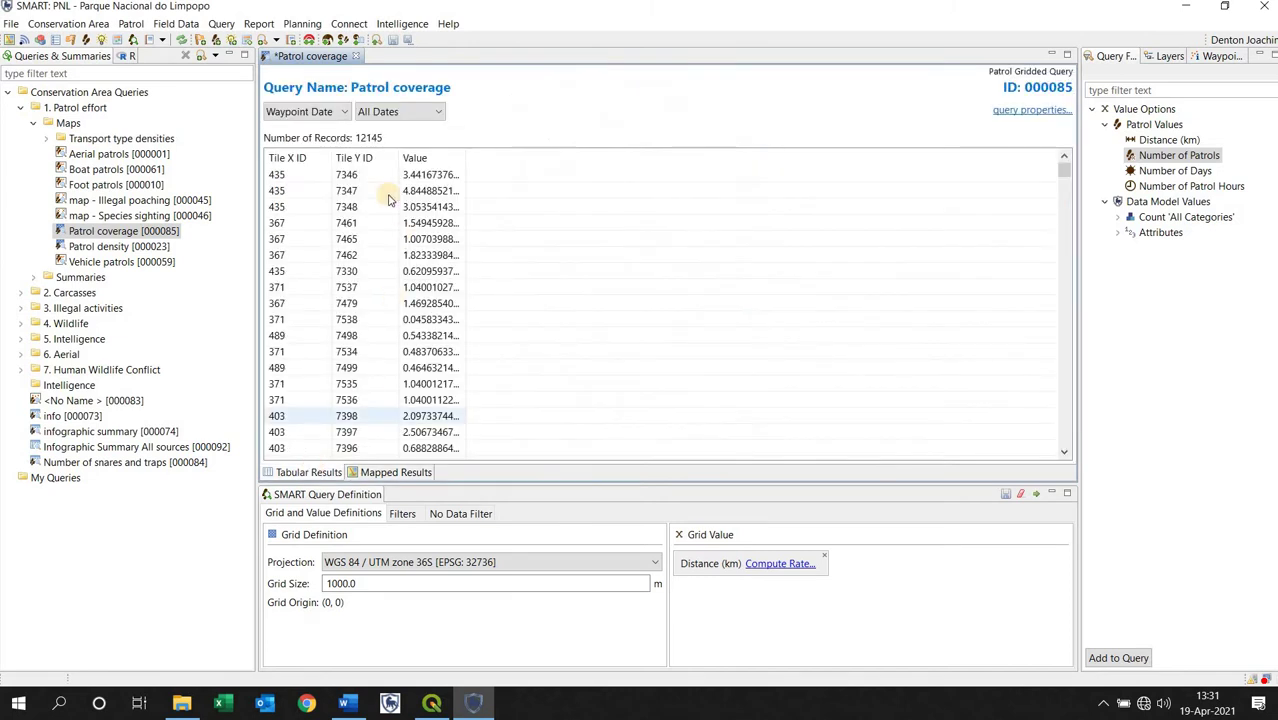
{"action": "left_click", "coordinate": [432, 117]}
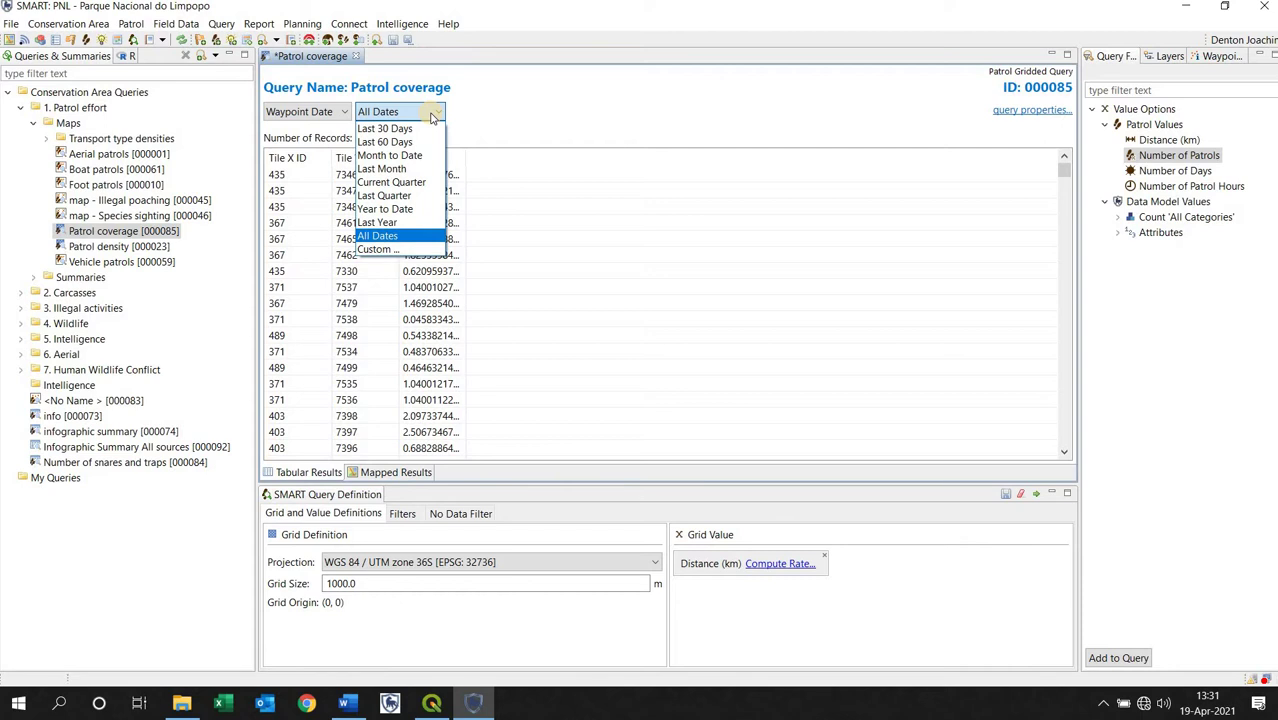
{"action": "left_click", "coordinate": [521, 125]}
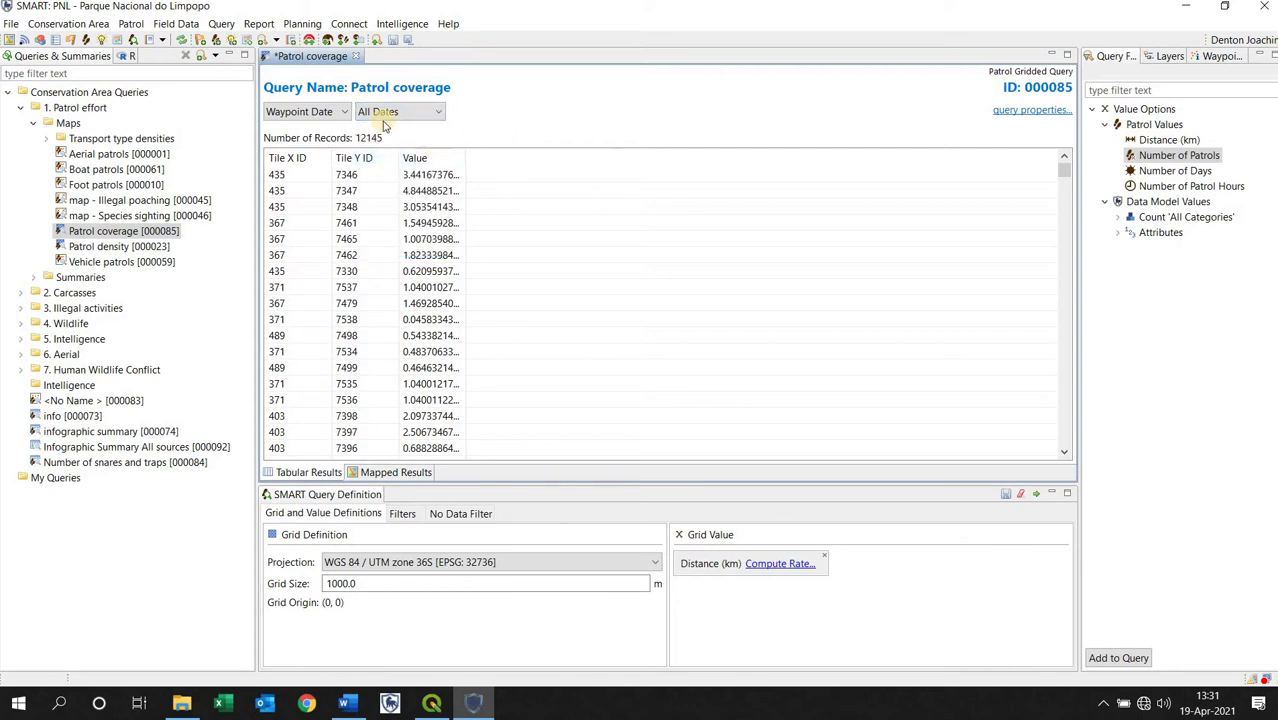
Minimise SMART and load Patrol_coverage_overalldensity.tiff into QGIS as a raster layer.
{"action": "left_click", "coordinate": [1196, 12]}
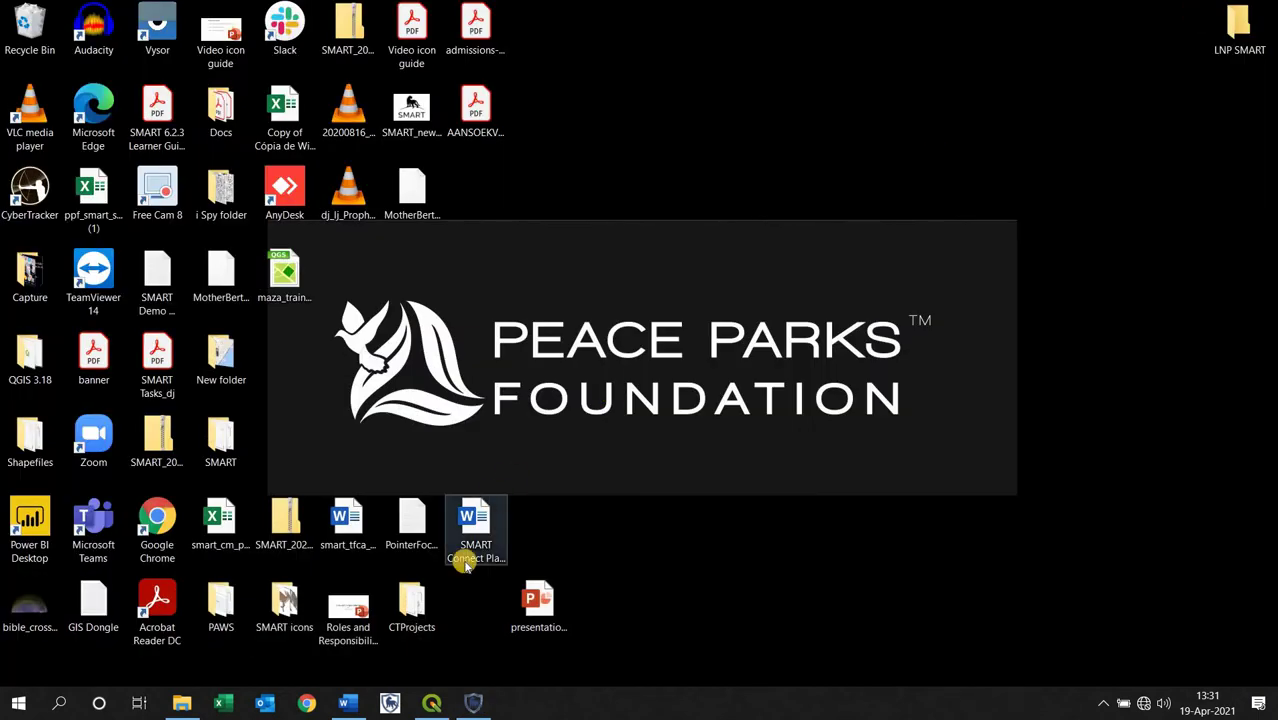
{"action": "left_click", "coordinate": [433, 704]}
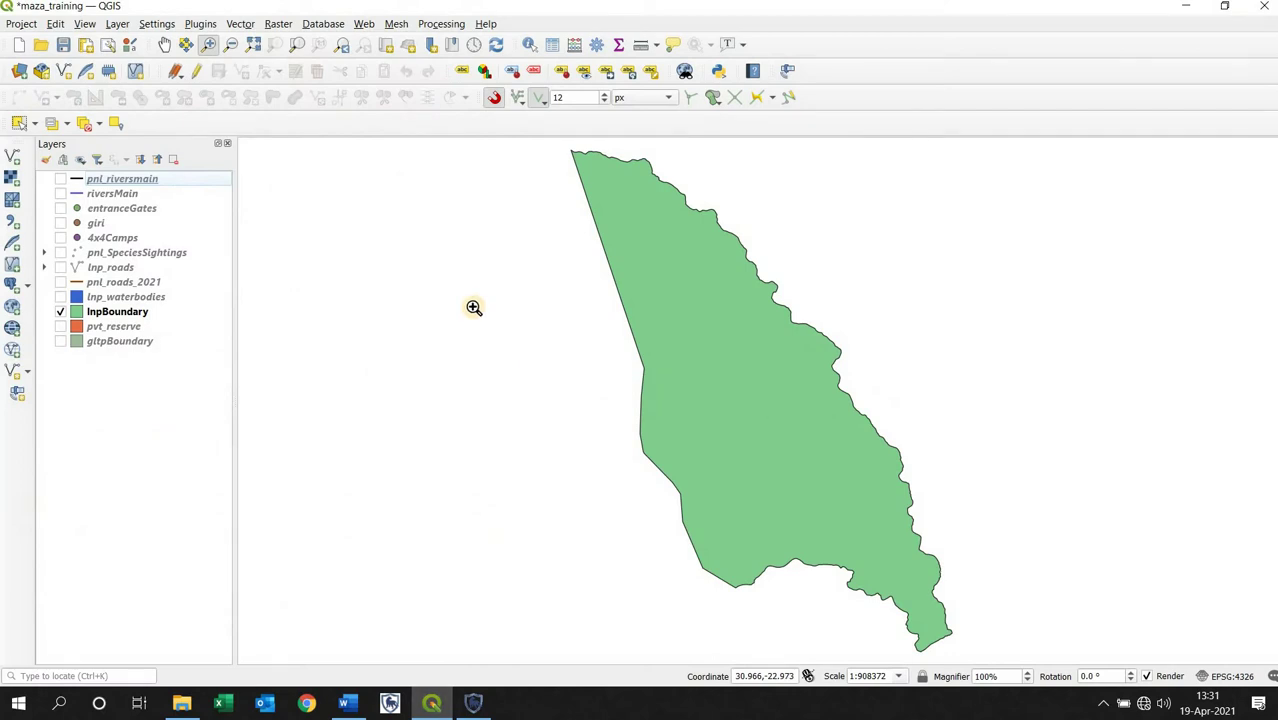
{"action": "left_click", "coordinate": [11, 176]}
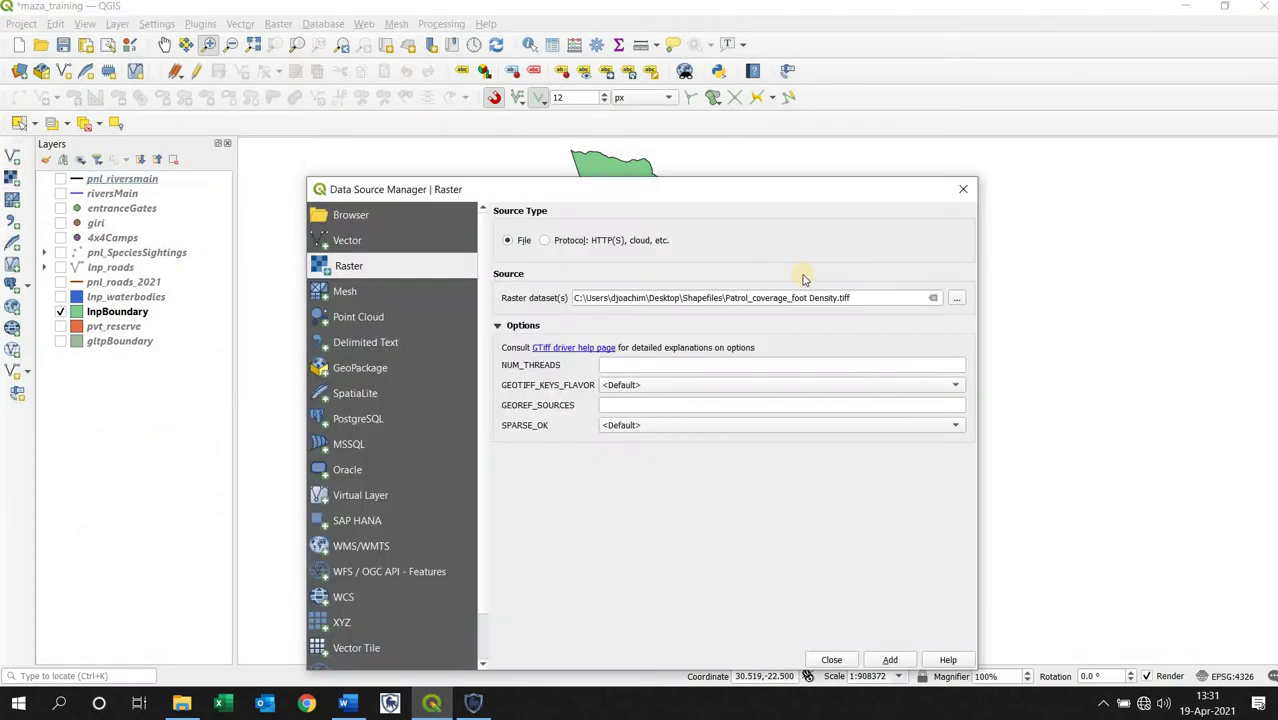
{"action": "left_click", "coordinate": [954, 297]}
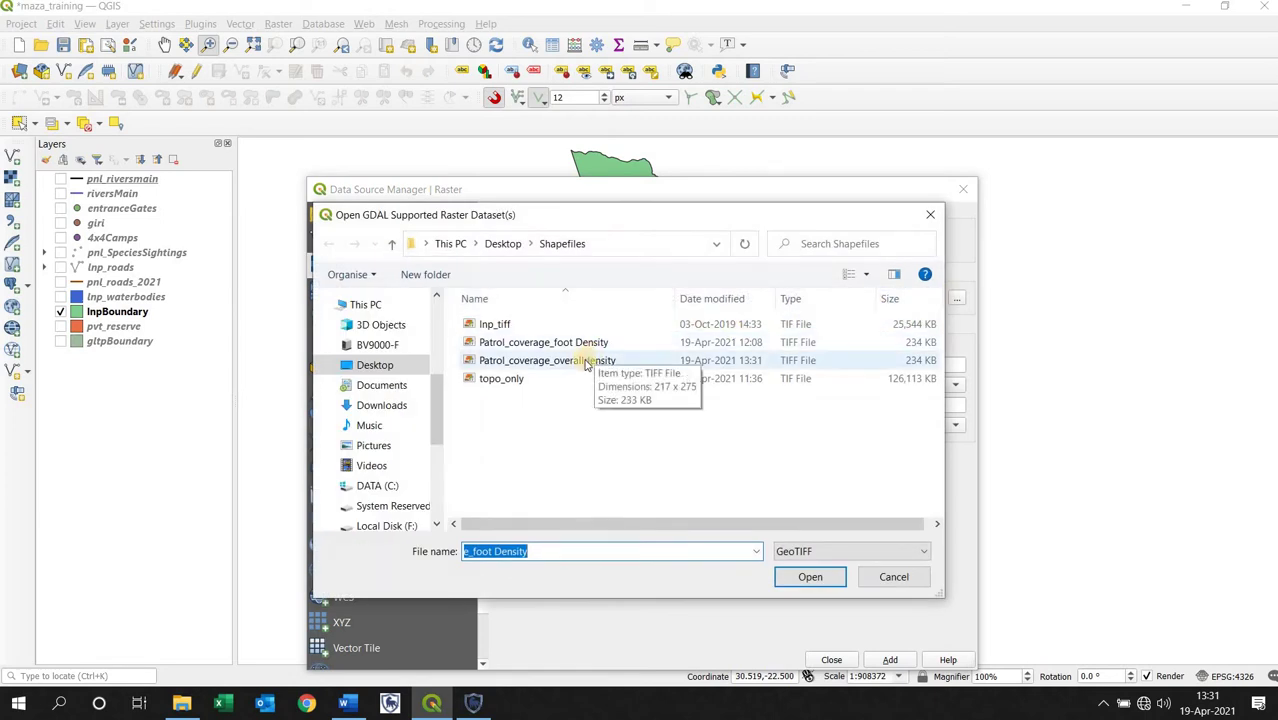
{"action": "left_click", "coordinate": [585, 362]}
{"action": "left_click", "coordinate": [812, 578]}
{"action": "left_click", "coordinate": [899, 660]}
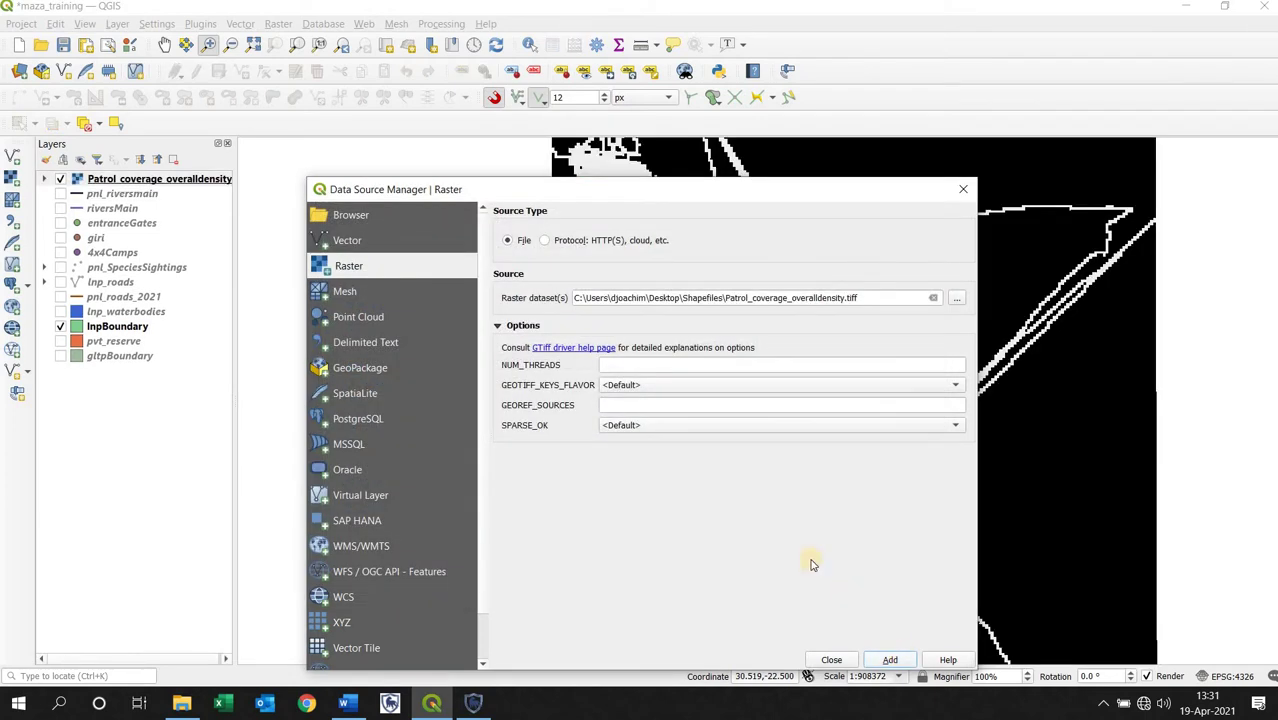
{"action": "left_click", "coordinate": [962, 190]}
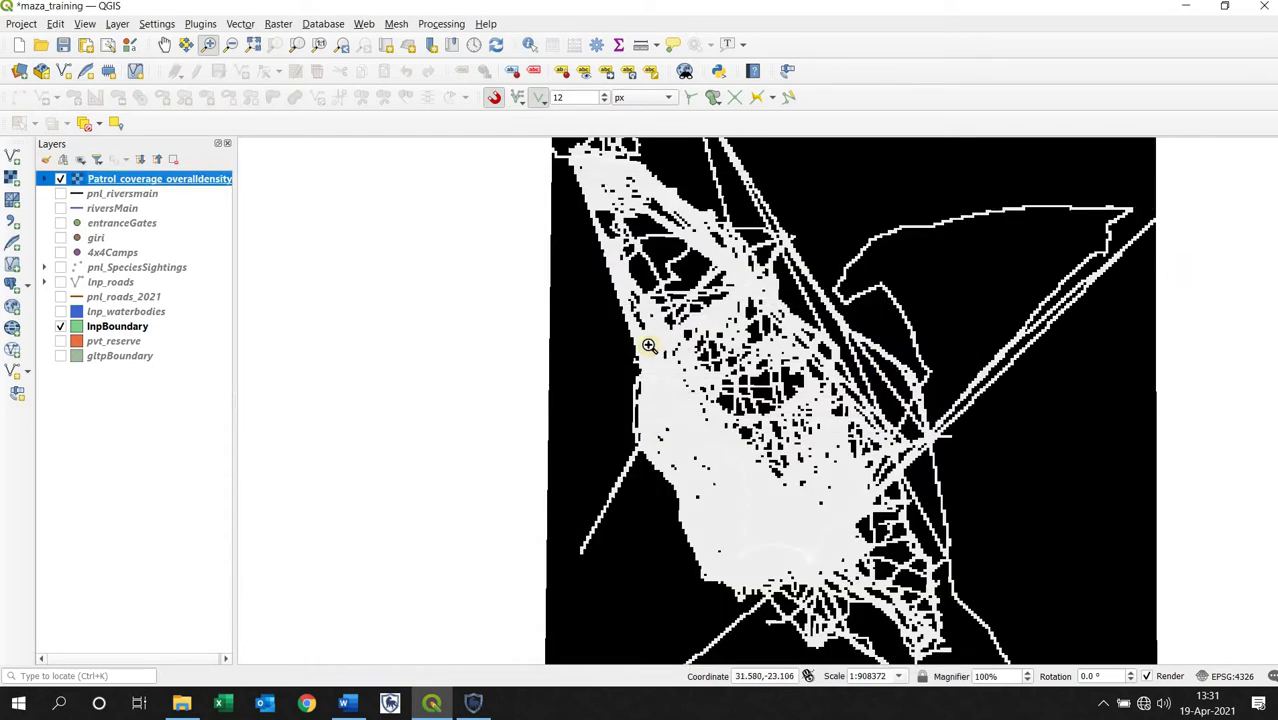
Render the density raster as Paletted/Unique values on Band 1 with the Magma ramp, classified.
{"action": "right_click", "coordinate": [156, 183]}
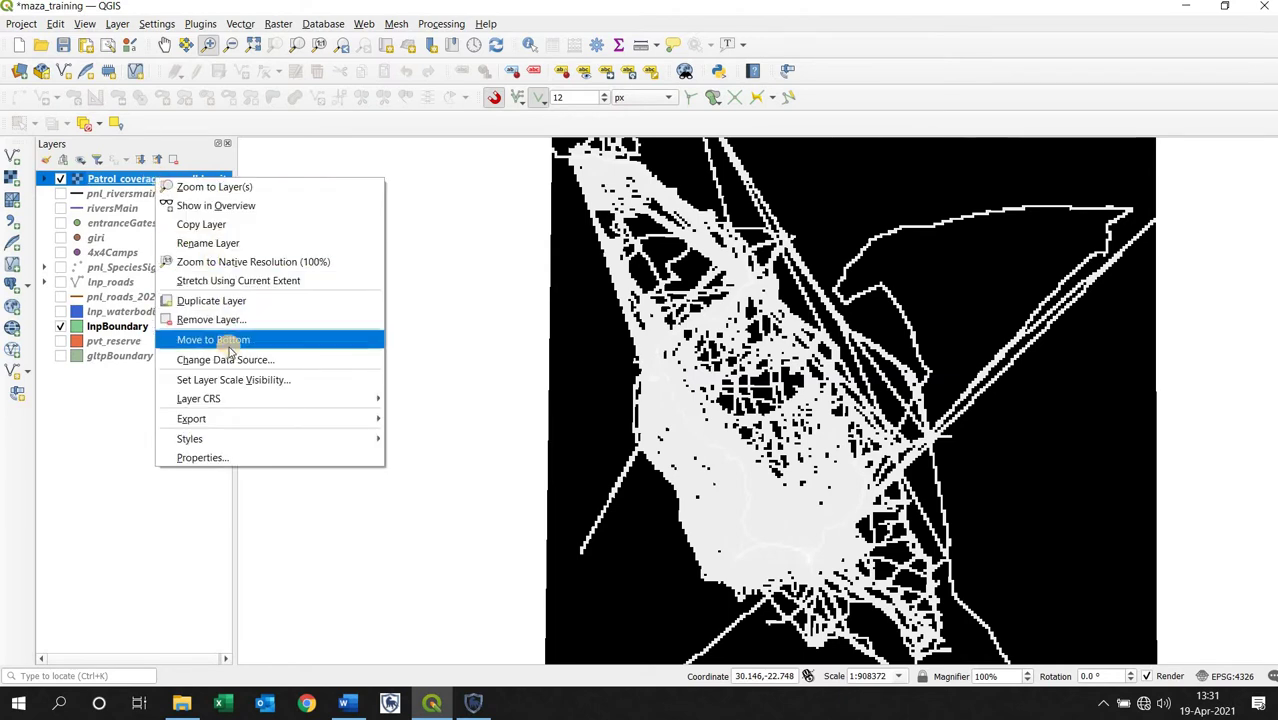
{"action": "left_click", "coordinate": [218, 453]}
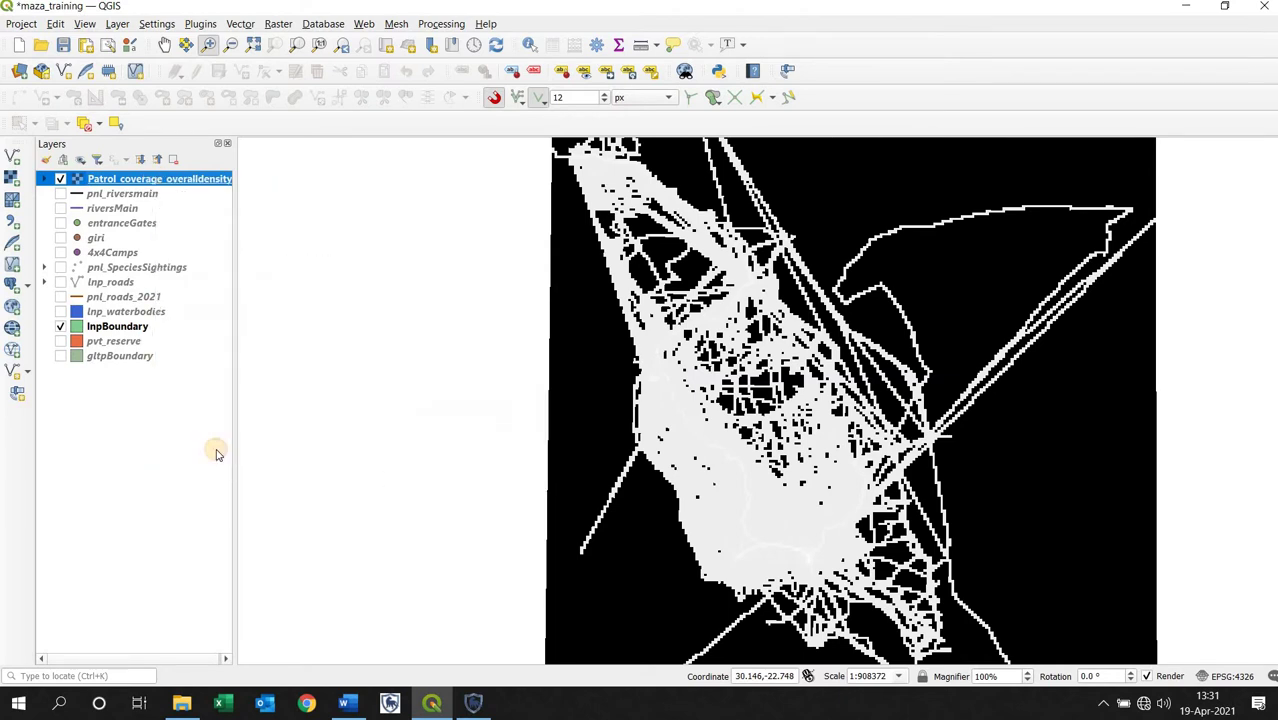
{"action": "left_click", "coordinate": [577, 167]}
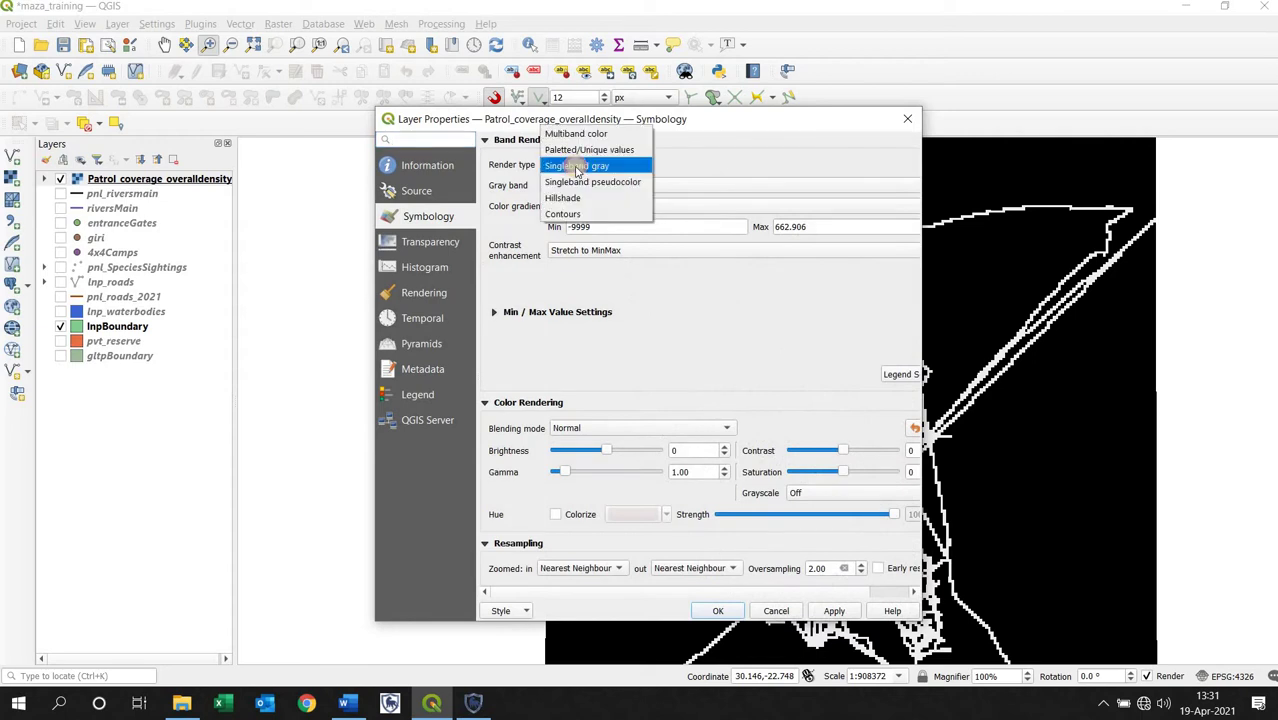
{"action": "left_click", "coordinate": [597, 150]}
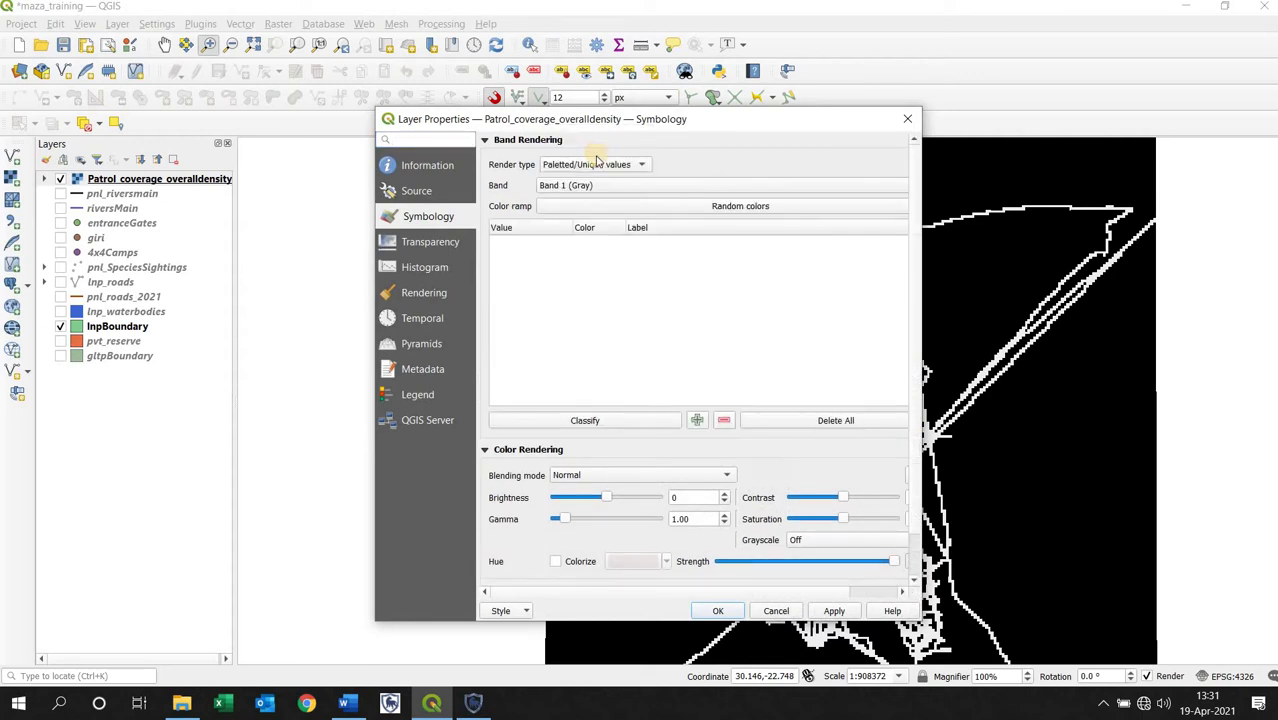
{"action": "left_click", "coordinate": [583, 185]}
{"action": "left_click", "coordinate": [583, 187]}
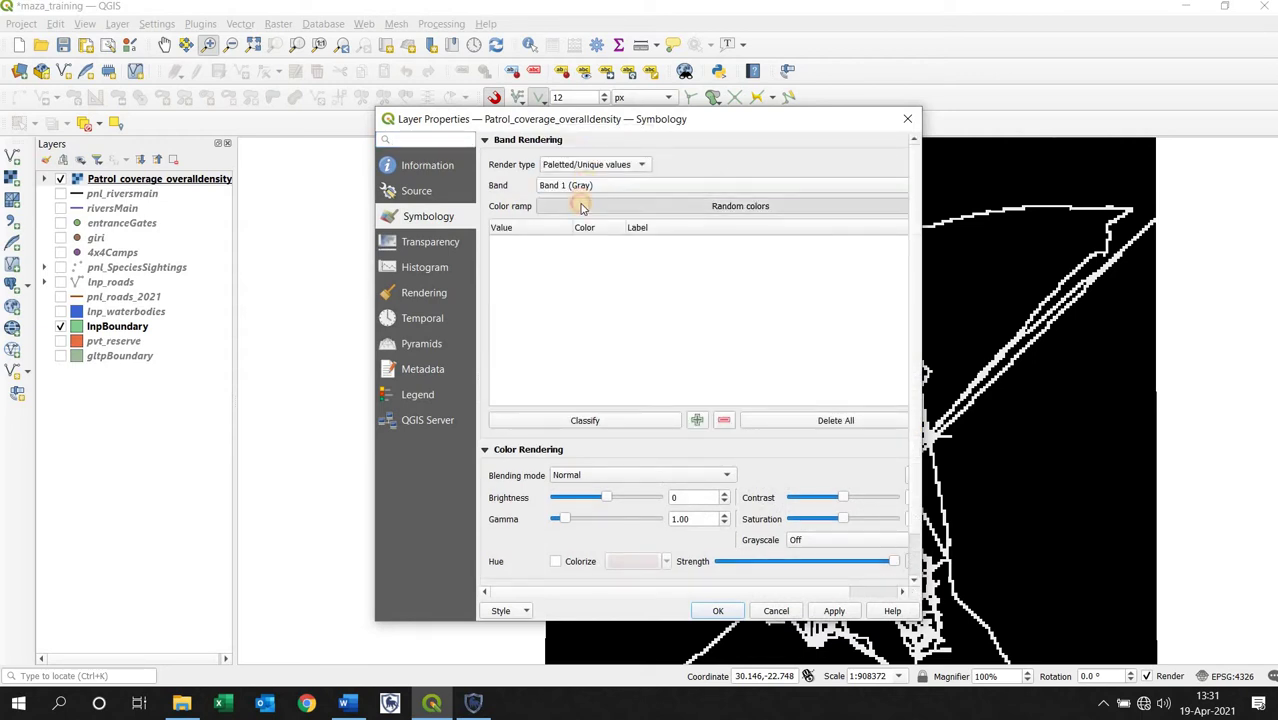
{"action": "left_click", "coordinate": [583, 207]}
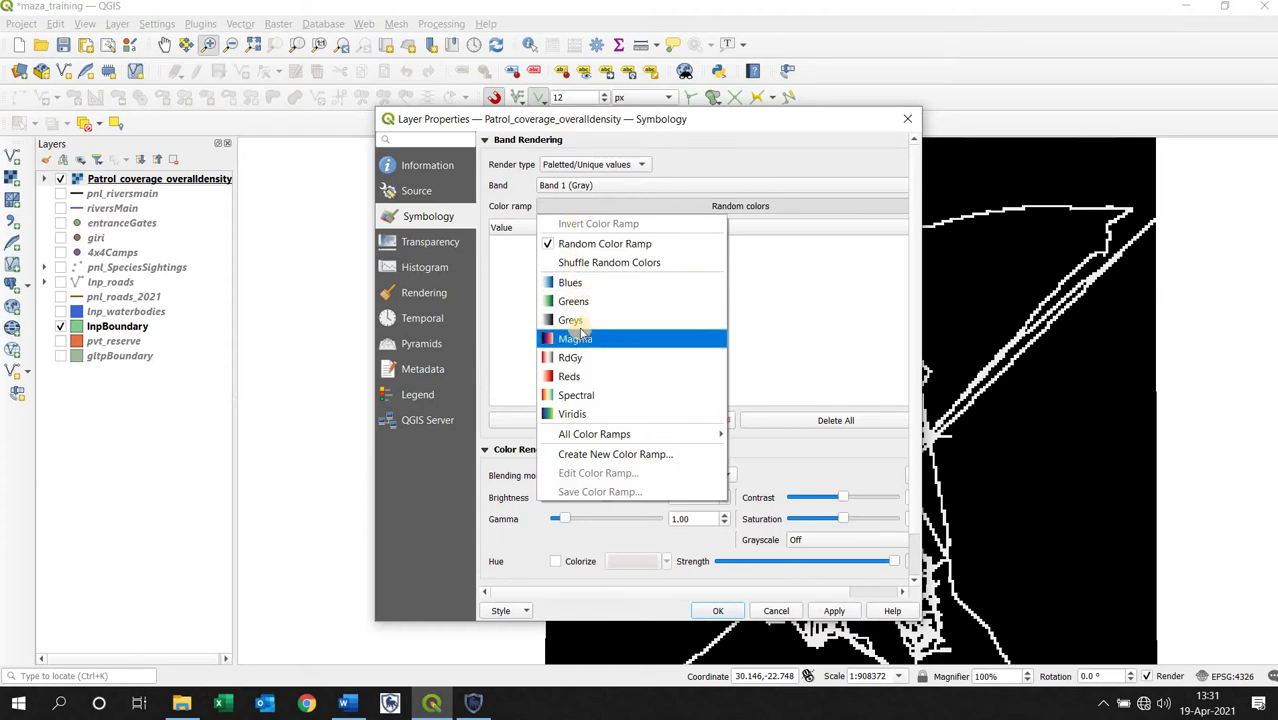
{"action": "left_click", "coordinate": [580, 339]}
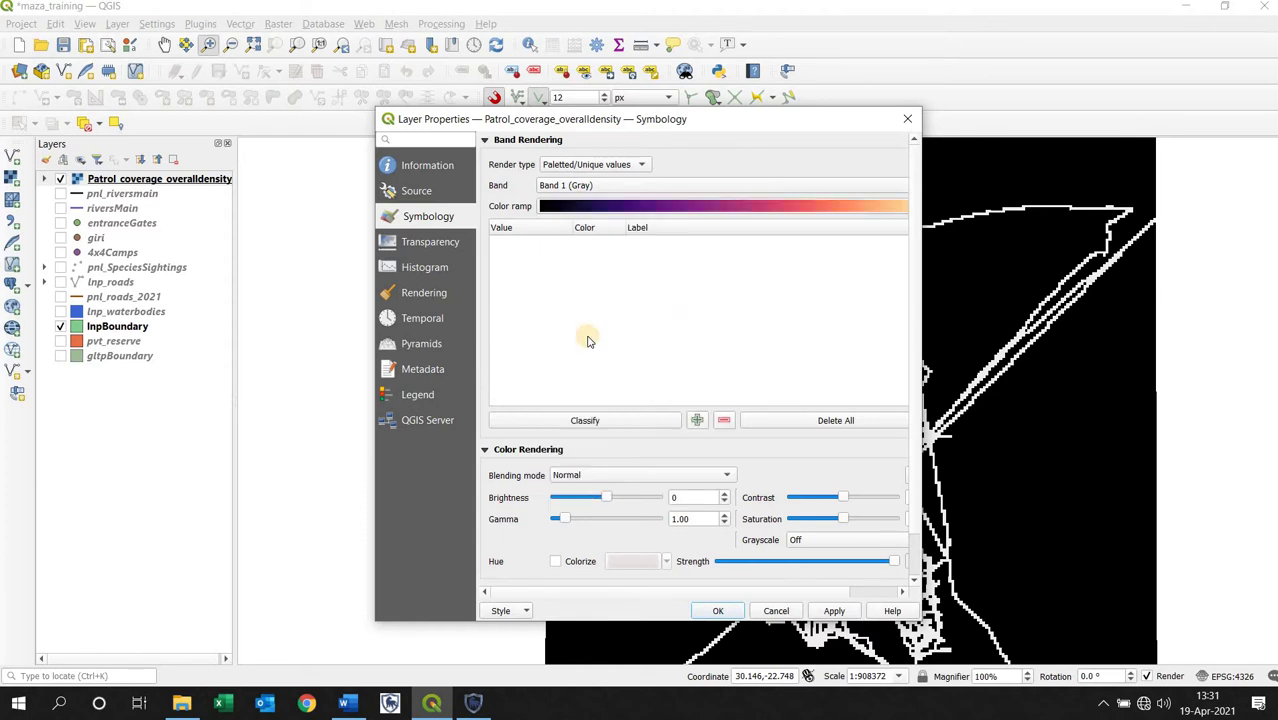
{"action": "left_click", "coordinate": [624, 420]}
Delete the -9999, 3.30842e-05 and 5.40034e-05 classes and apply the palette.
{"action": "left_click", "coordinate": [522, 253]}
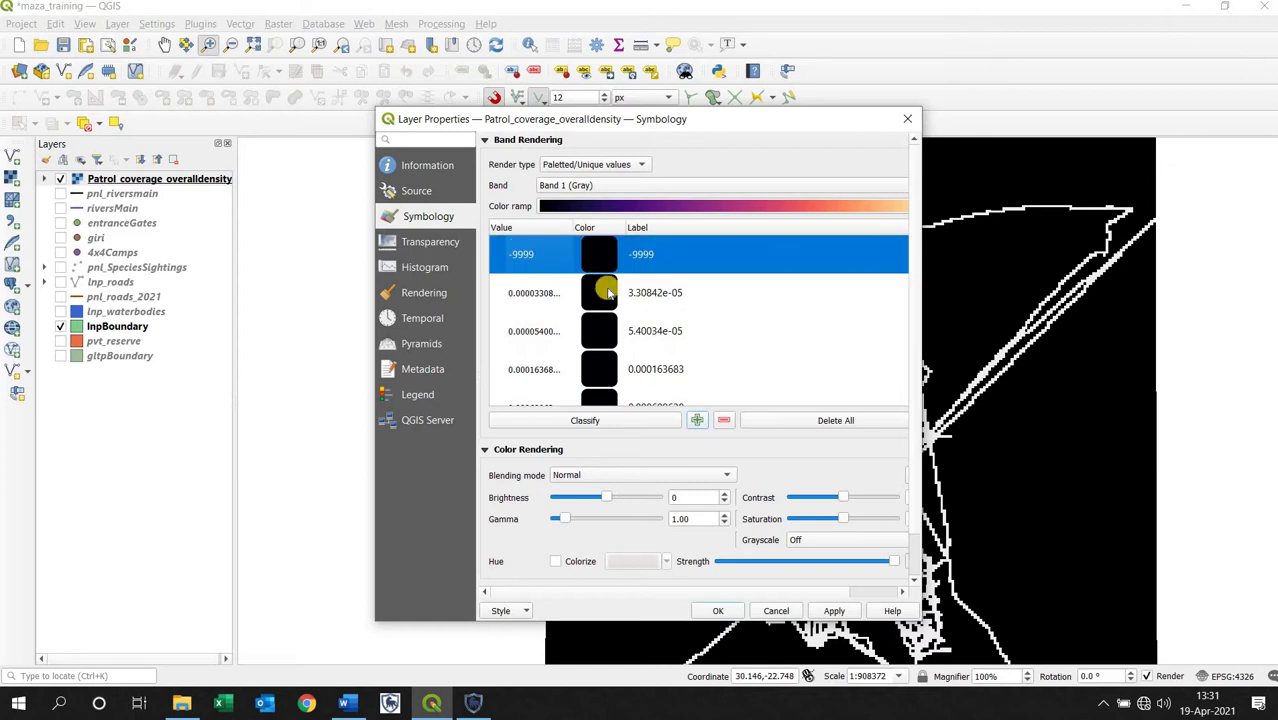
{"action": "left_click", "coordinate": [726, 422]}
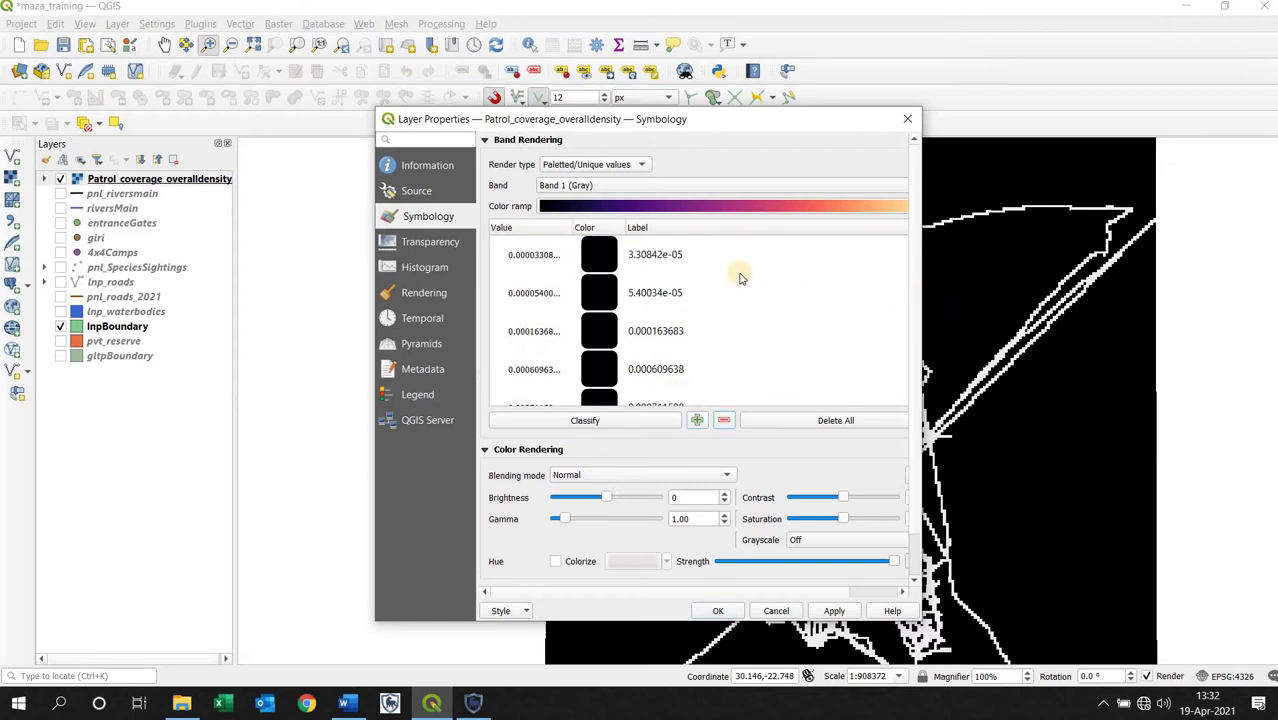
{"action": "left_click", "coordinate": [686, 260]}
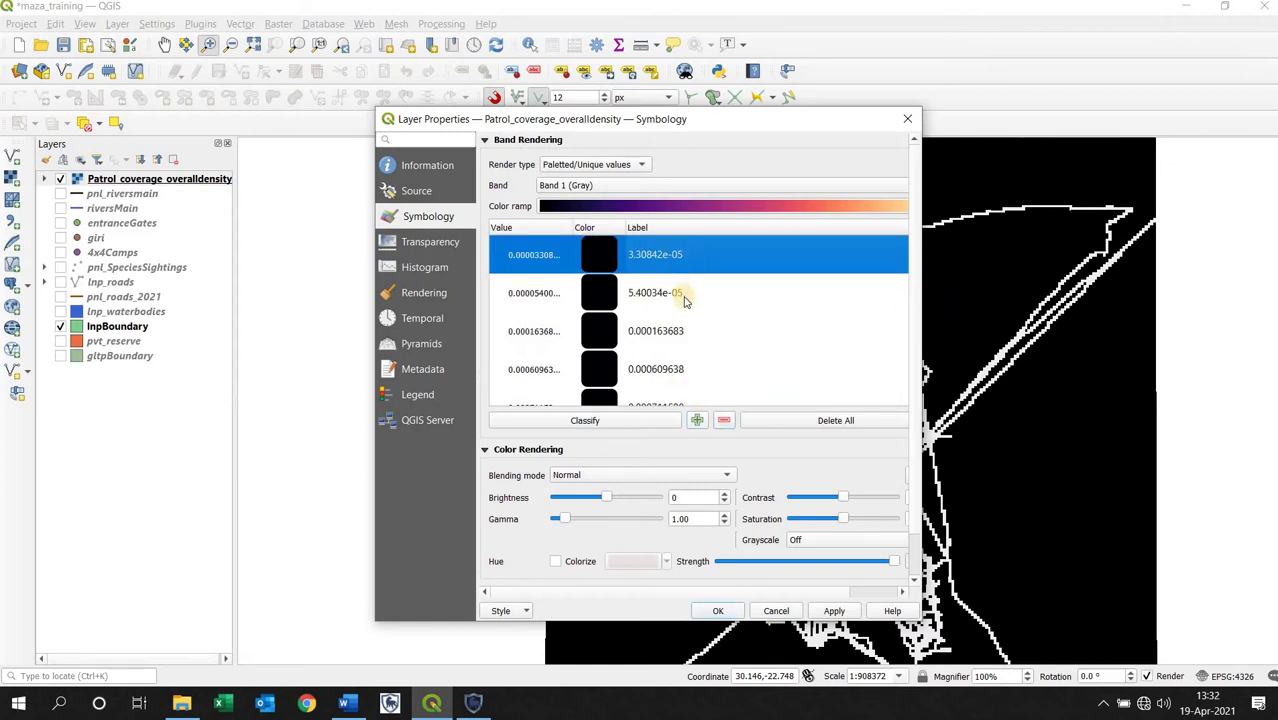
{"action": "left_click", "coordinate": [684, 295], "text": "shift"}
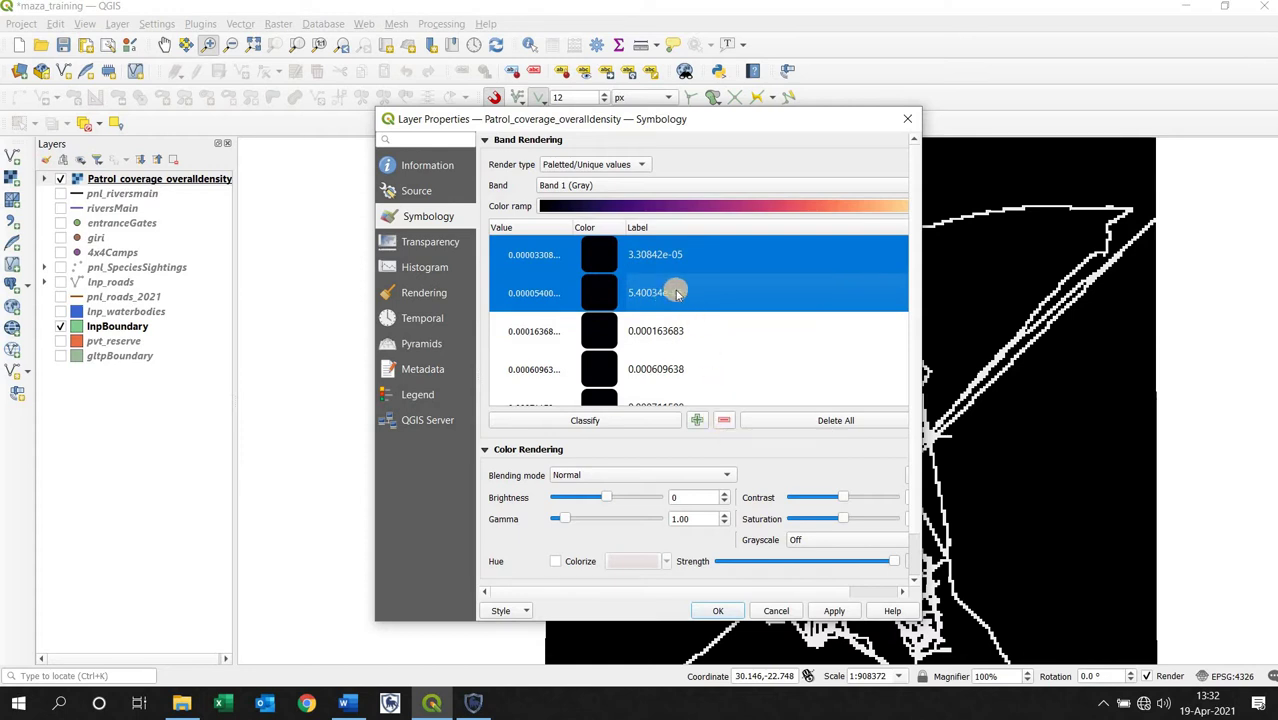
{"action": "left_click", "coordinate": [723, 420]}
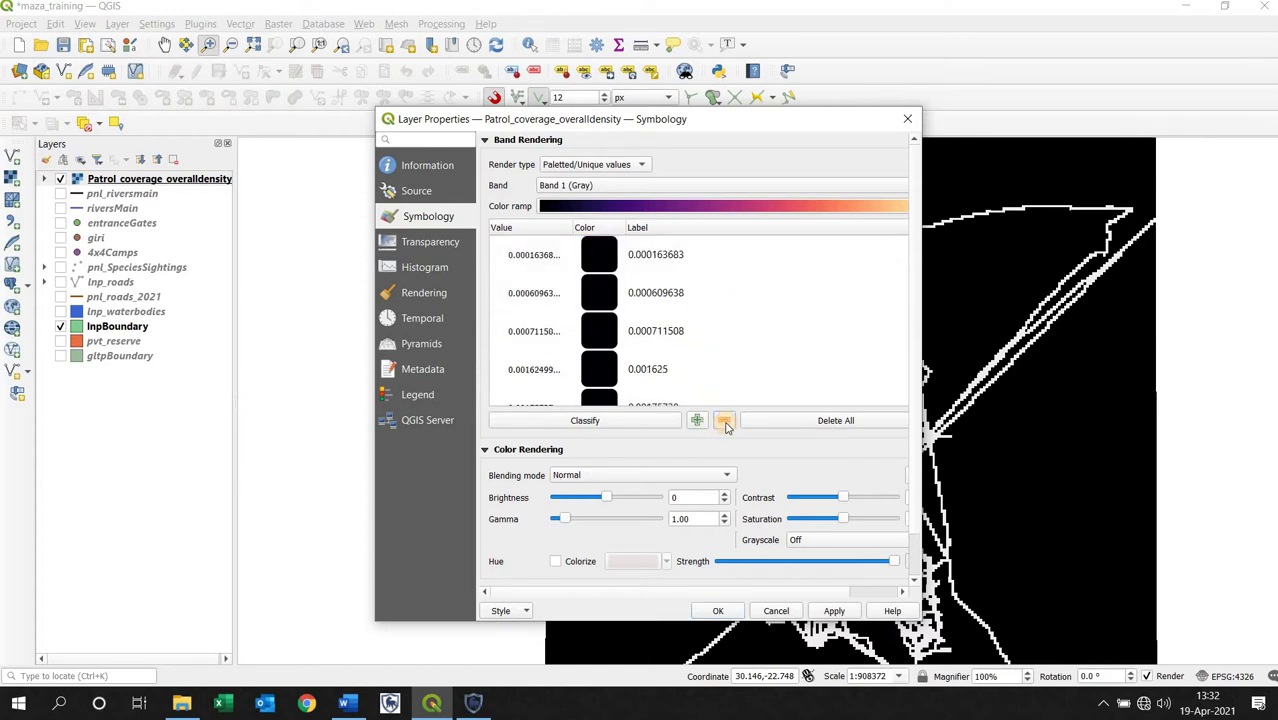
{"action": "left_click", "coordinate": [838, 611]}
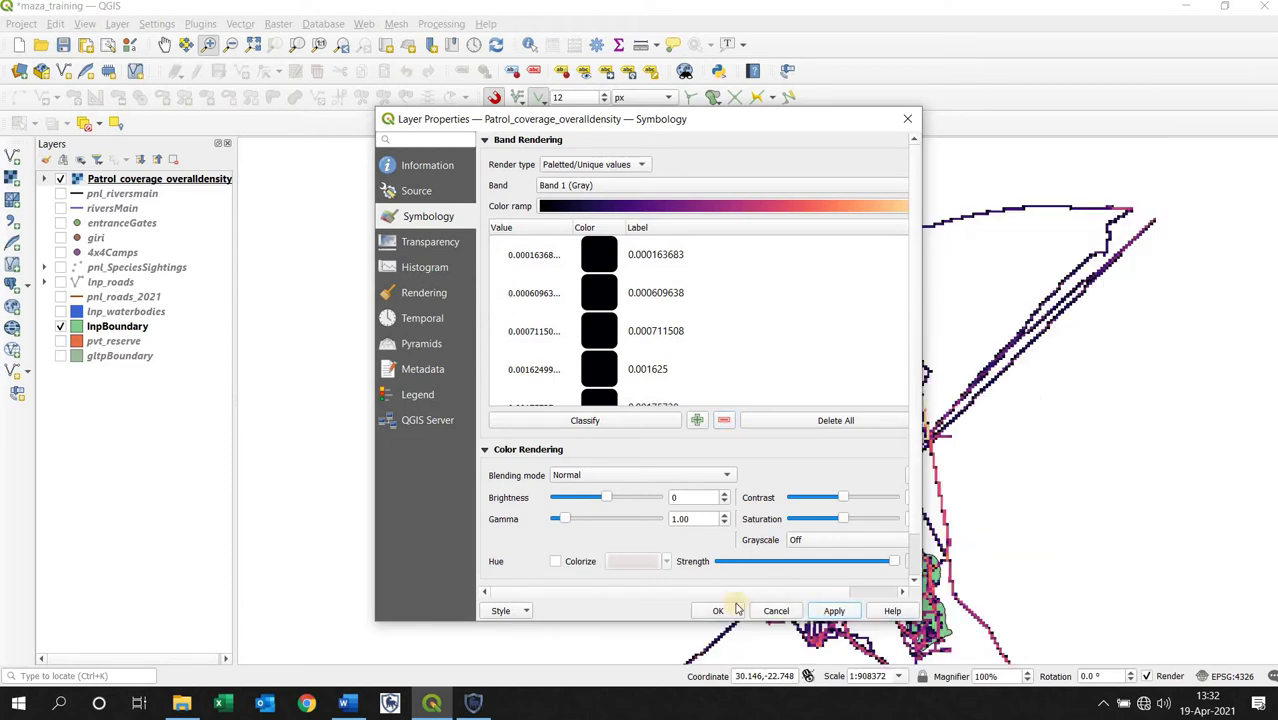
{"action": "left_click", "coordinate": [722, 611]}
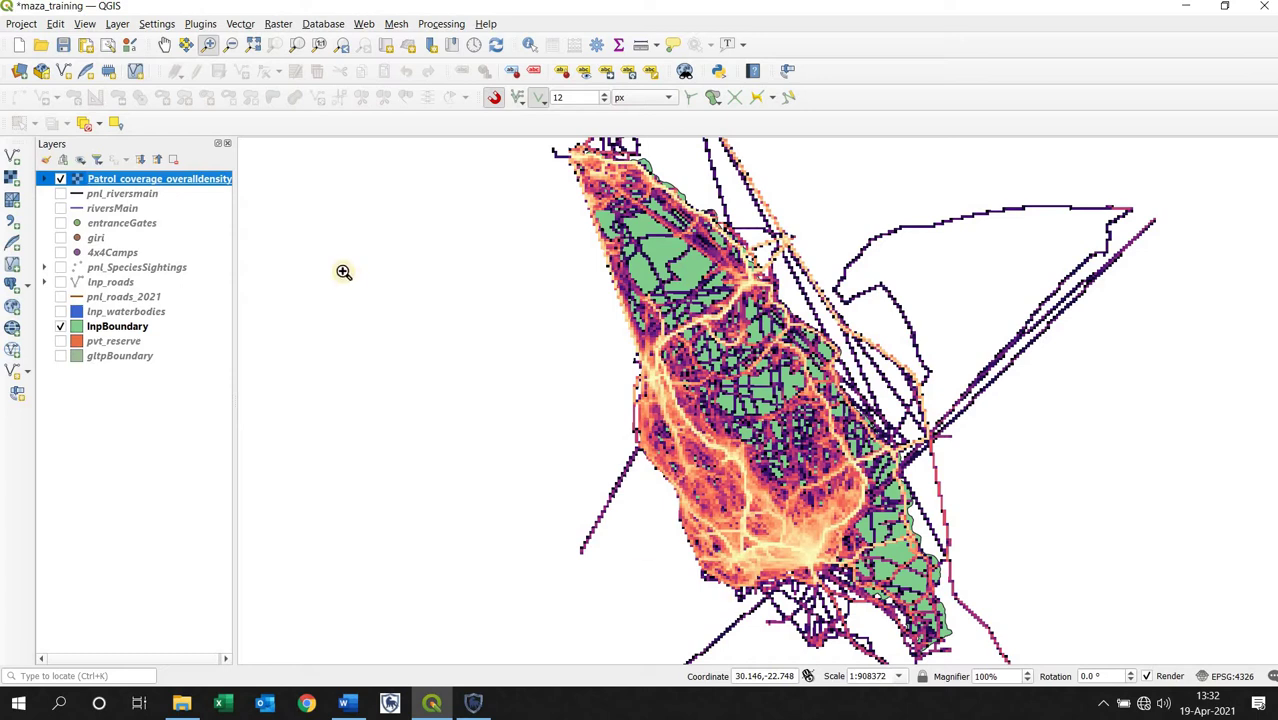
Dismiss the density layer's options and navigate to Raster > Conversion.
{"action": "right_click", "coordinate": [183, 180]}
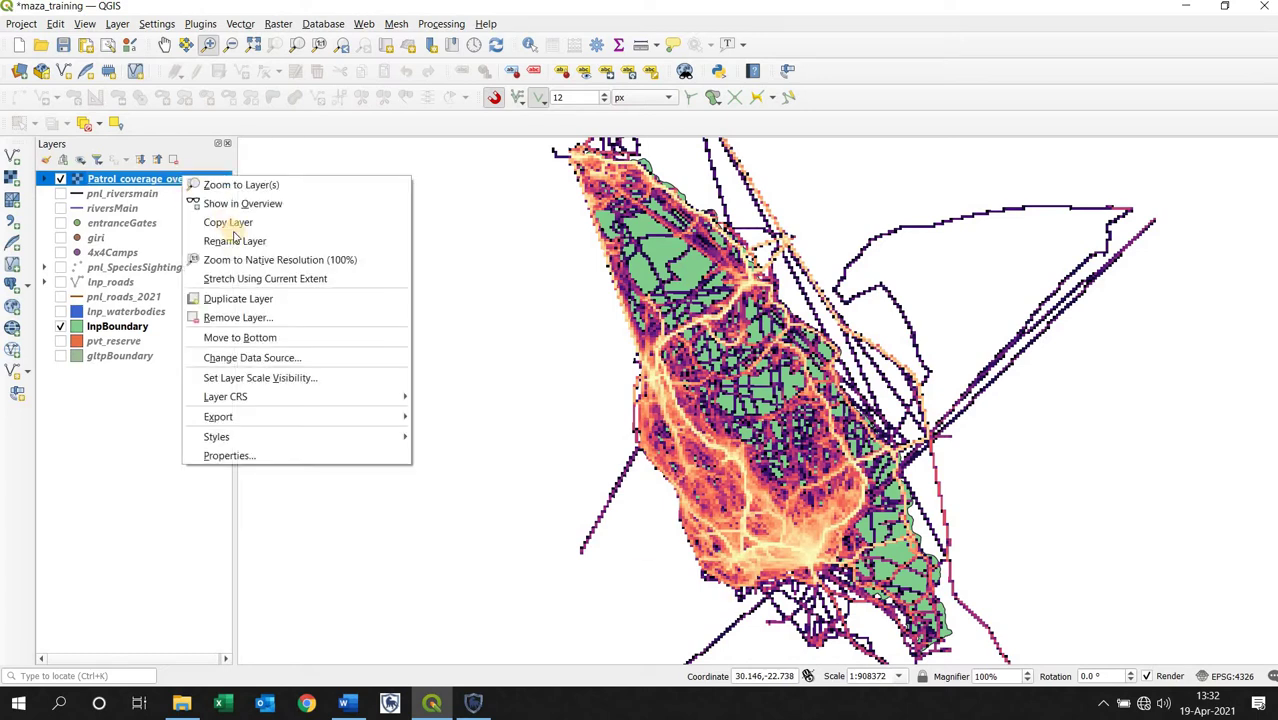
{"action": "left_click", "coordinate": [128, 422]}
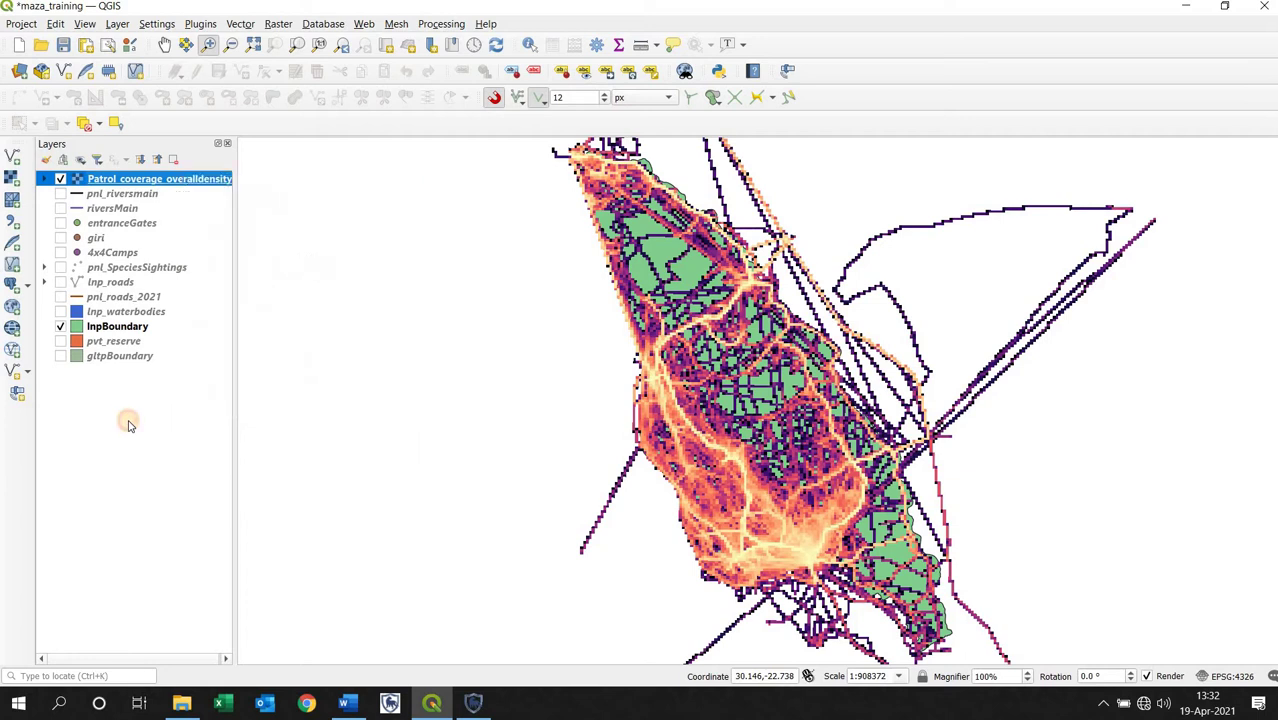
{"action": "left_click", "coordinate": [281, 26]}
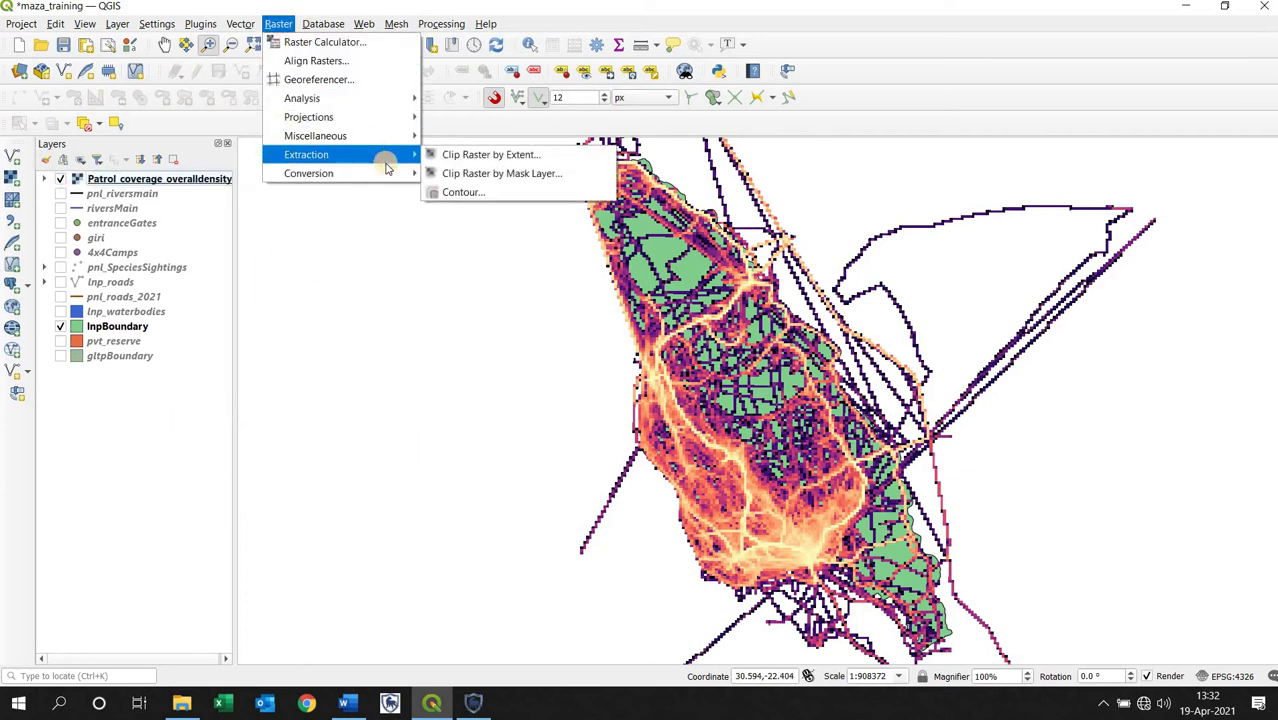
{"action": "mouse_move", "coordinate": [390, 174]}
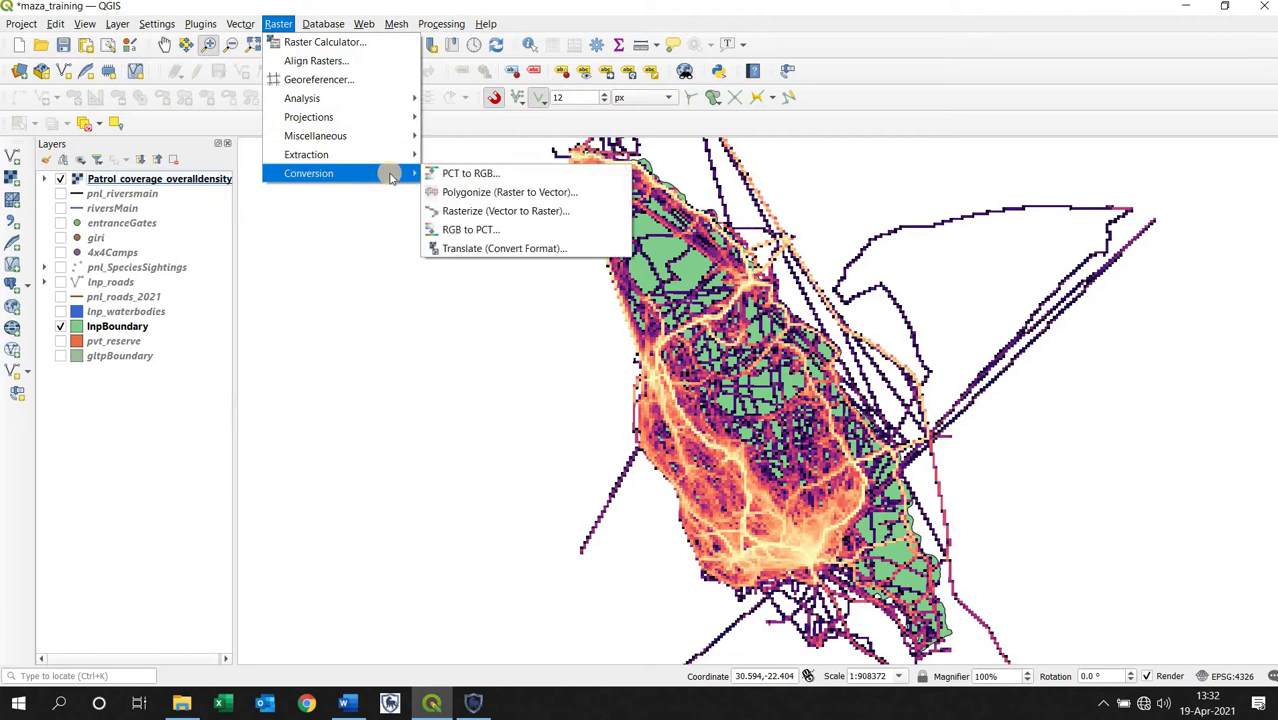
Set up Polygonize on Band 1 (Gray), saving output as PNL_overallCoverage.shp in Shapefiles.
{"action": "left_click", "coordinate": [477, 193]}
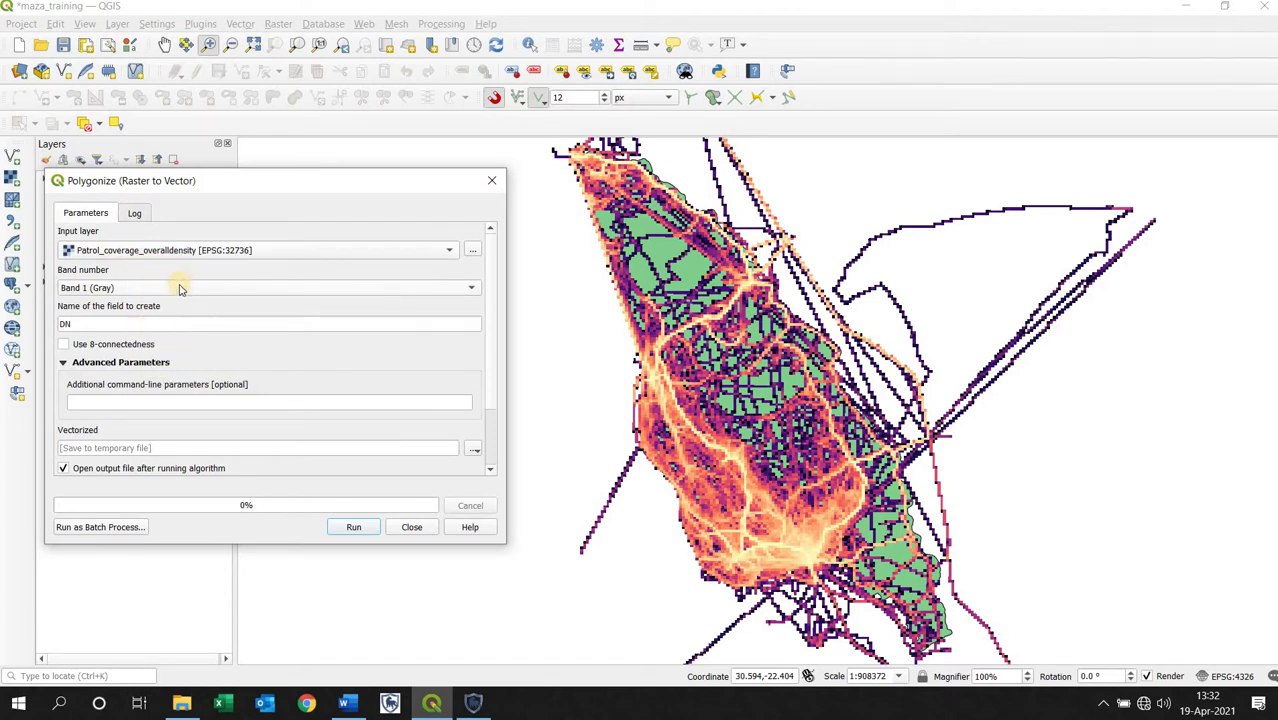
{"action": "left_click", "coordinate": [180, 288]}
{"action": "left_click", "coordinate": [180, 288]}
{"action": "scroll", "coordinate": [490, 365], "scroll_direction": "down", "scroll_amount": 3}
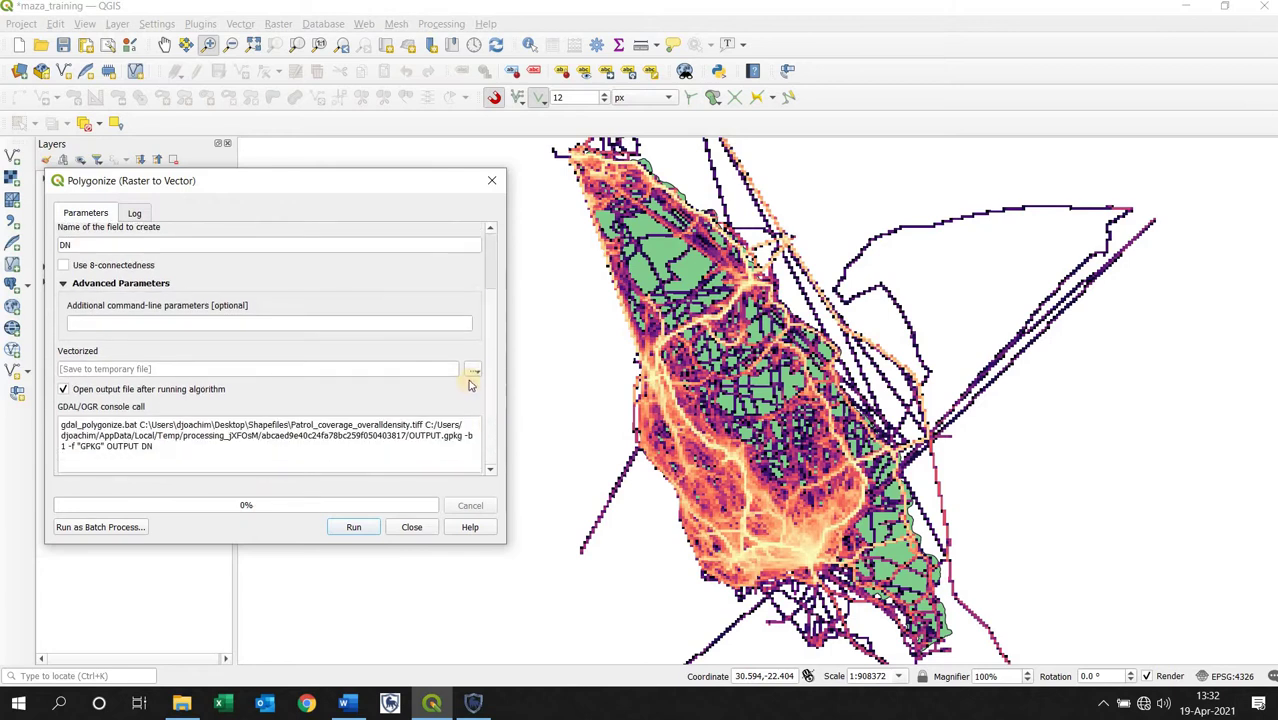
{"action": "left_click", "coordinate": [469, 372]}
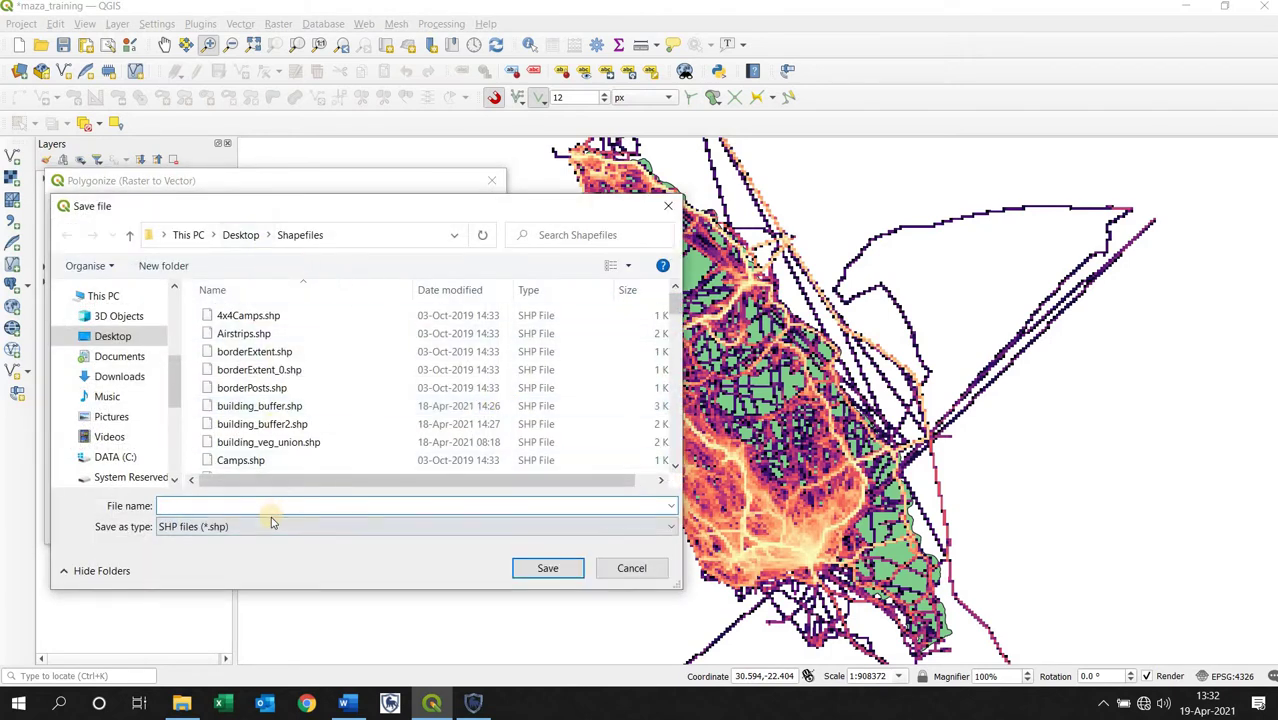
{"action": "type", "text": "NL_overallCoverage"}
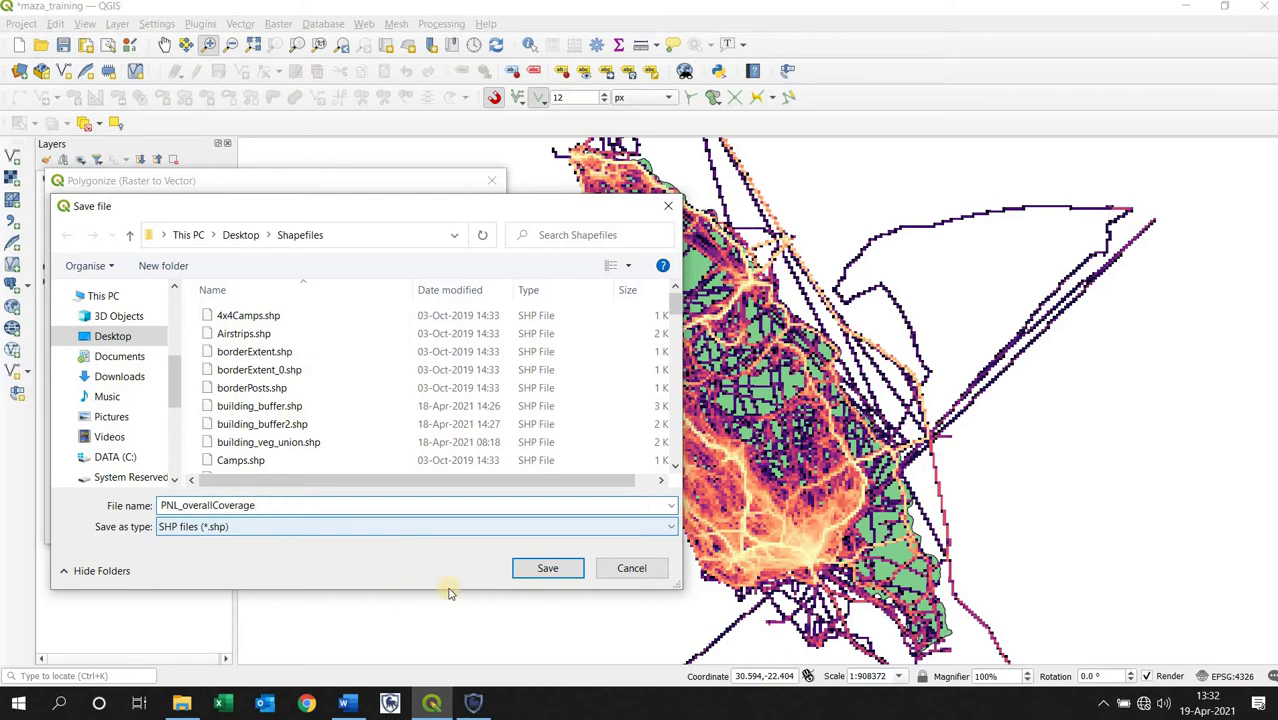
{"action": "left_click", "coordinate": [549, 569]}
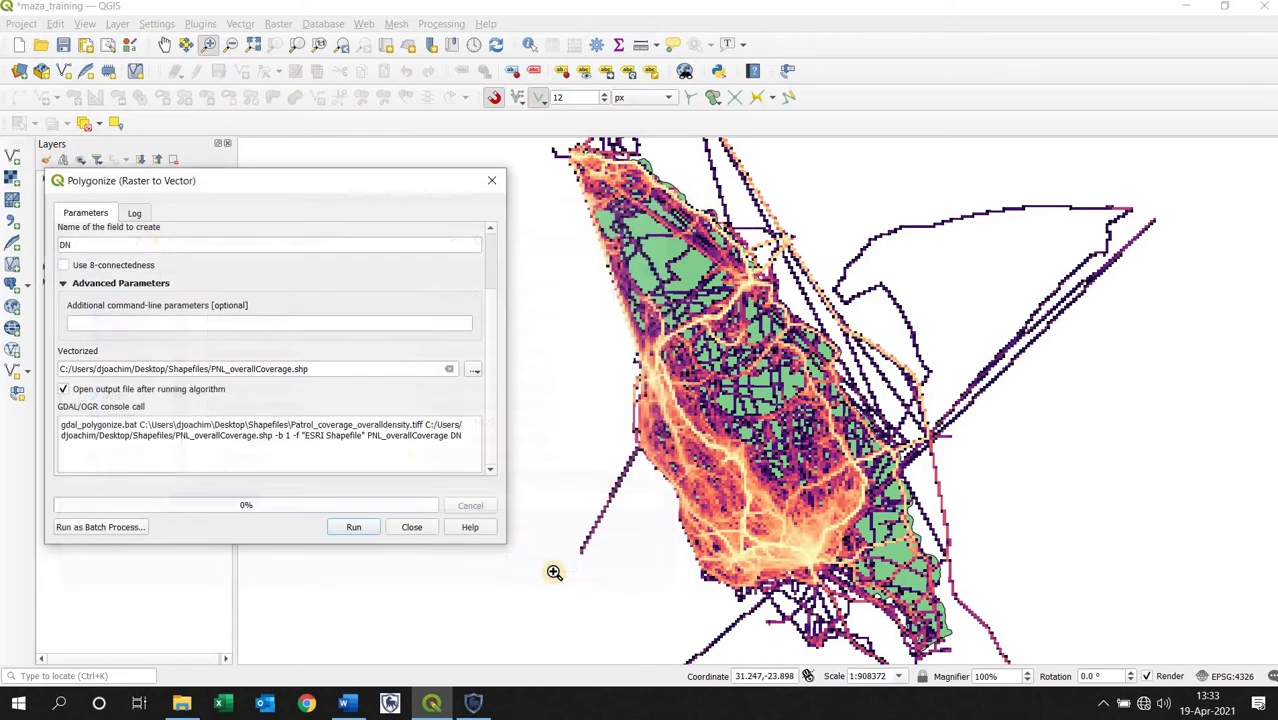
Run Polygonize to create PNL_overallCoverage and hide the density raster.
{"action": "left_click", "coordinate": [356, 528]}
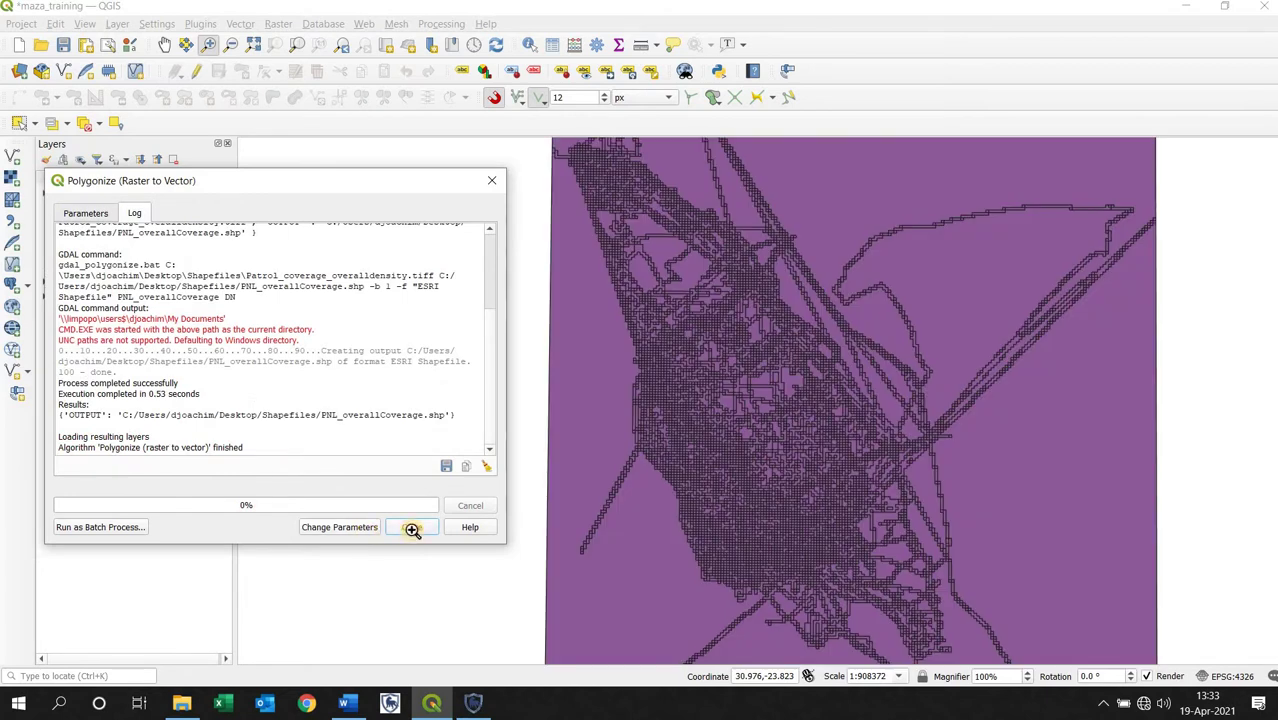
{"action": "left_click", "coordinate": [412, 528]}
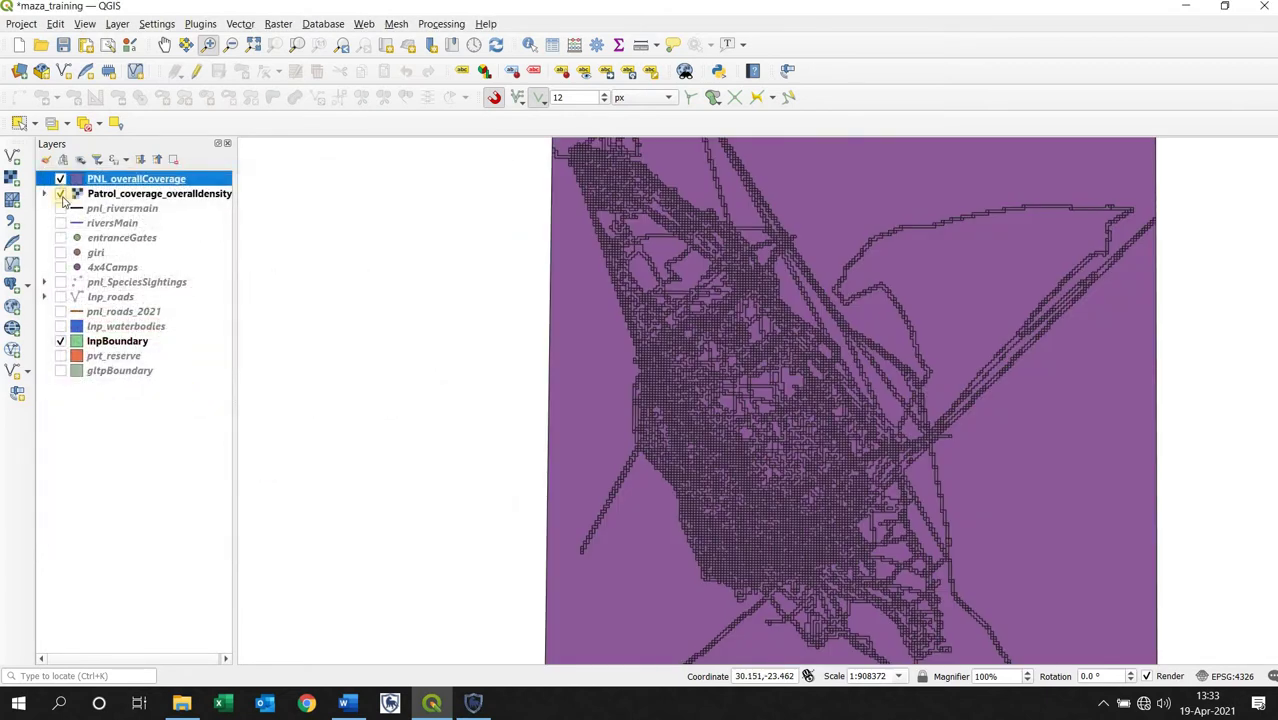
{"action": "left_click", "coordinate": [60, 194]}
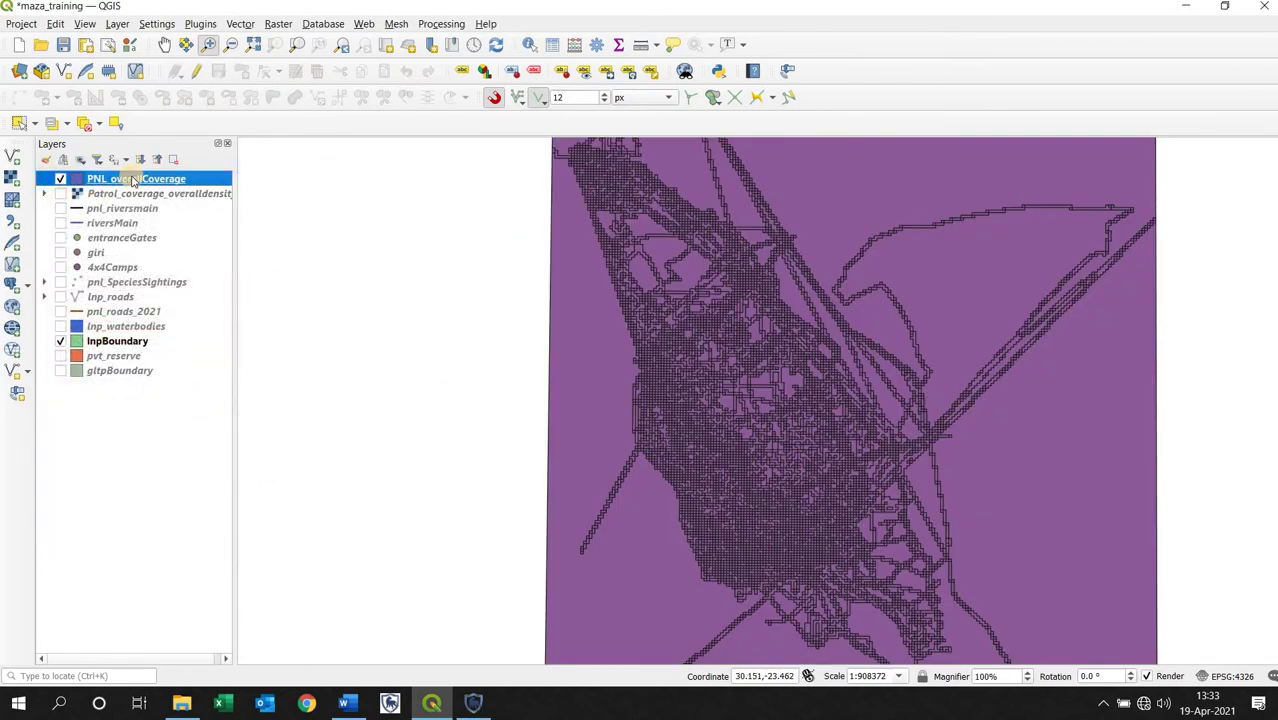
Open PNL_overallCoverage's 8922-feature attribute table maximised.
{"action": "right_click", "coordinate": [131, 179]}
{"action": "left_click", "coordinate": [241, 353]}
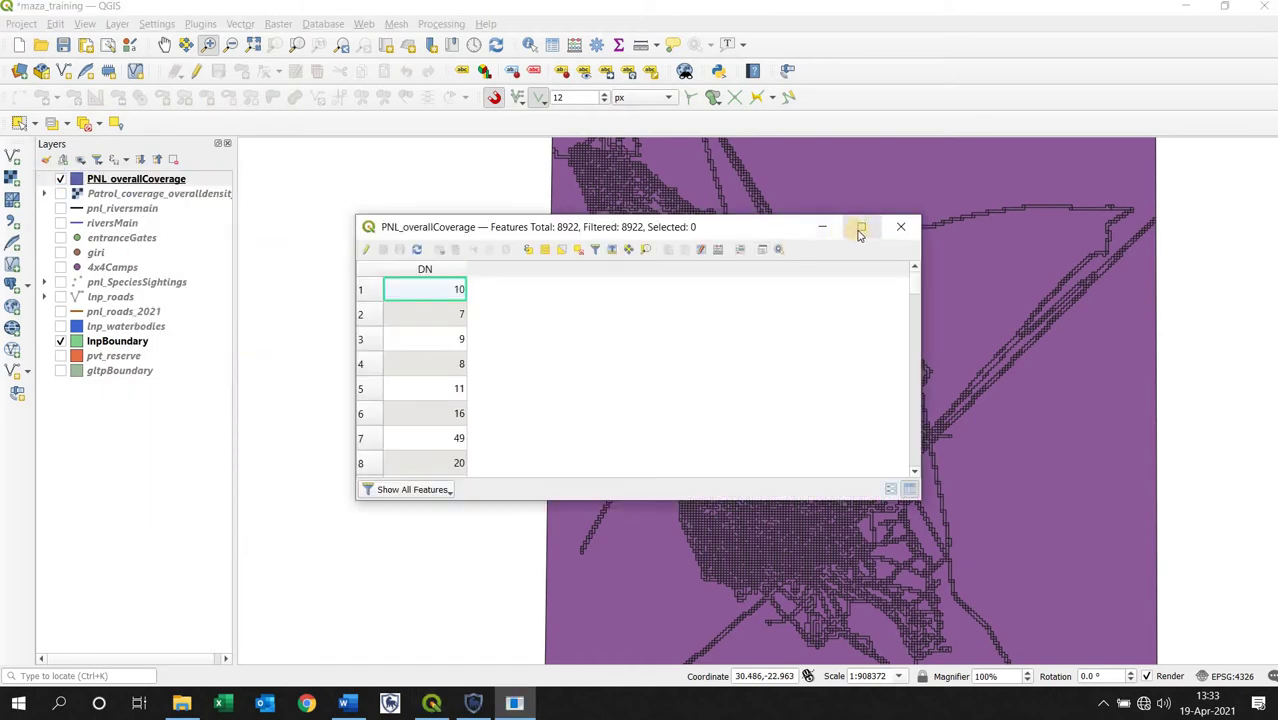
{"action": "left_click", "coordinate": [858, 228]}
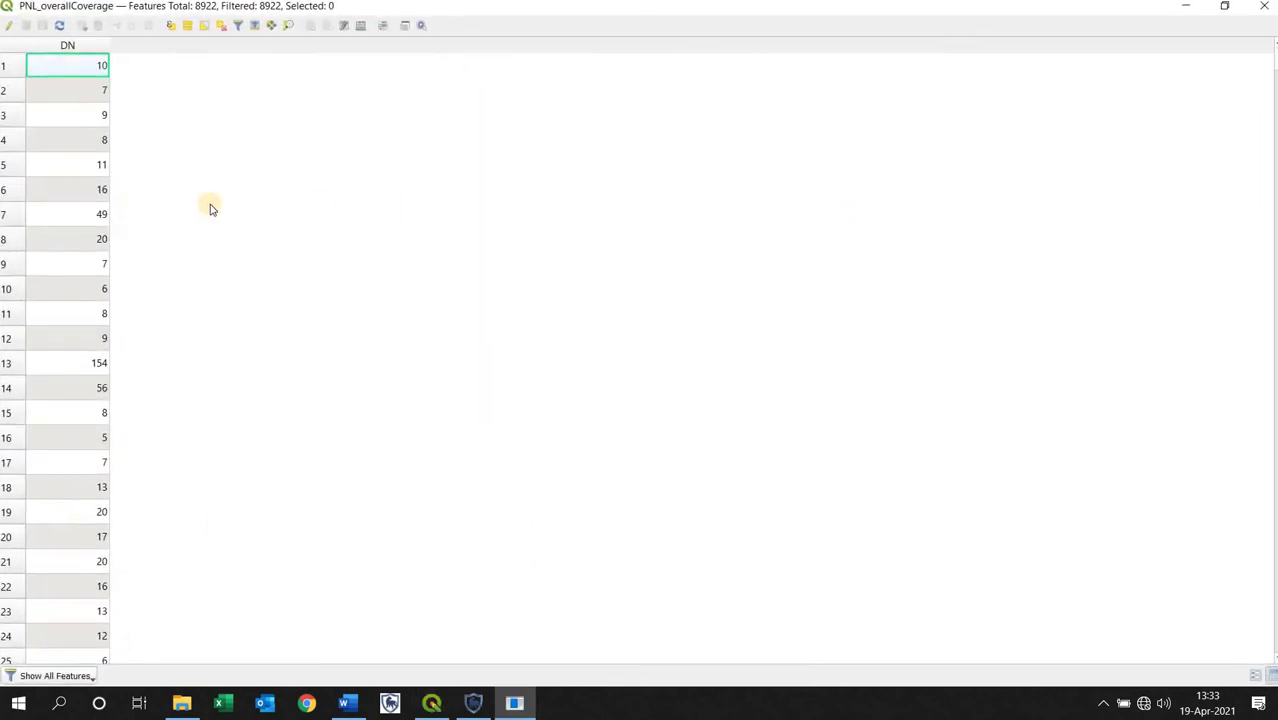
{"action": "scroll", "coordinate": [113, 216], "scroll_direction": "down", "scroll_amount": 20}
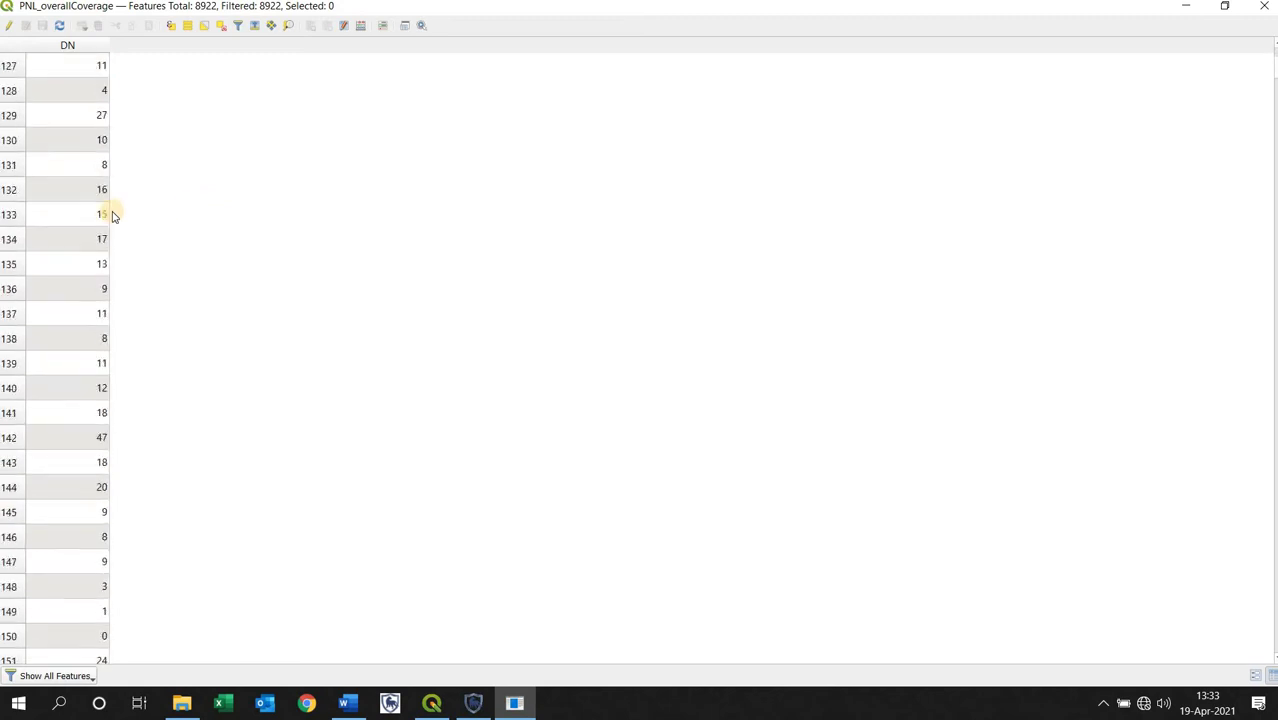
Select the polygons with the expression "DN" = -9999.
{"action": "left_click", "coordinate": [170, 30]}
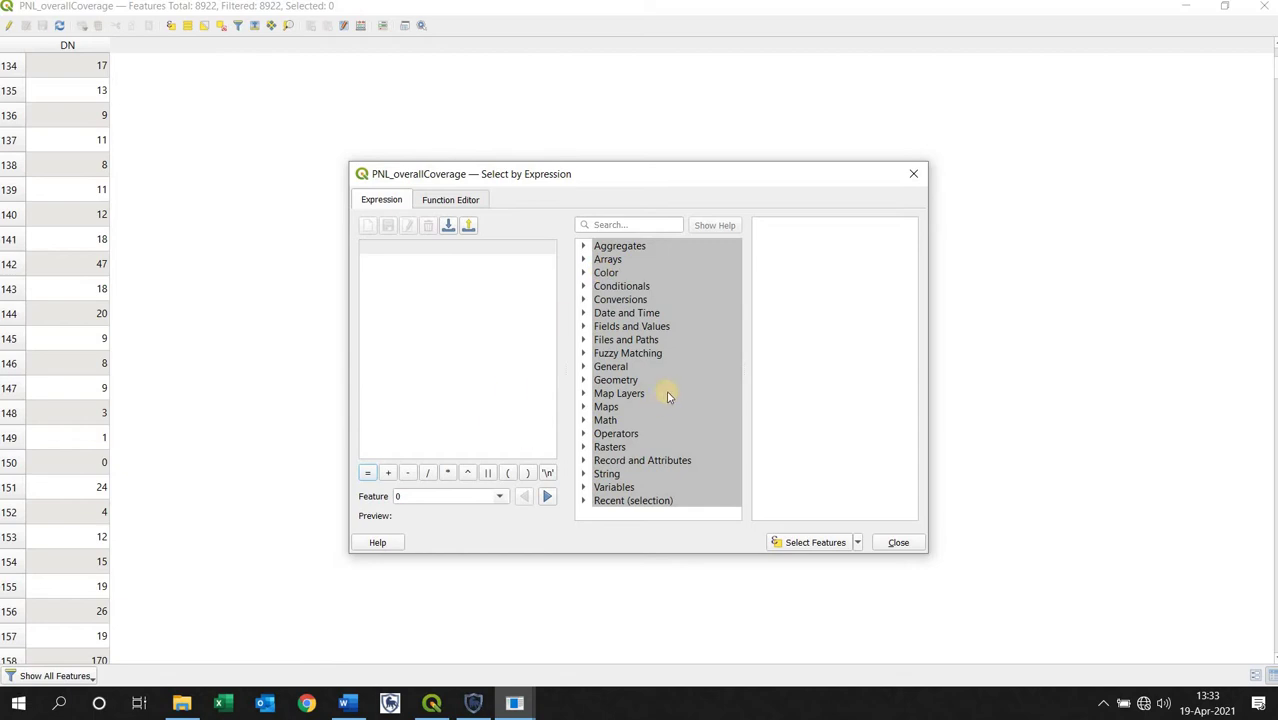
{"action": "left_click", "coordinate": [585, 326]}
{"action": "double_click", "coordinate": [633, 353]}
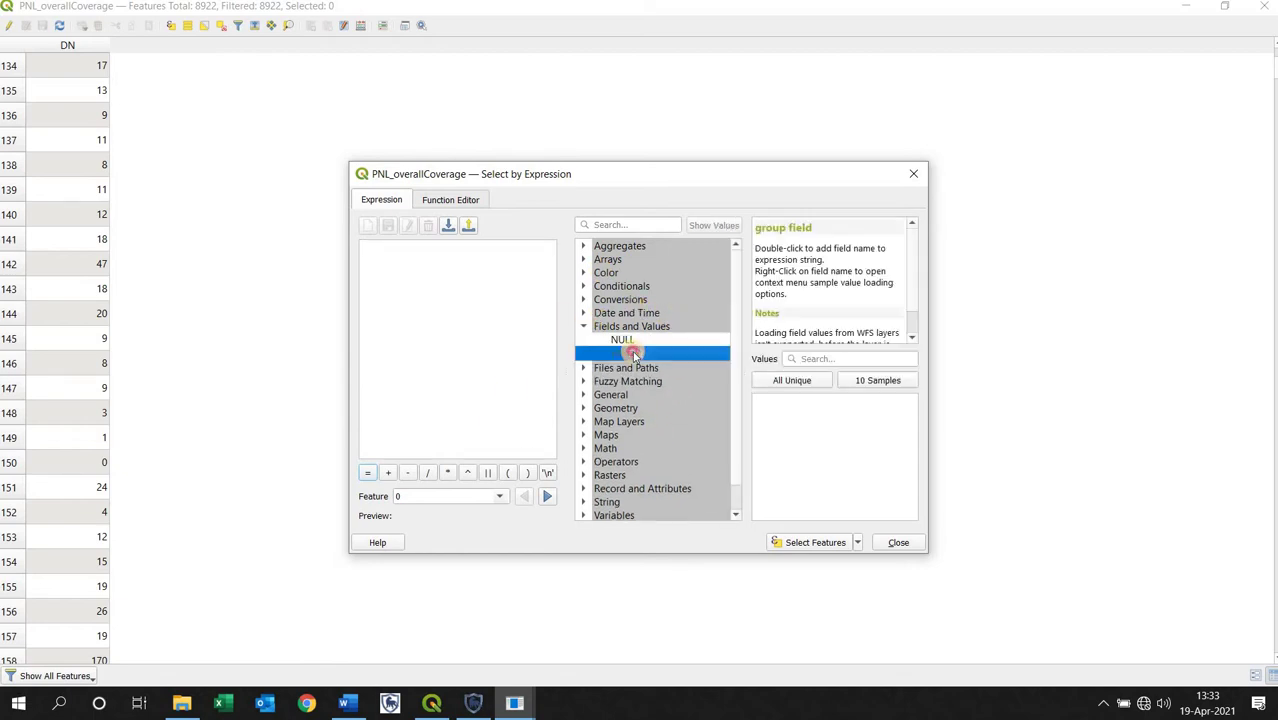
{"action": "left_click", "coordinate": [367, 473]}
{"action": "left_click", "coordinate": [791, 381]}
{"action": "double_click", "coordinate": [783, 400]}
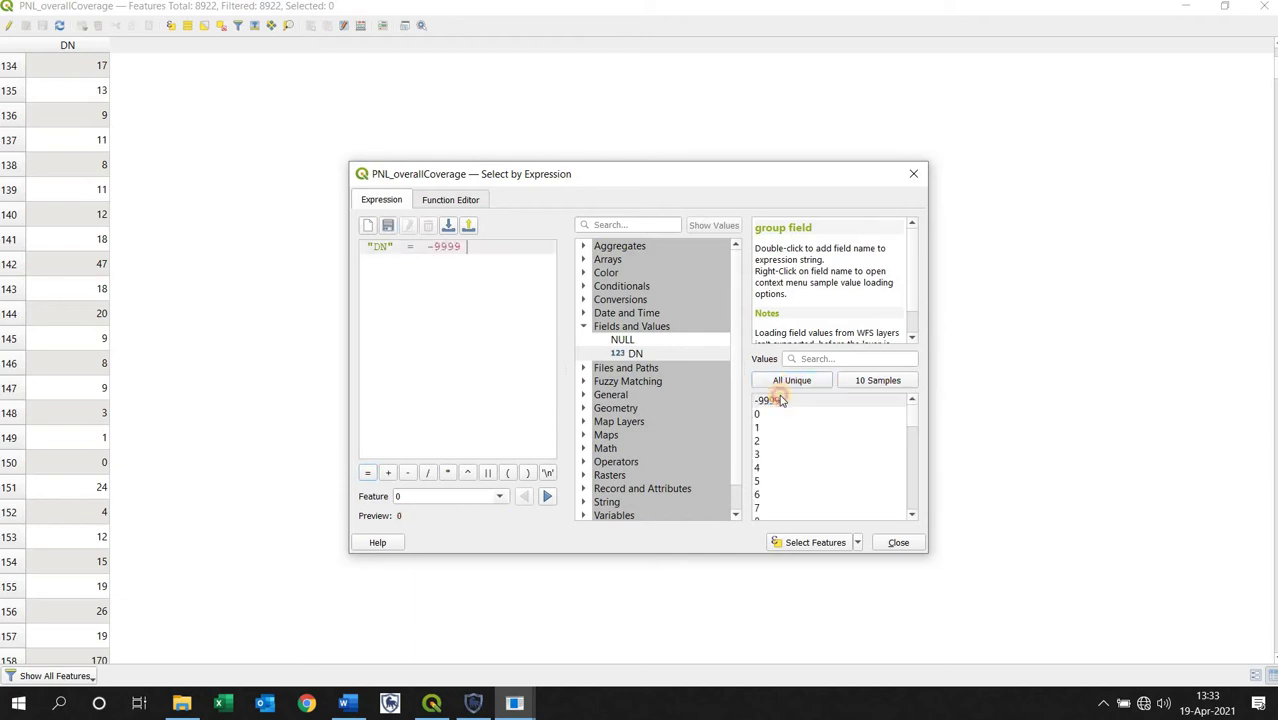
{"action": "left_click", "coordinate": [836, 545]}
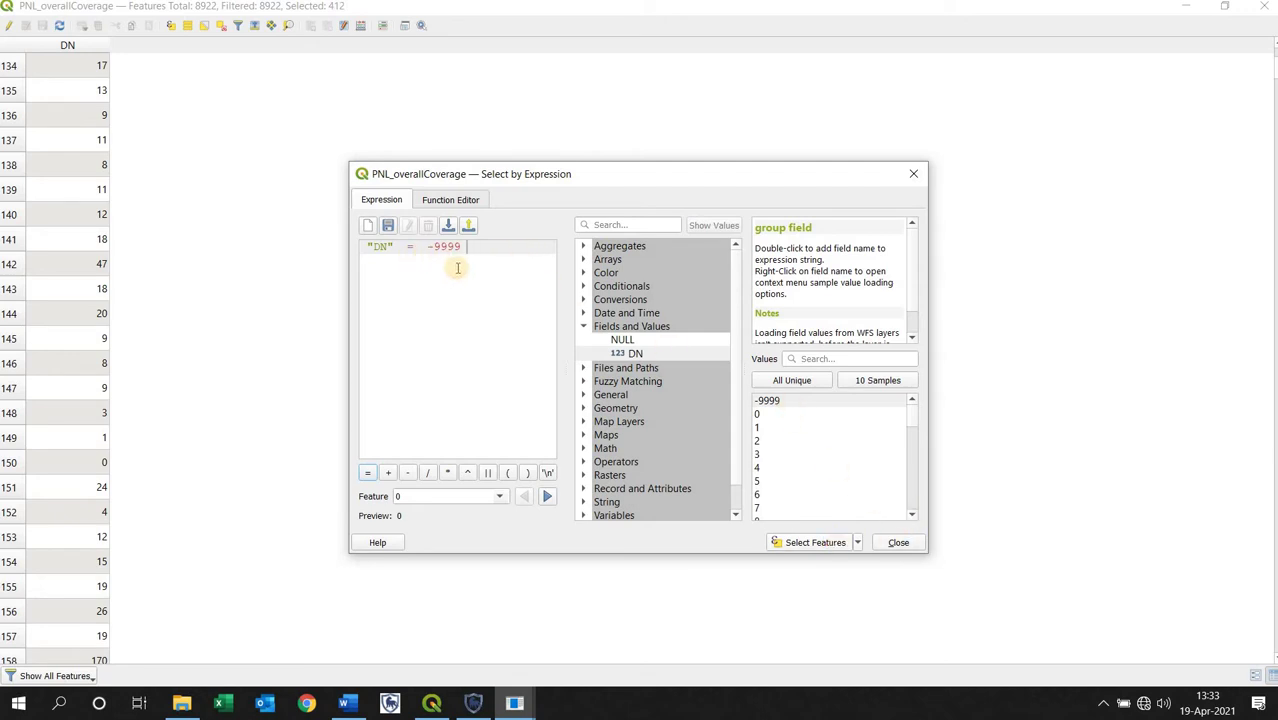
Add DN = 0 polygons to the current selection, reaching 1494 selected features.
{"action": "left_click_drag", "start_coordinate": [477, 243], "coordinate": [428, 248]}
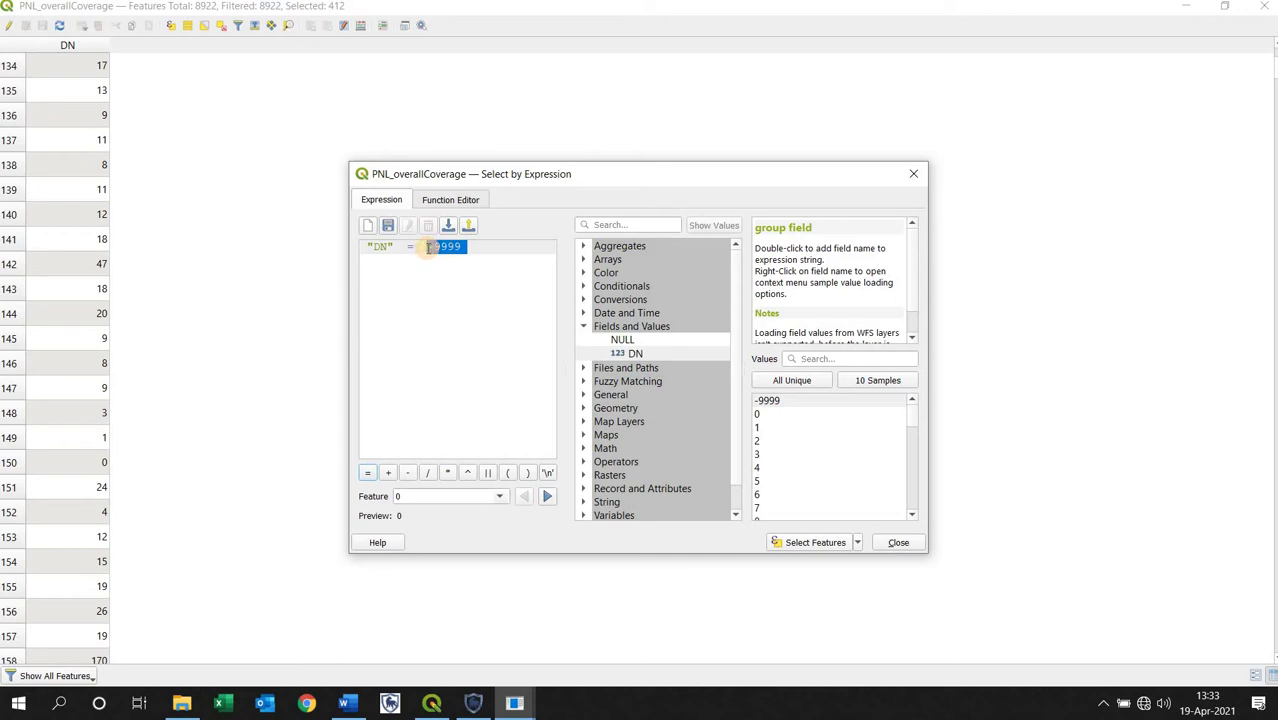
{"action": "key", "text": "Delete"}
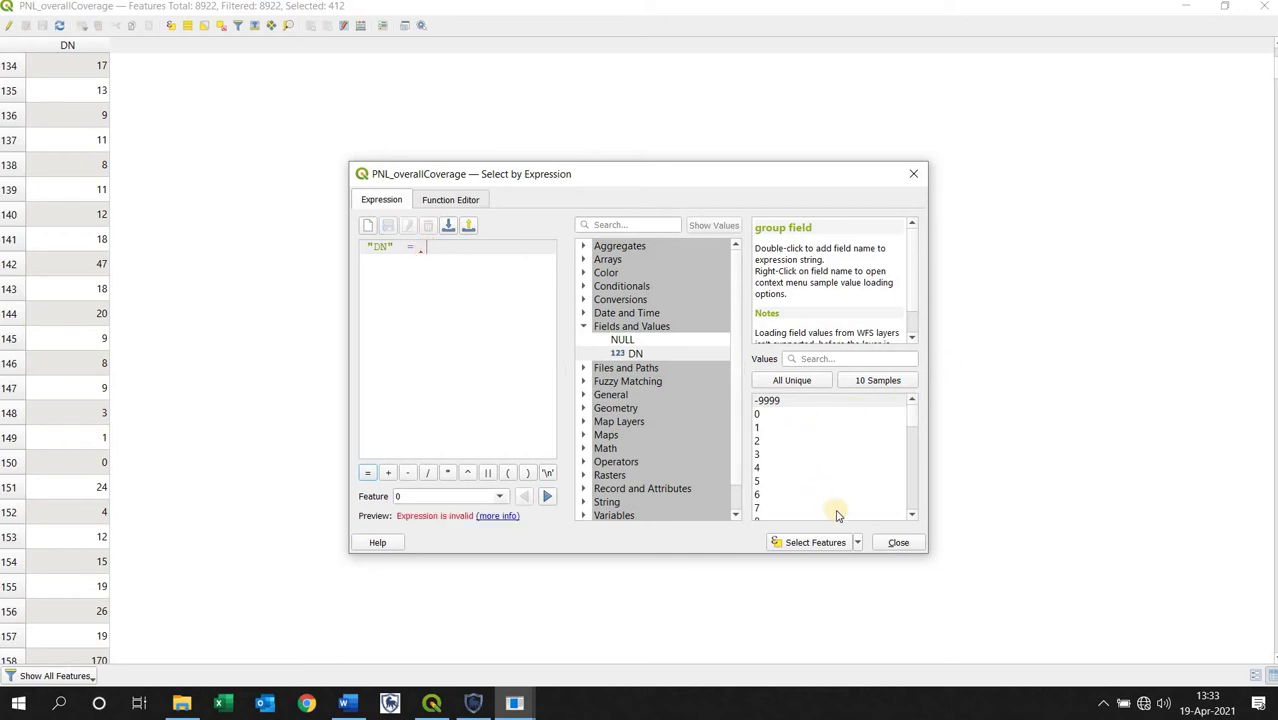
{"action": "double_click", "coordinate": [769, 415]}
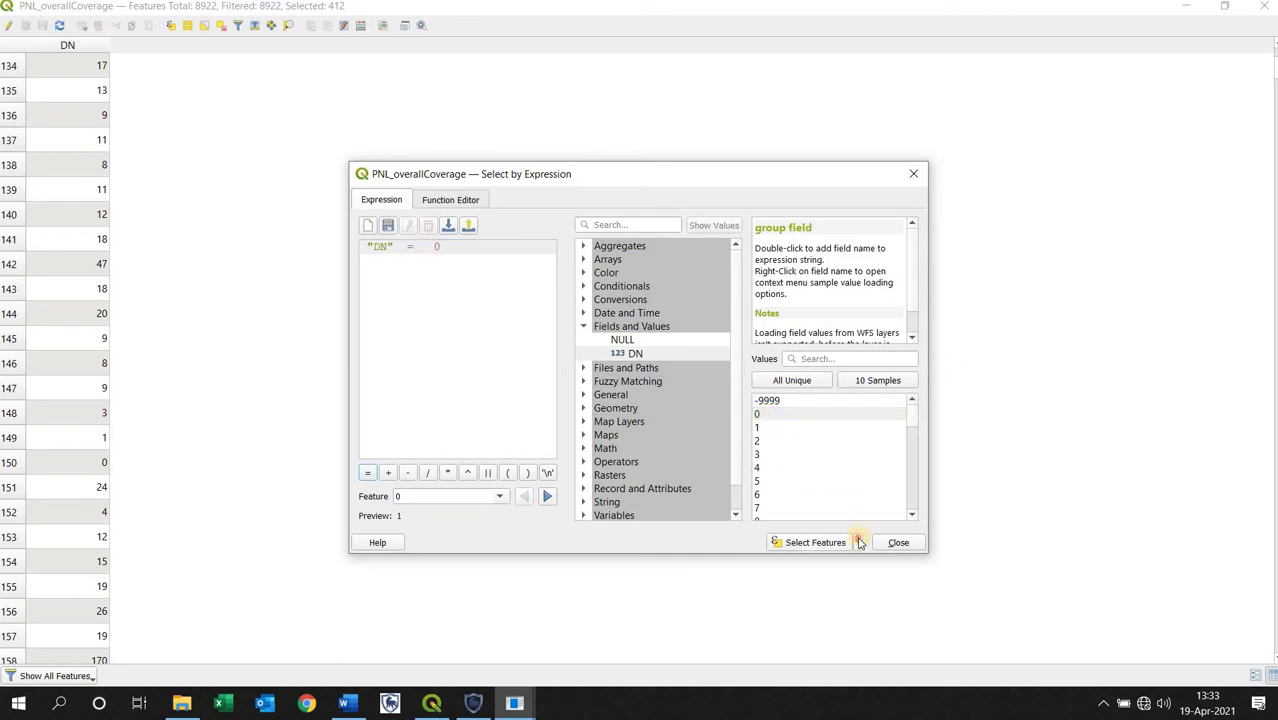
{"action": "left_click", "coordinate": [858, 542]}
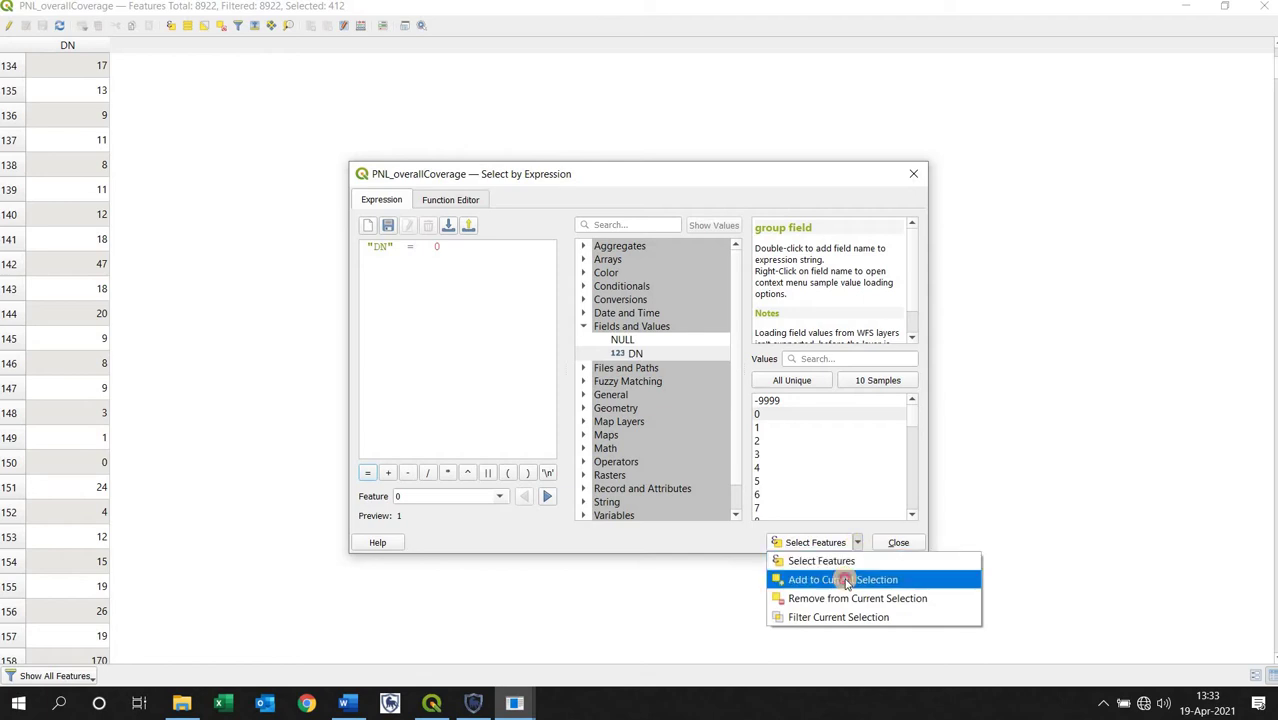
{"action": "left_click", "coordinate": [845, 580]}
{"action": "left_click", "coordinate": [898, 543]}
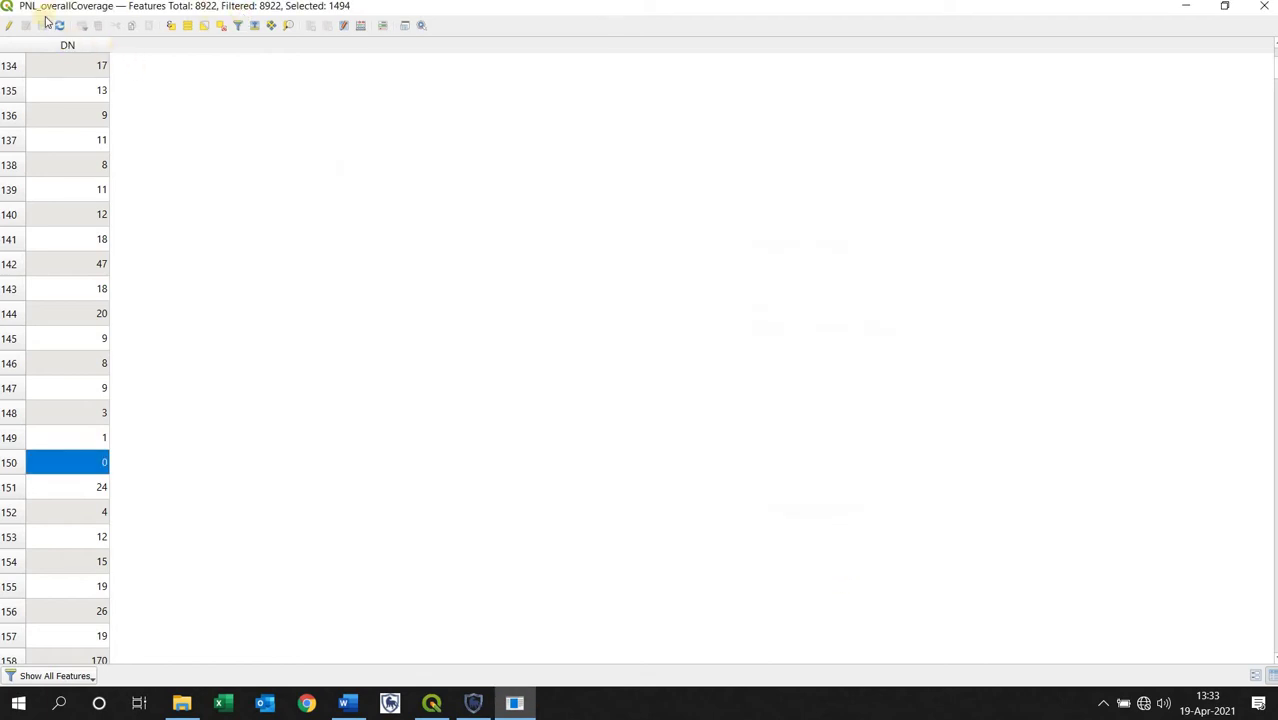
Delete the 1494 selected PNL_overallCoverage features, save the layer edits and close the attribute table.
{"action": "left_click", "coordinate": [9, 25]}
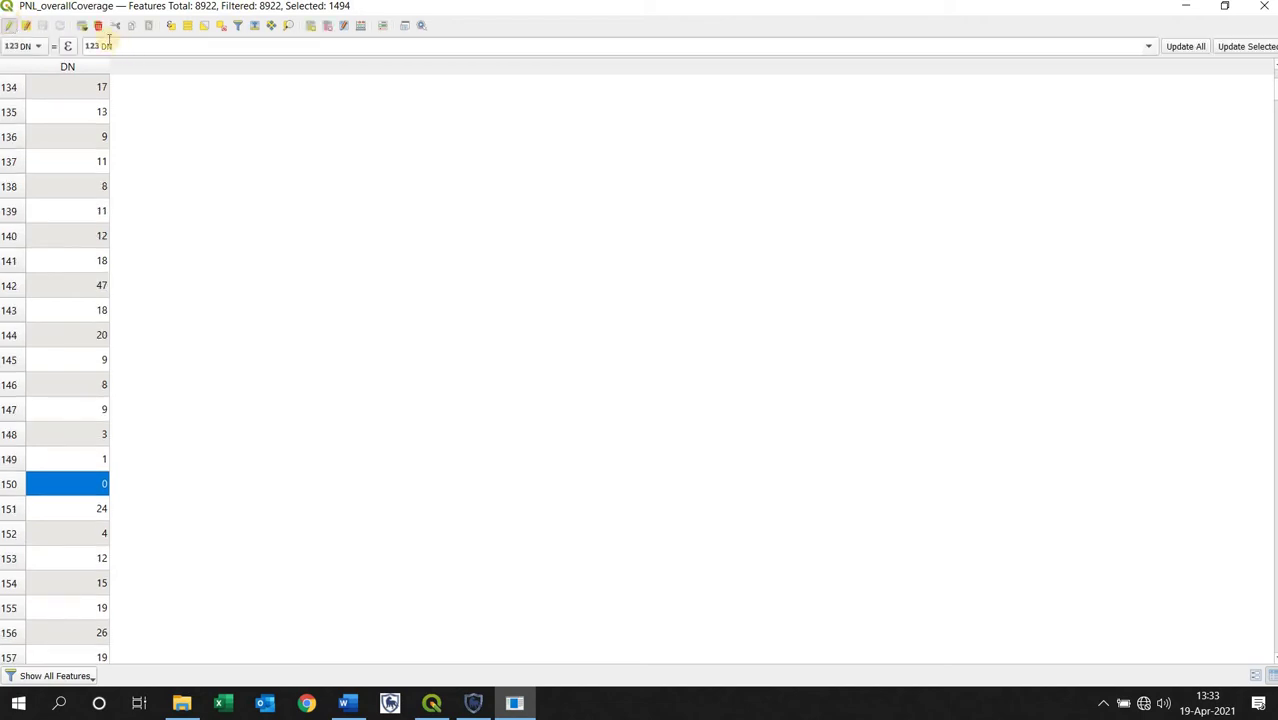
{"action": "left_click", "coordinate": [97, 26]}
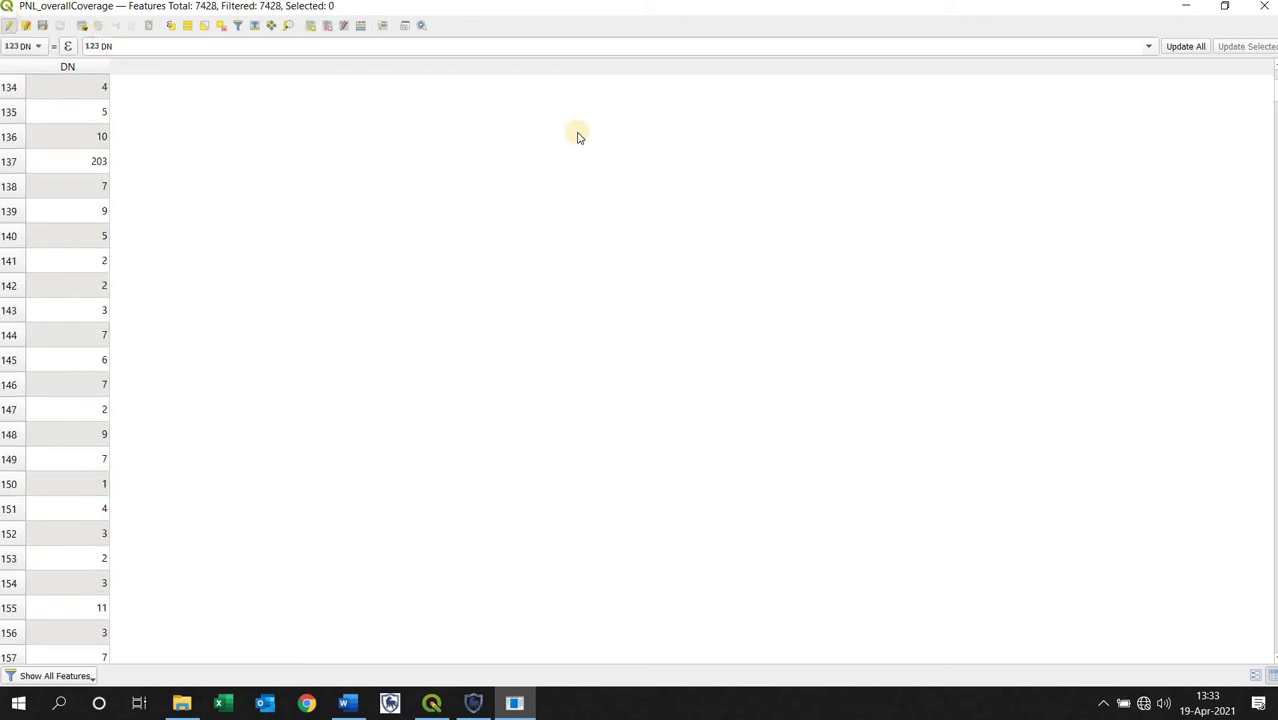
{"action": "left_click", "coordinate": [11, 26]}
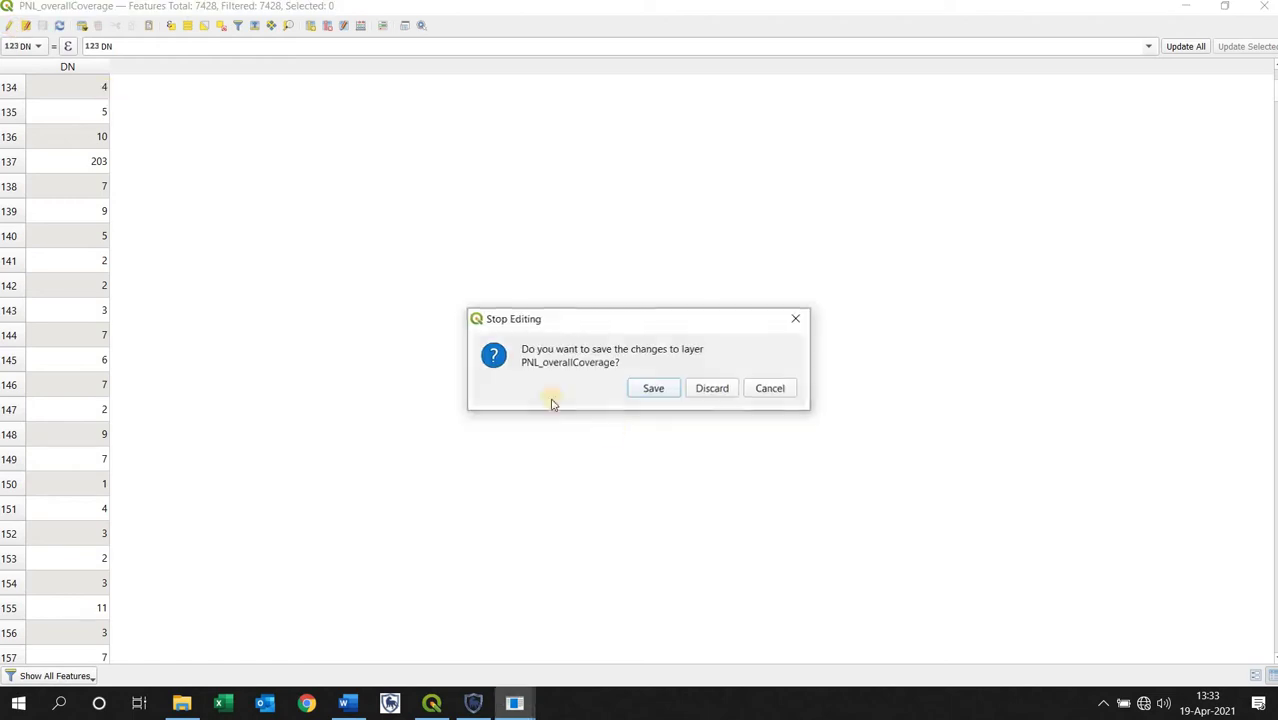
{"action": "left_click", "coordinate": [671, 385]}
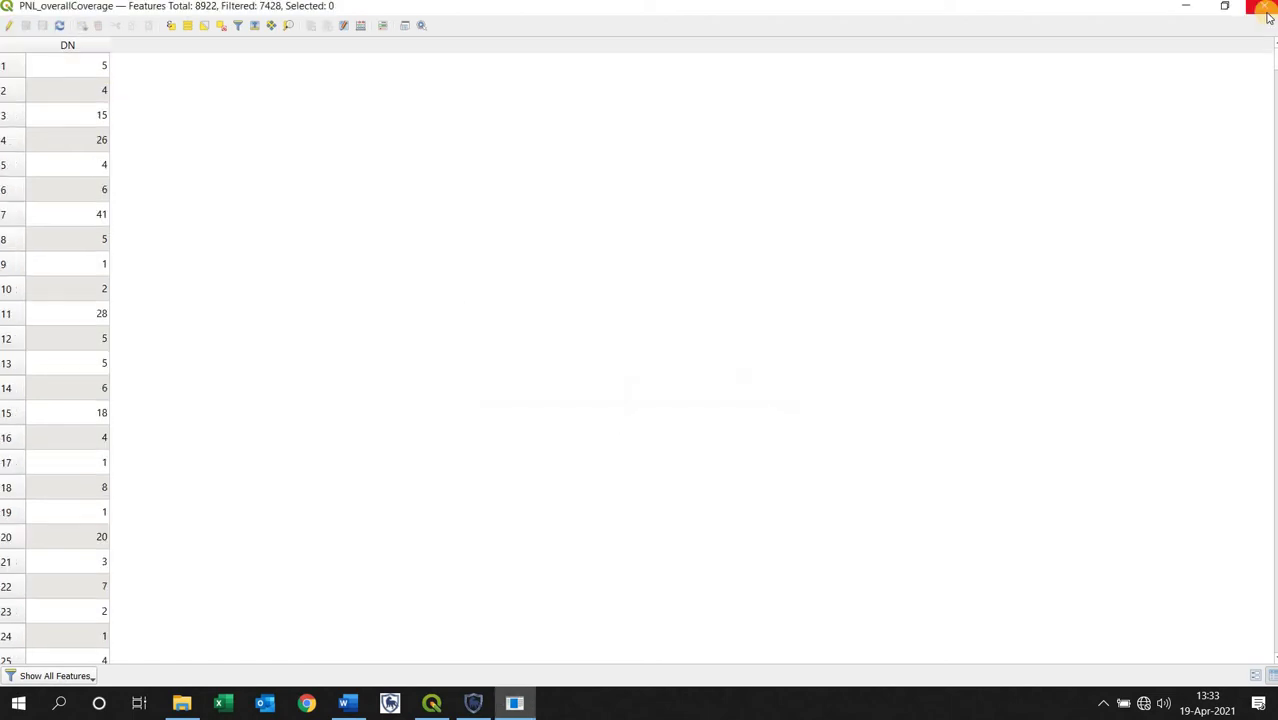
{"action": "left_click", "coordinate": [1264, 6]}
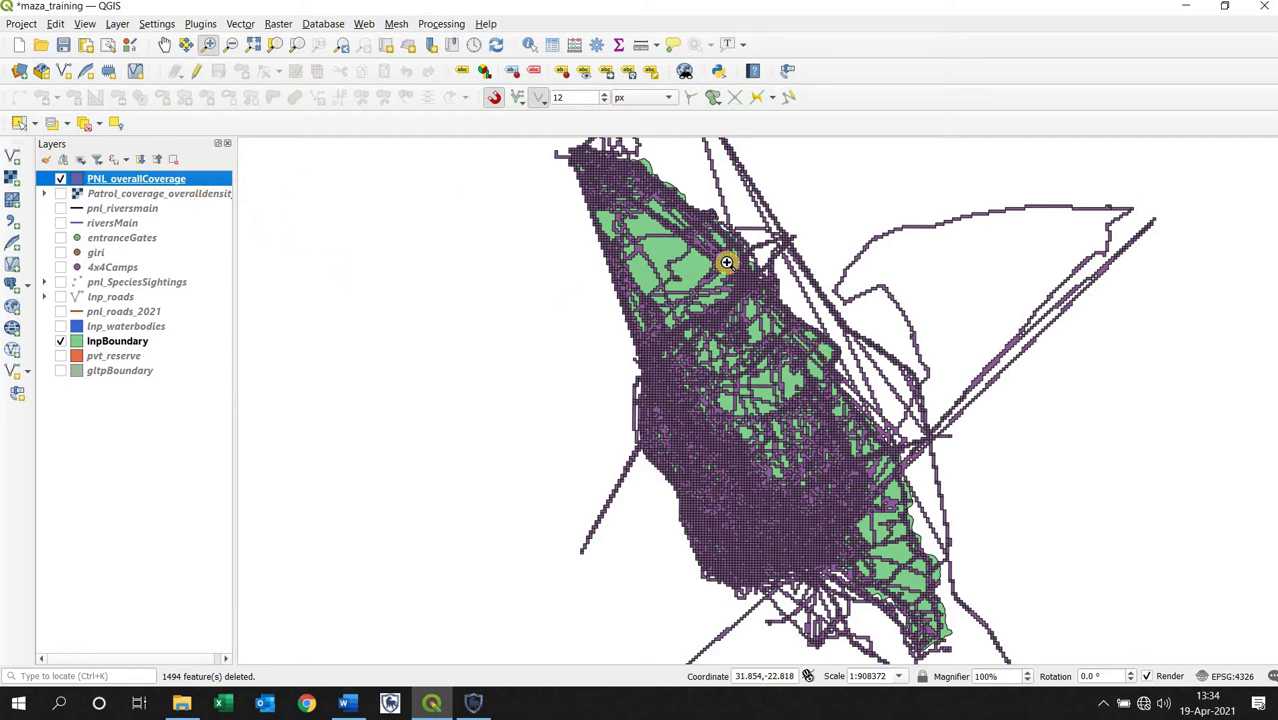
Open the PNL_overallCoverage attribute table with editing turned on.
{"action": "left_click", "coordinate": [160, 184]}
{"action": "right_click", "coordinate": [165, 181]}
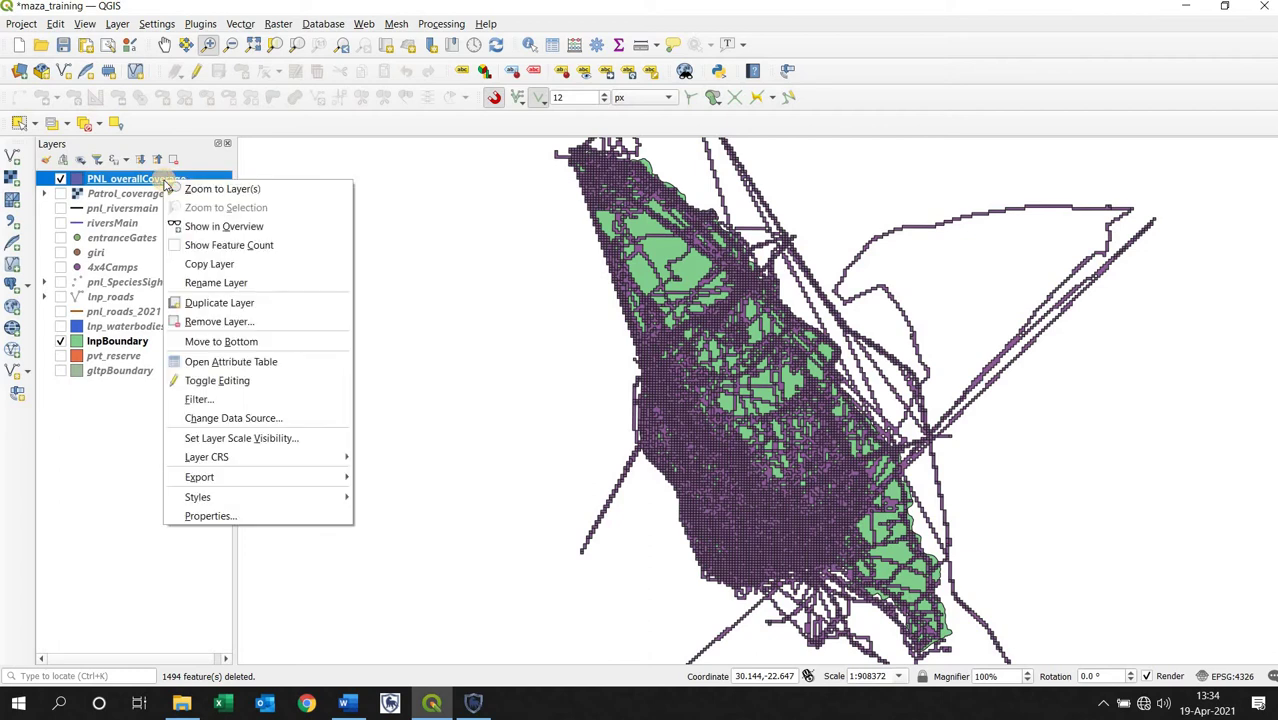
{"action": "left_click", "coordinate": [237, 361]}
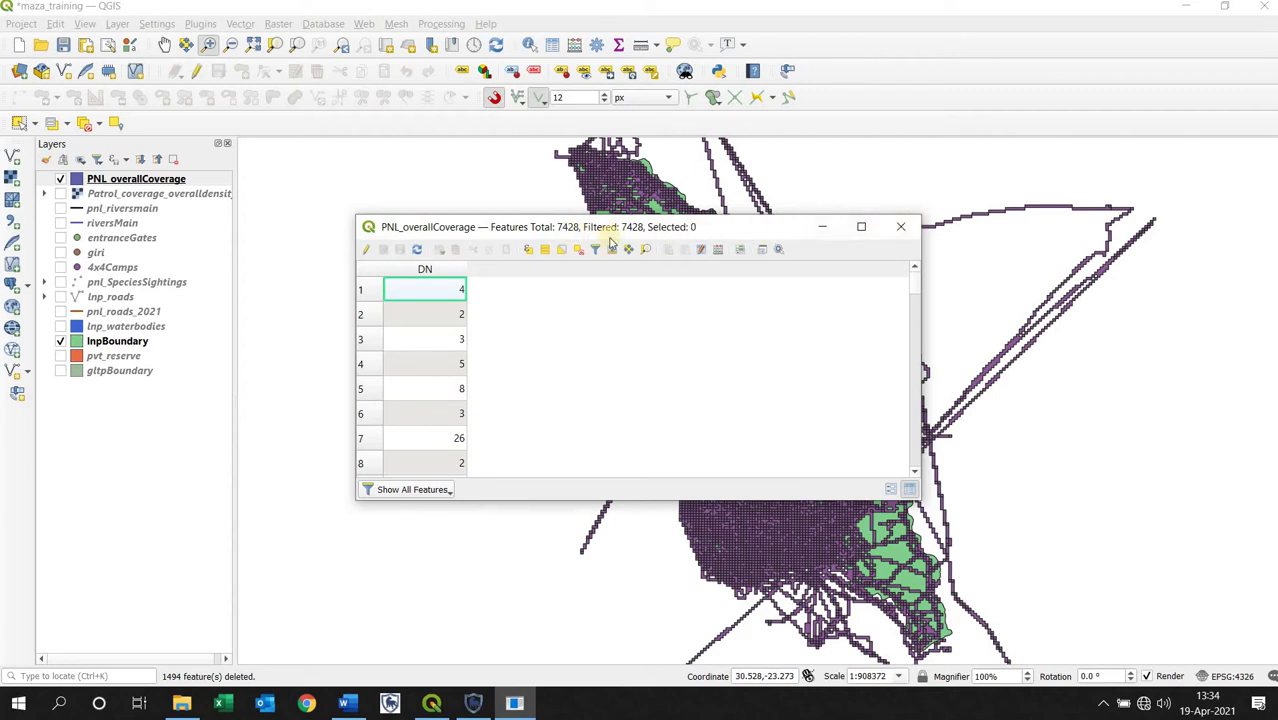
{"action": "left_click", "coordinate": [369, 250]}
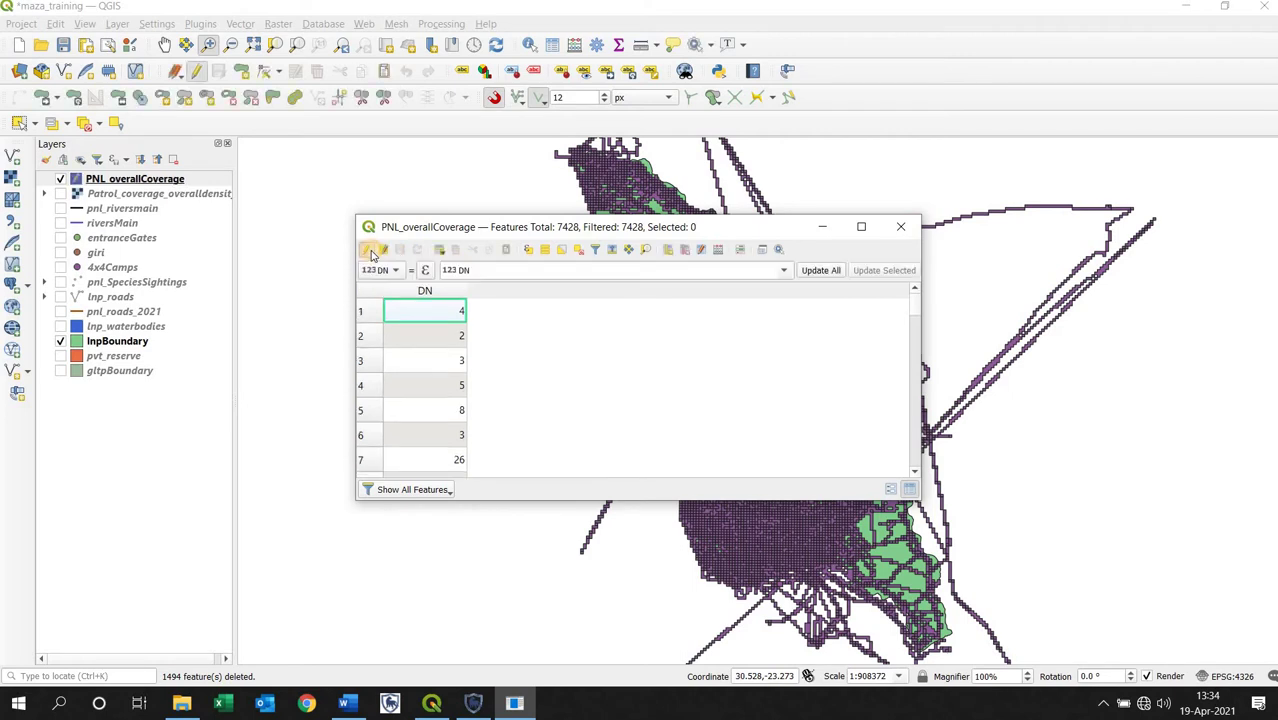
Add a new decimal-number (real) field named Area_sqkm to the table.
{"action": "left_click", "coordinate": [669, 252]}
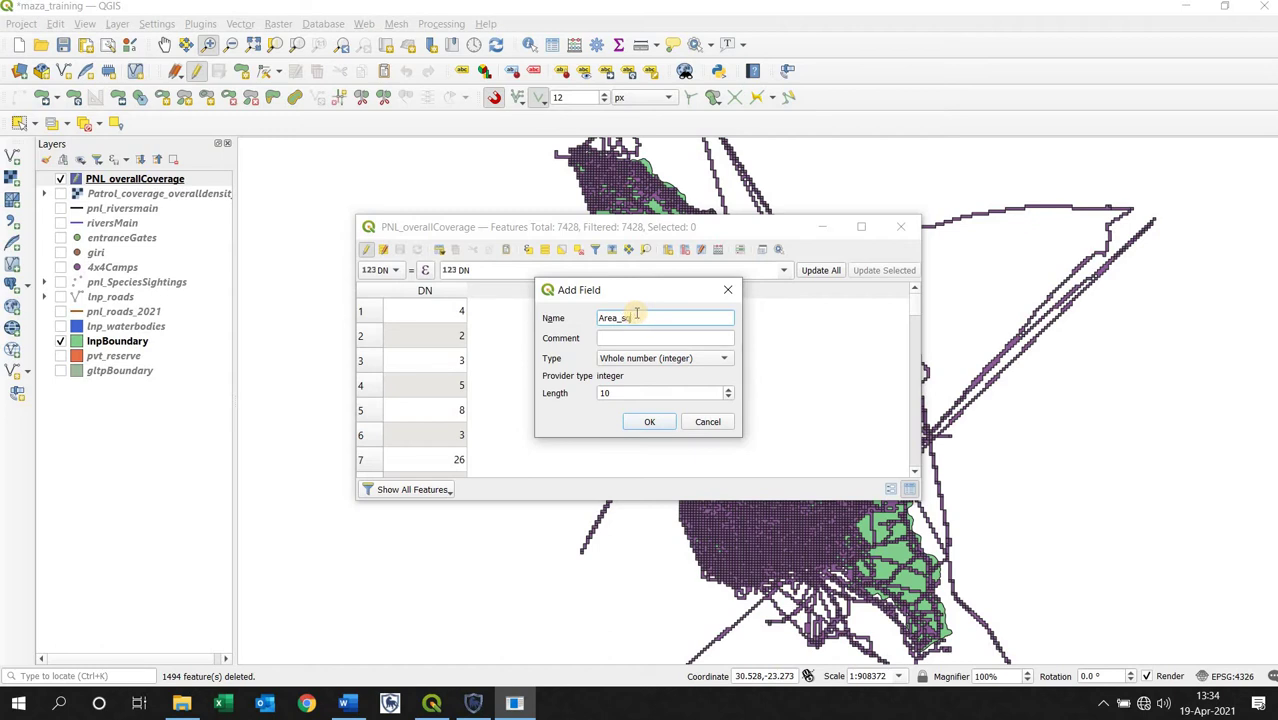
{"action": "left_click", "coordinate": [634, 360]}
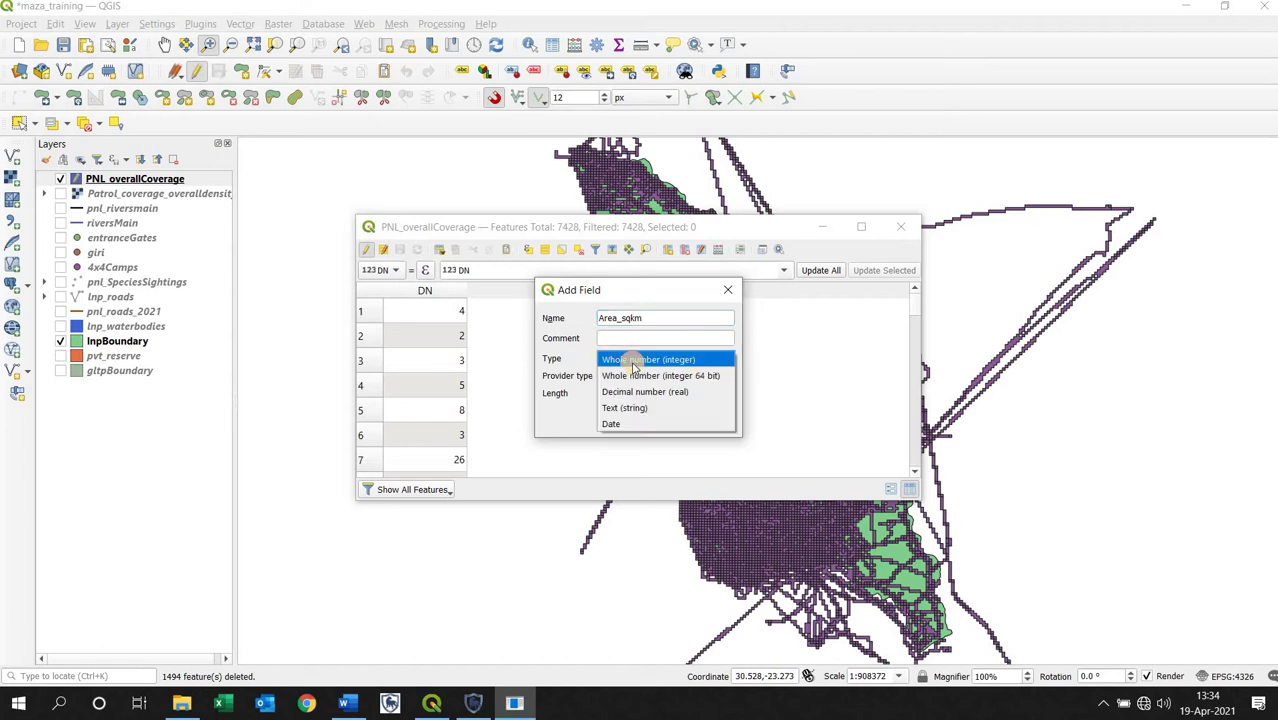
{"action": "left_click", "coordinate": [634, 392]}
{"action": "double_click", "coordinate": [628, 413]}
{"action": "type", "text": "3"}
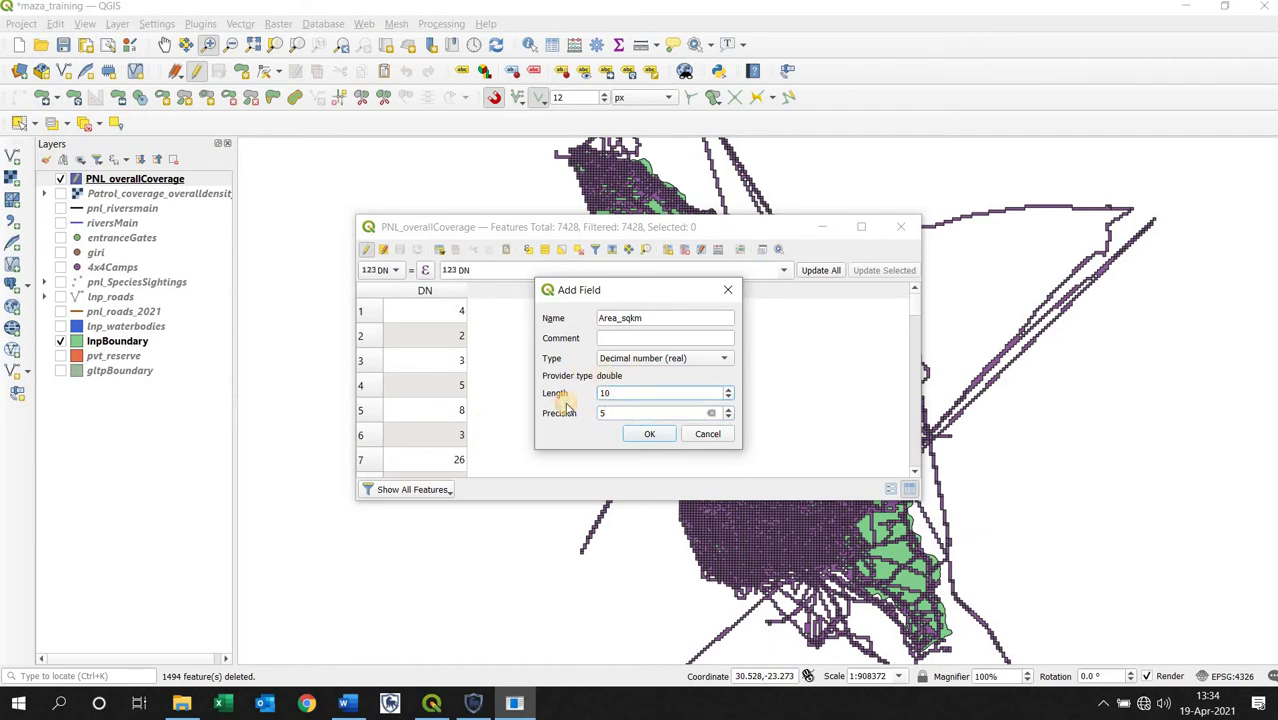
{"action": "left_click", "coordinate": [652, 435]}
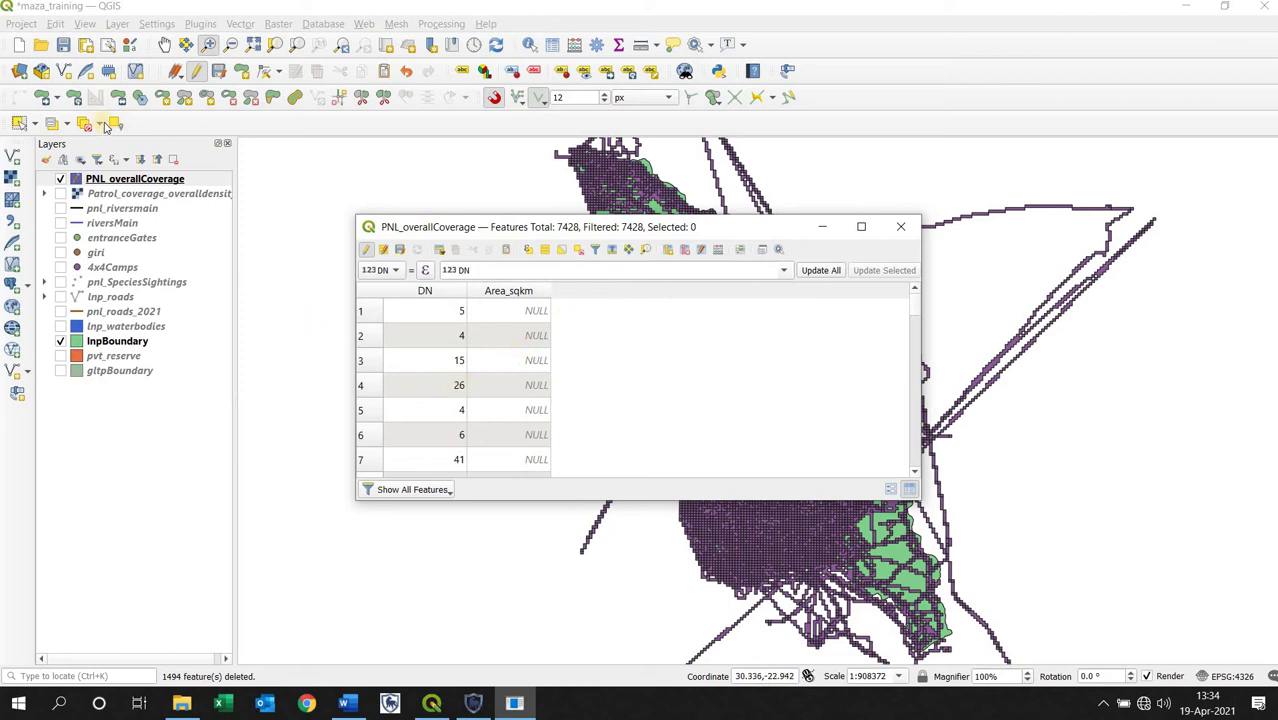
{"action": "left_click", "coordinate": [24, 24]}
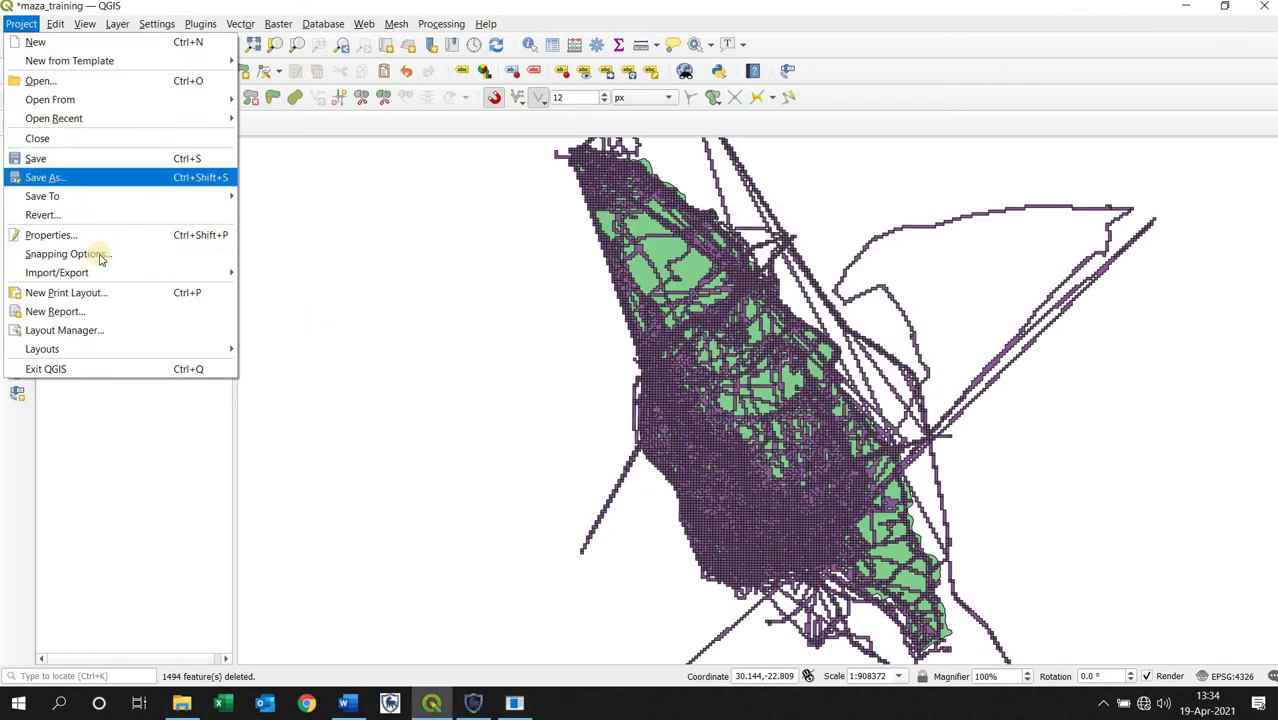
{"action": "left_click", "coordinate": [158, 240]}
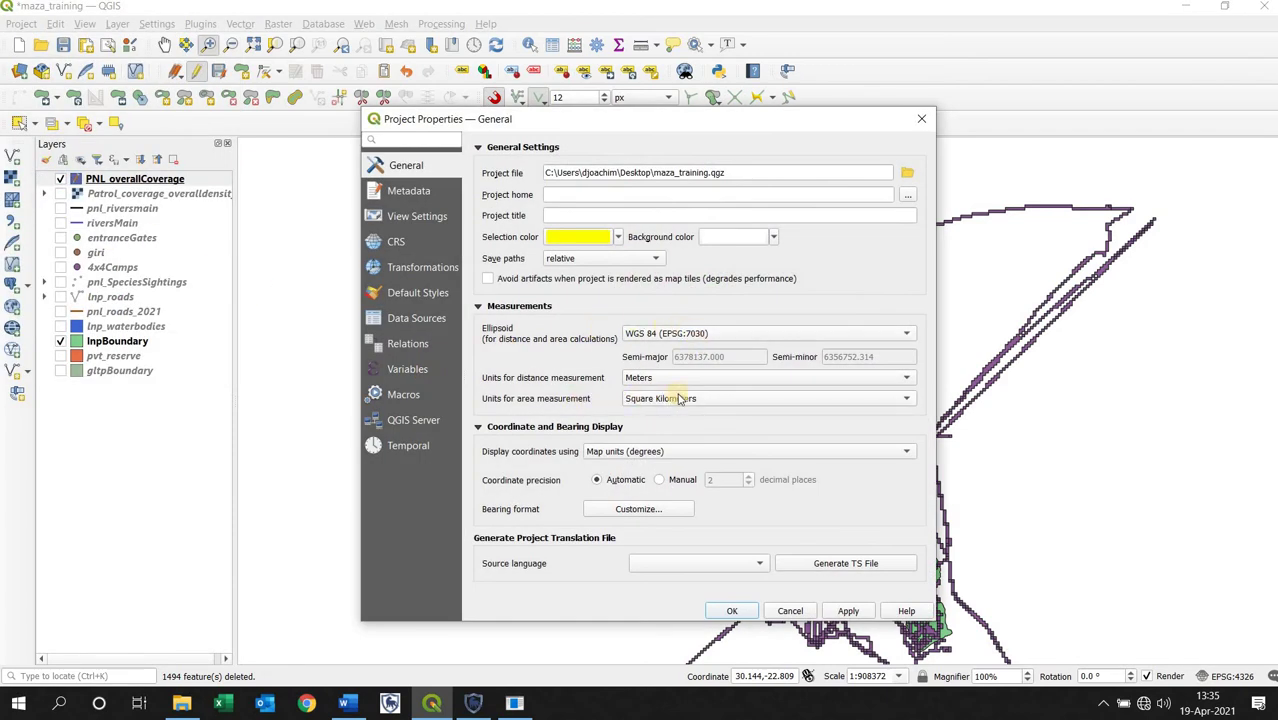
{"action": "left_click", "coordinate": [790, 611]}
Open the lnpBoundary attribute table with editing turned on.
{"action": "right_click", "coordinate": [137, 345]}
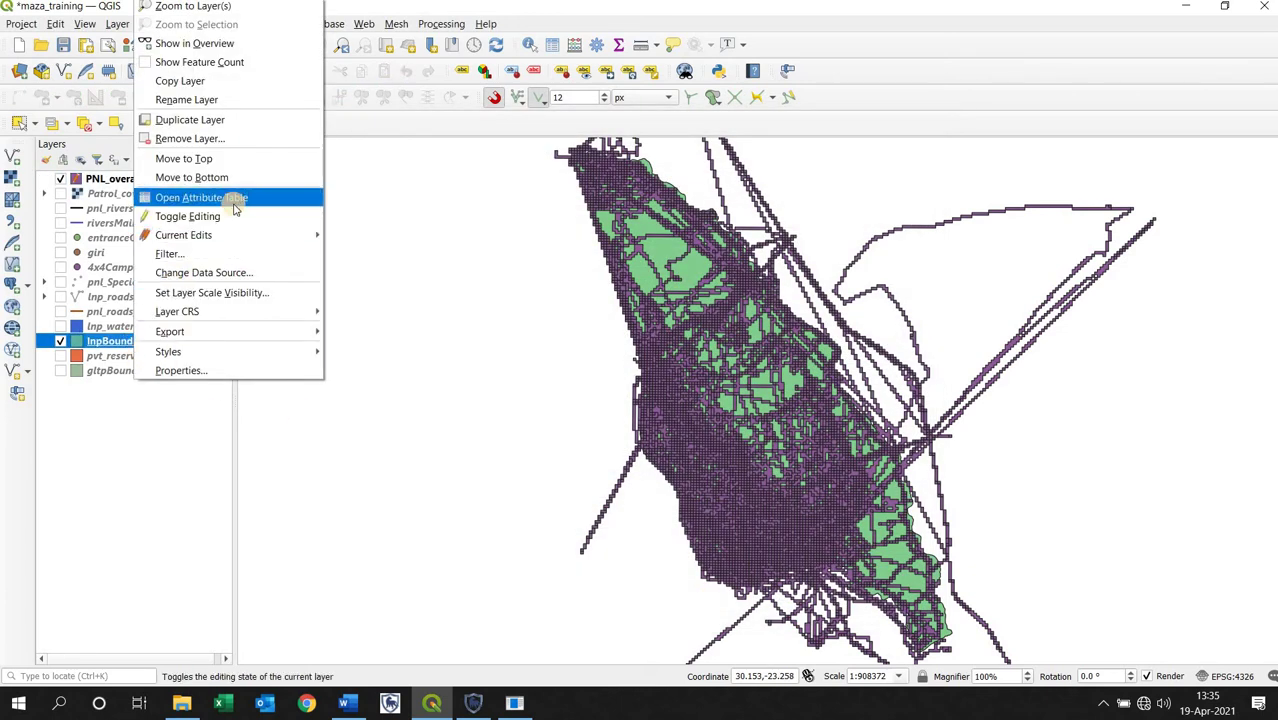
{"action": "left_click", "coordinate": [236, 200]}
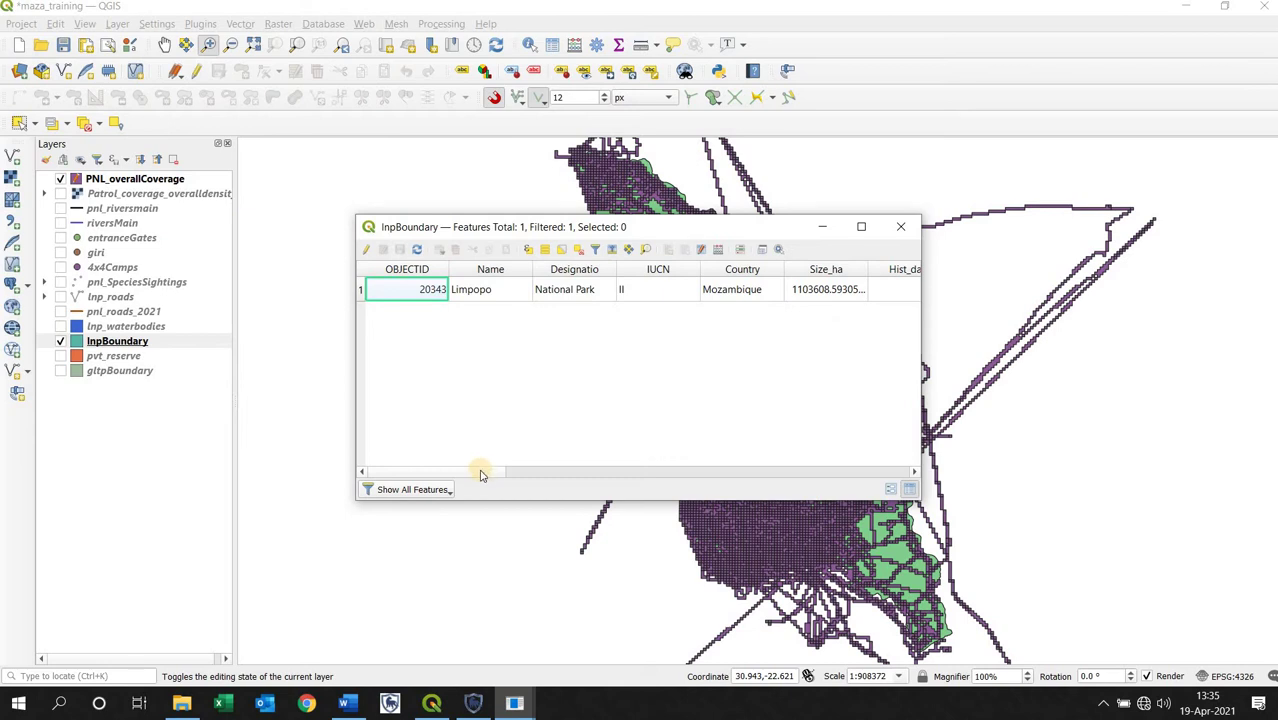
{"action": "left_click_drag", "start_coordinate": [480, 474], "coordinate": [913, 468]}
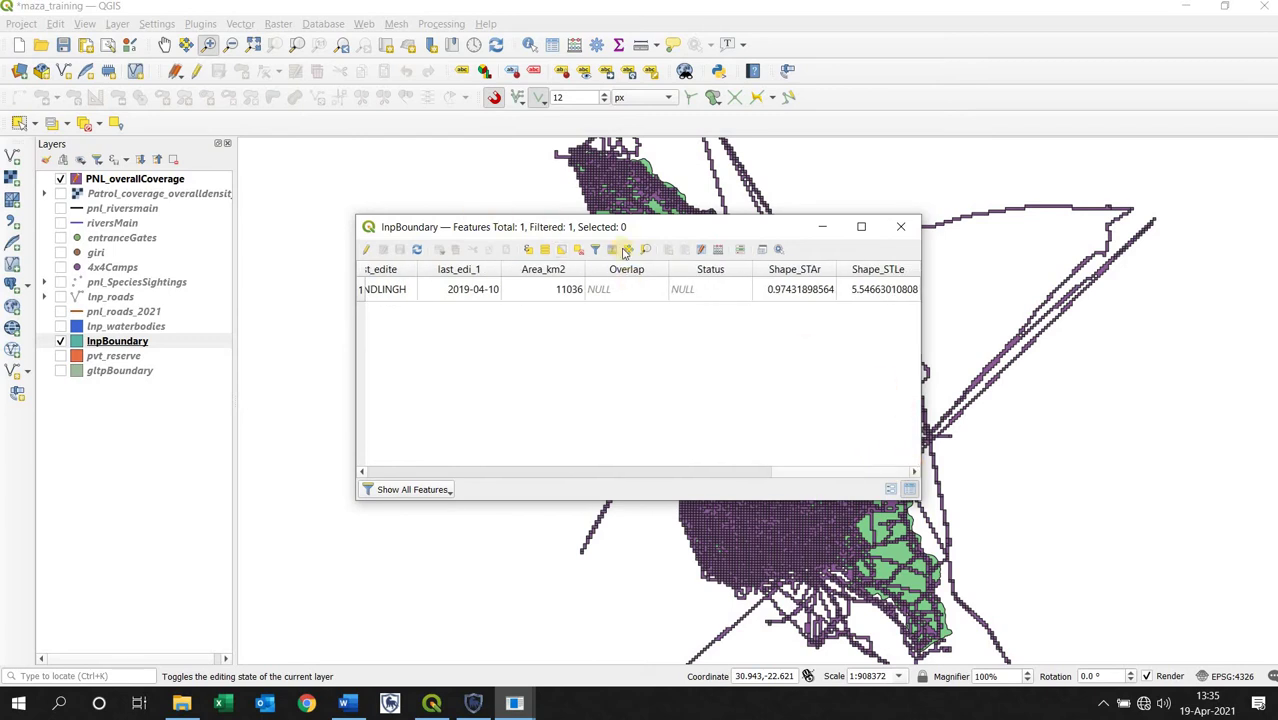
{"action": "left_click", "coordinate": [416, 250]}
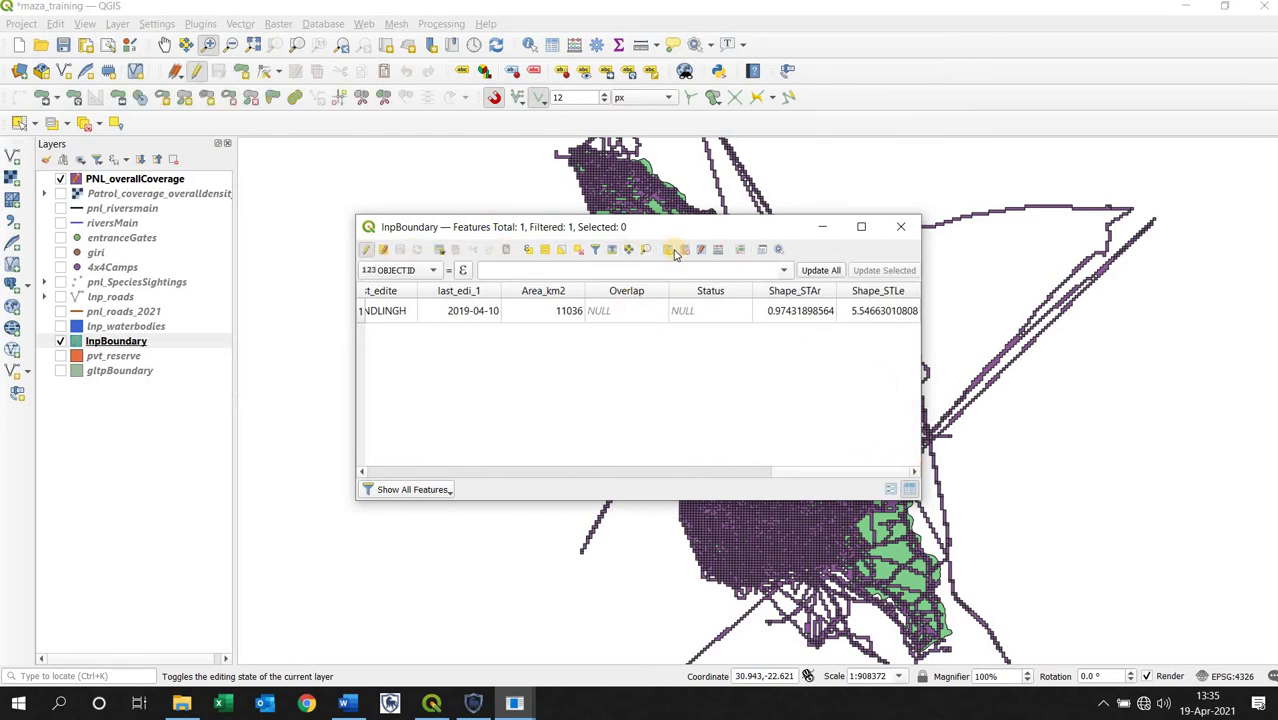
Add a decimal-number (real) field Area_sqkm with precision 6 to lnpBoundary.
{"action": "left_click", "coordinate": [674, 254]}
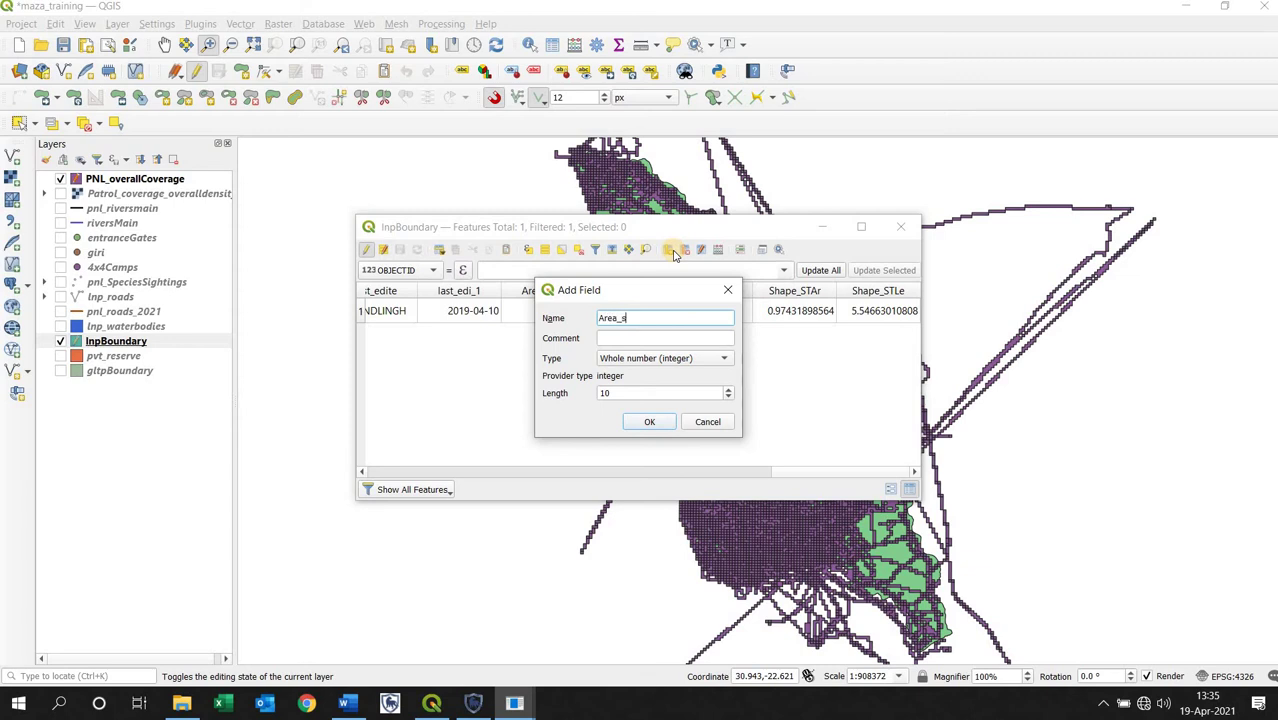
{"action": "left_click", "coordinate": [623, 360]}
{"action": "left_click", "coordinate": [627, 393]}
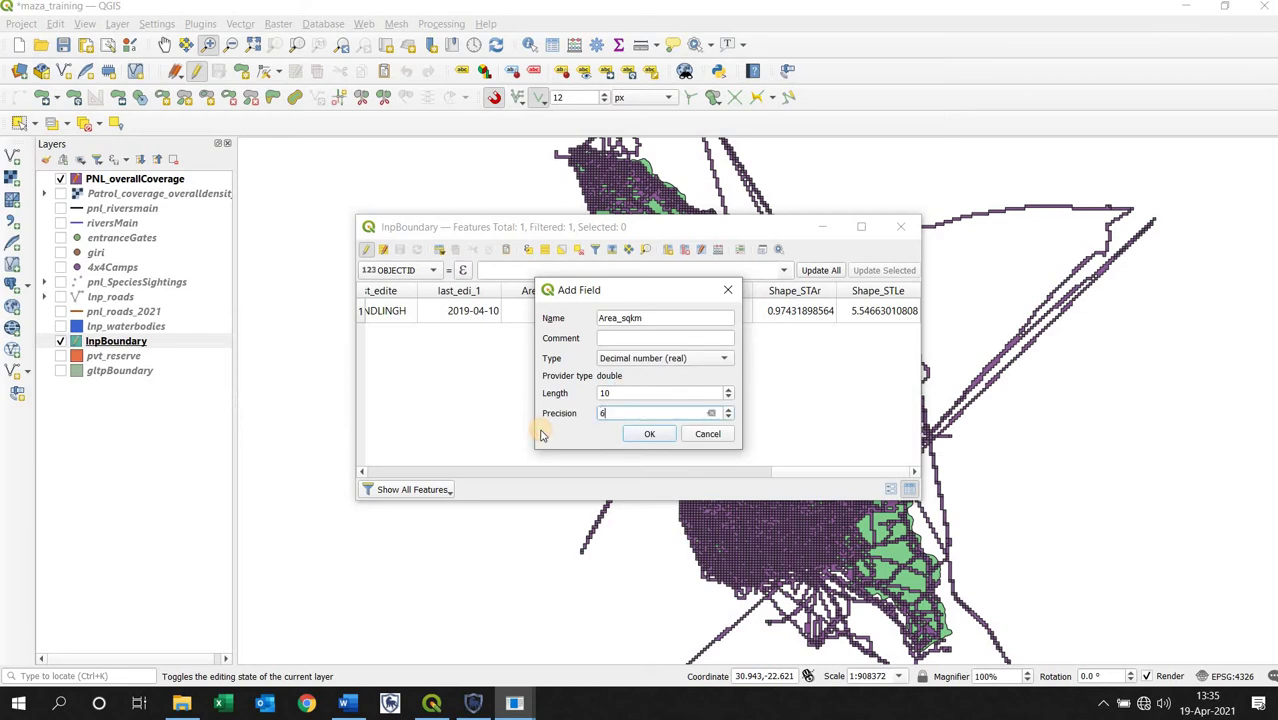
{"action": "type", "text": "6"}
{"action": "left_click", "coordinate": [649, 434]}
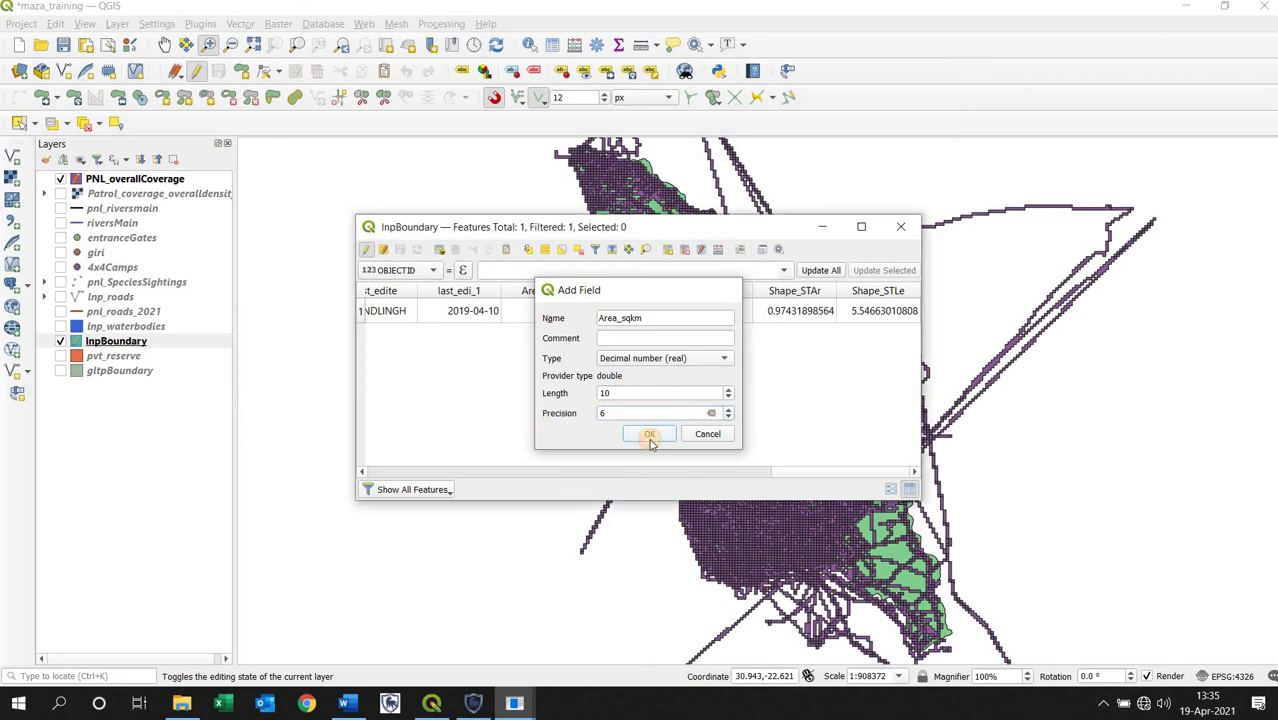
Update lnpBoundary's Area_sqkm field with the $area expression in the Field Calculator.
{"action": "left_click", "coordinate": [716, 251]}
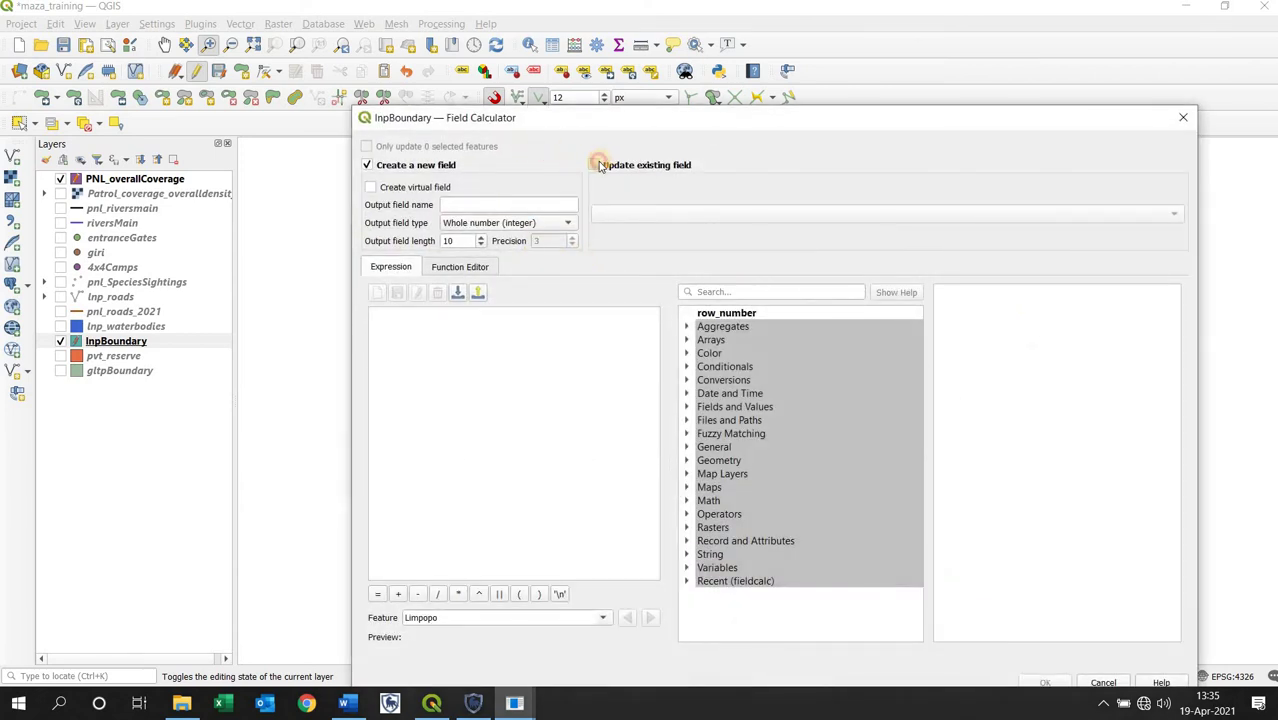
{"action": "left_click", "coordinate": [595, 165]}
{"action": "left_click", "coordinate": [612, 213]}
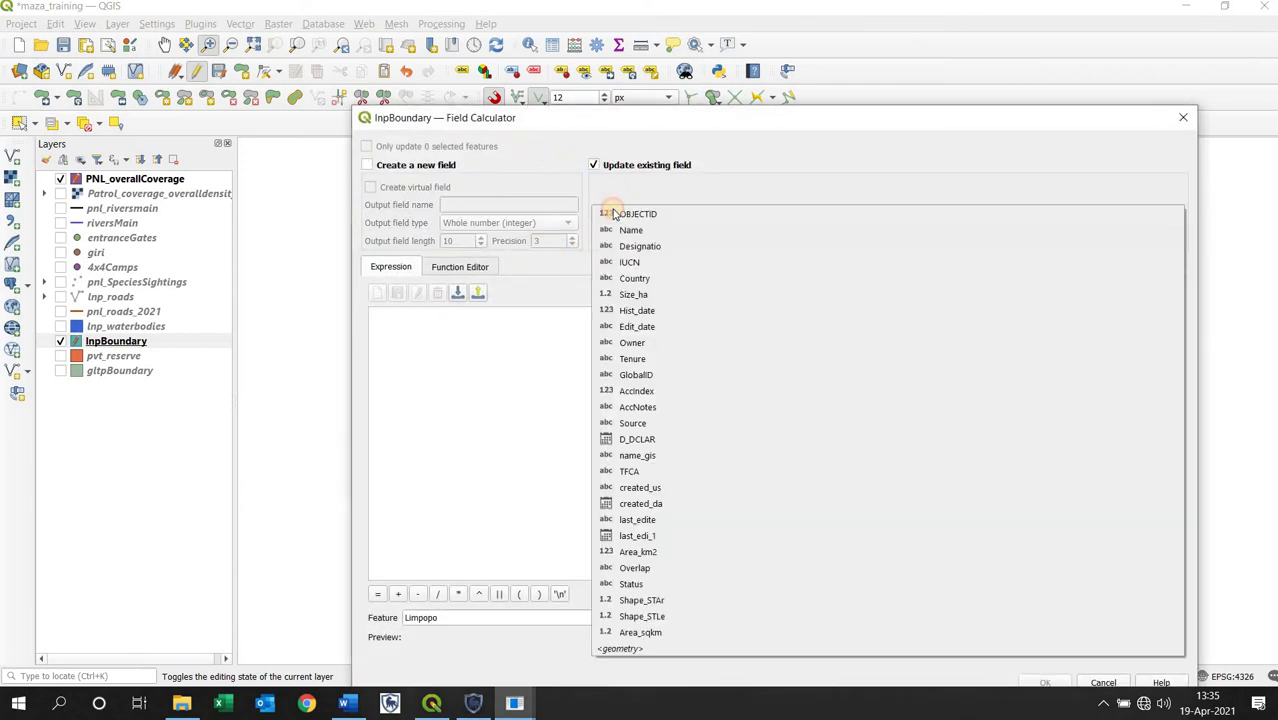
{"action": "left_click", "coordinate": [645, 632]}
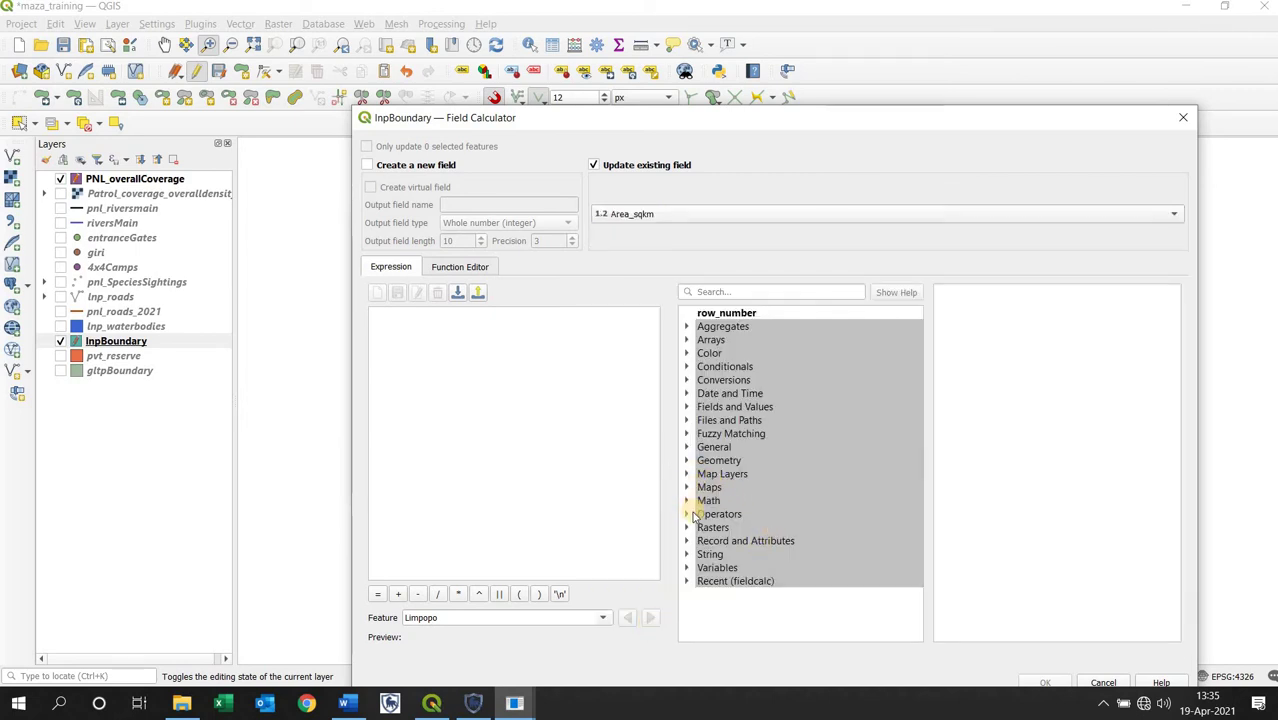
{"action": "left_click", "coordinate": [688, 461]}
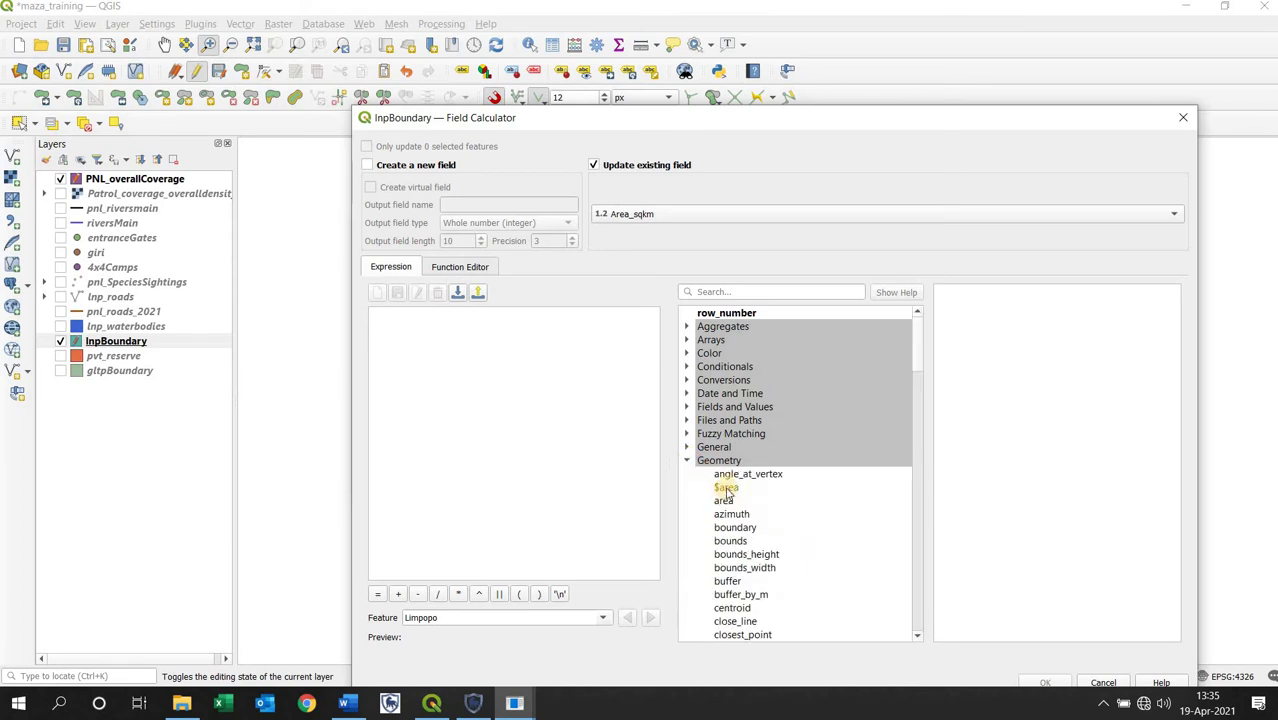
{"action": "double_click", "coordinate": [726, 490]}
{"action": "left_click_drag", "start_coordinate": [944, 118], "coordinate": [876, 66]}
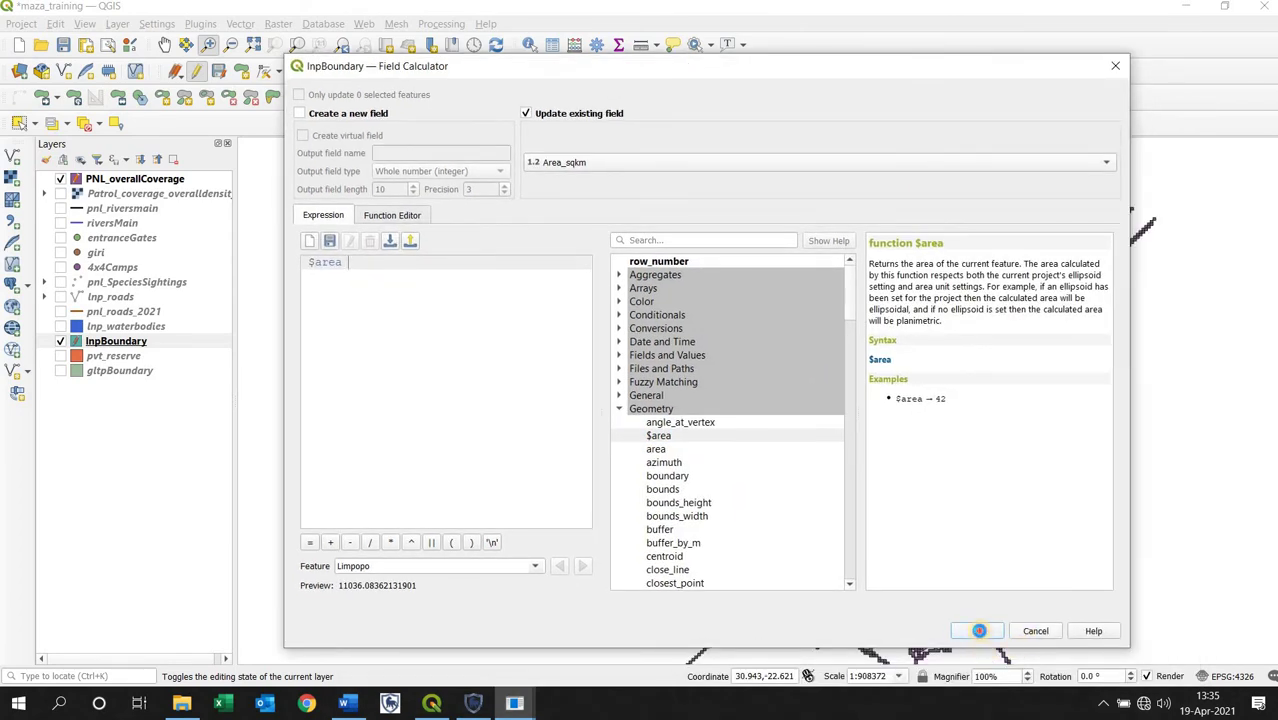
{"action": "left_click", "coordinate": [979, 631]}
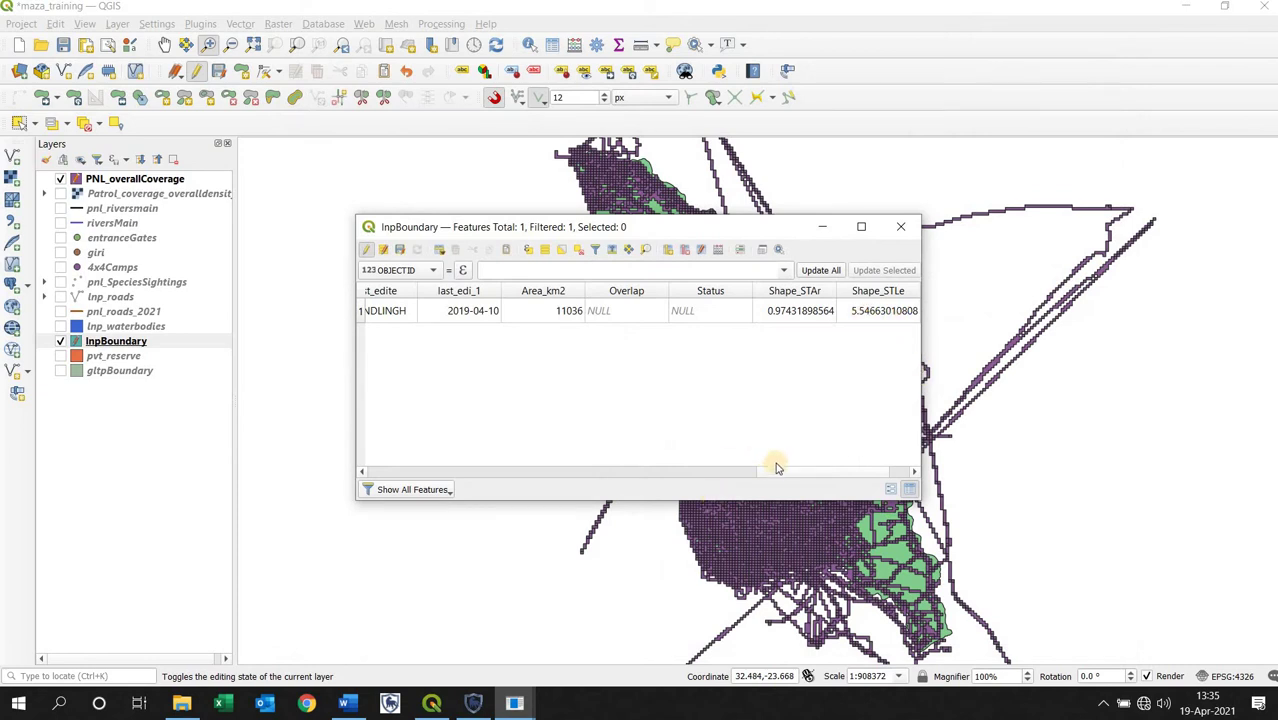
Save the lnpBoundary edits and close its attribute table.
{"action": "left_click_drag", "start_coordinate": [778, 470], "coordinate": [832, 468]}
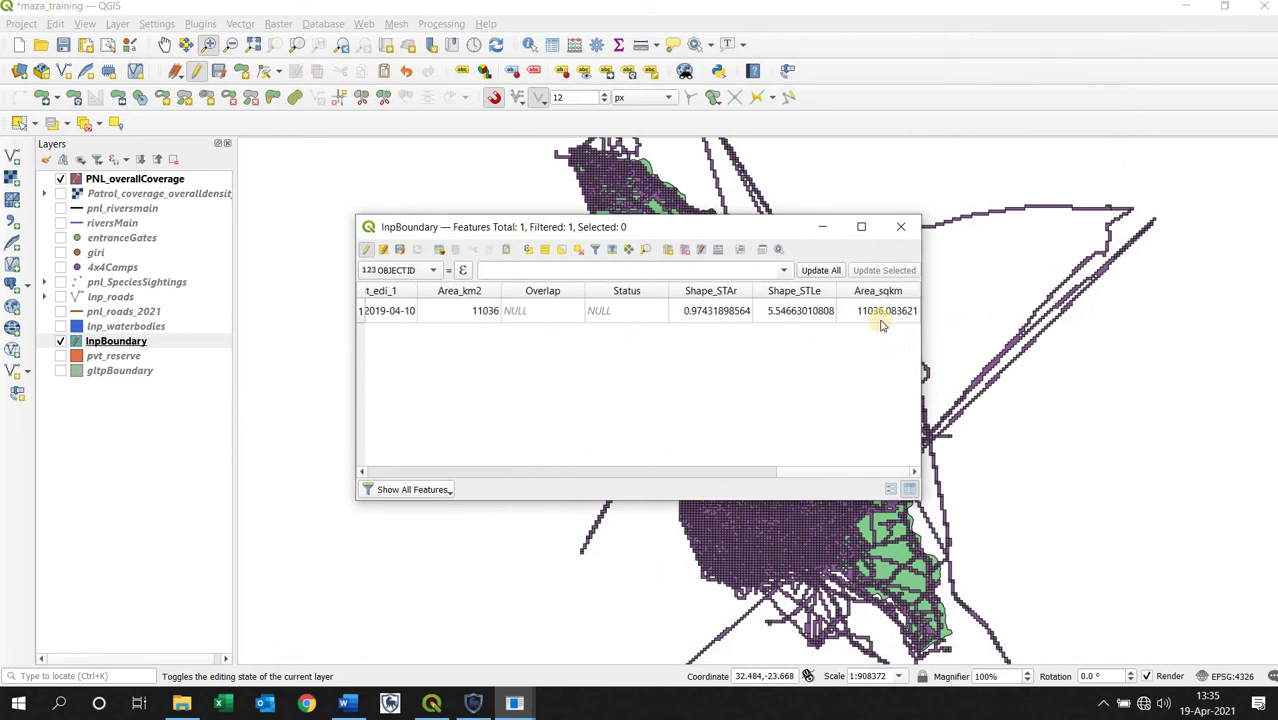
{"action": "left_click", "coordinate": [368, 251]}
{"action": "left_click", "coordinate": [641, 386]}
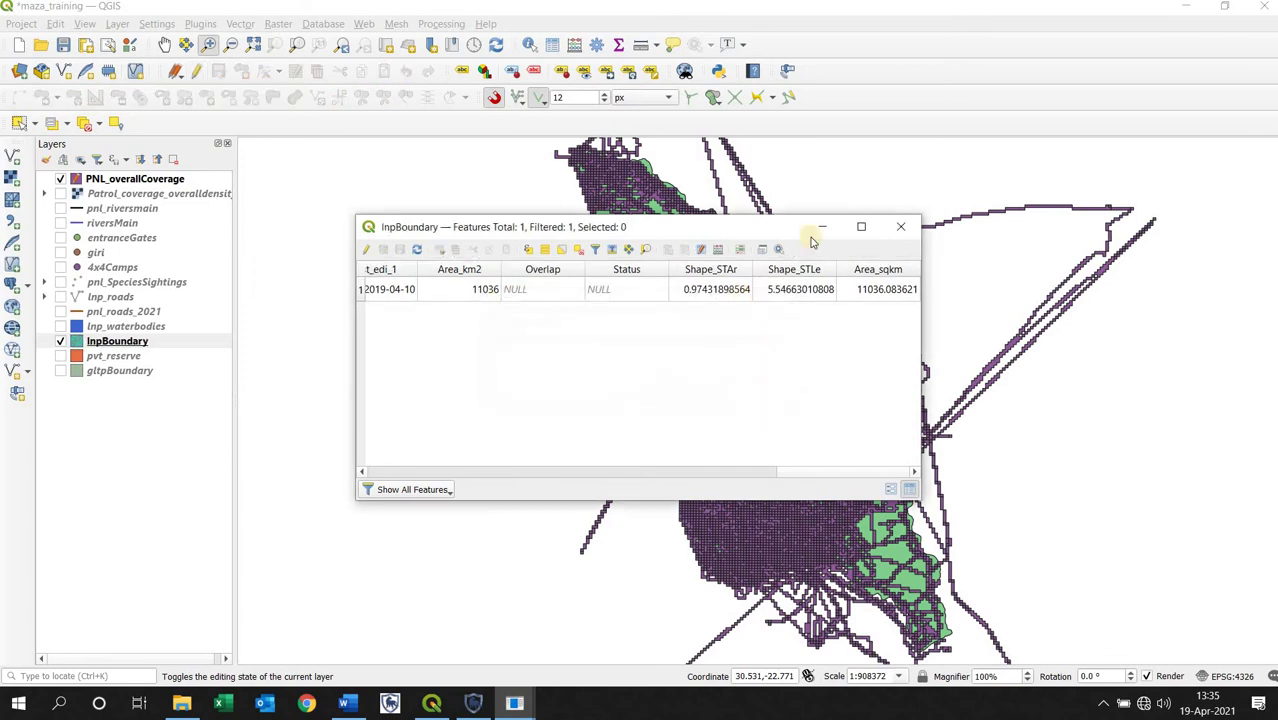
{"action": "left_click", "coordinate": [900, 226]}
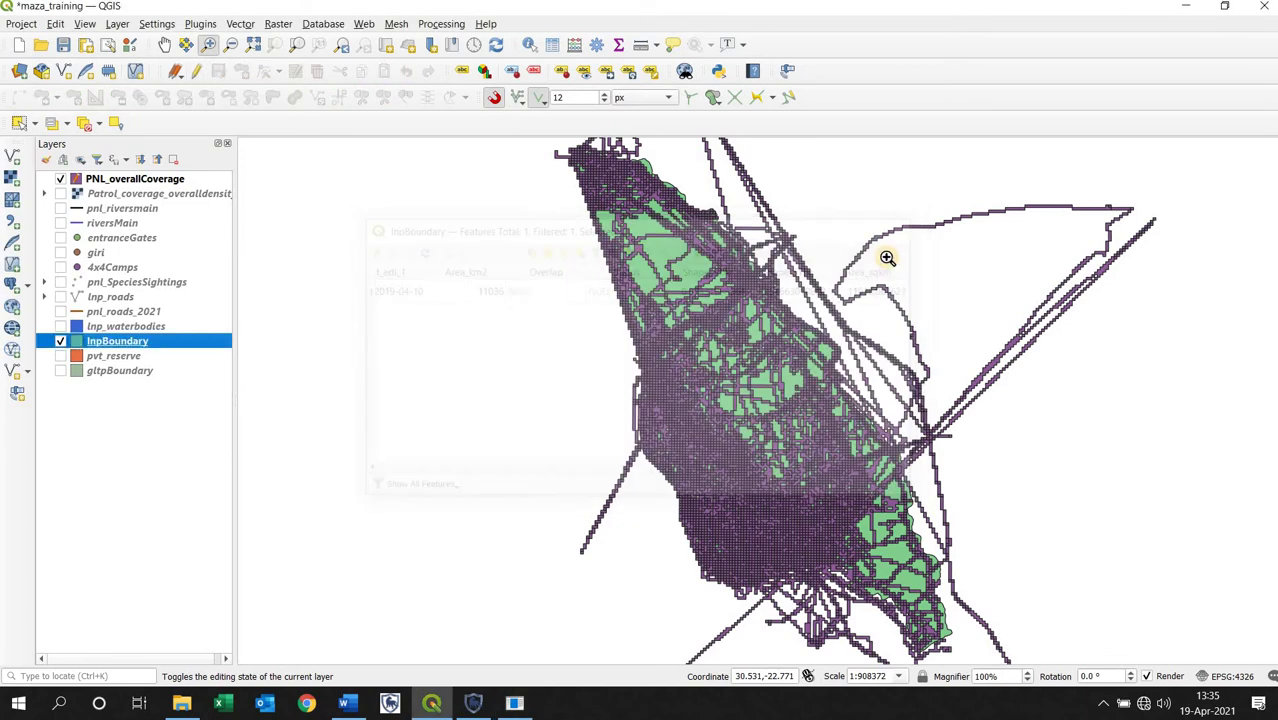
Reopen the lnpBoundary table to verify Area_sqkm reads 11036.083620, then close it unchanged.
{"action": "right_click", "coordinate": [143, 344]}
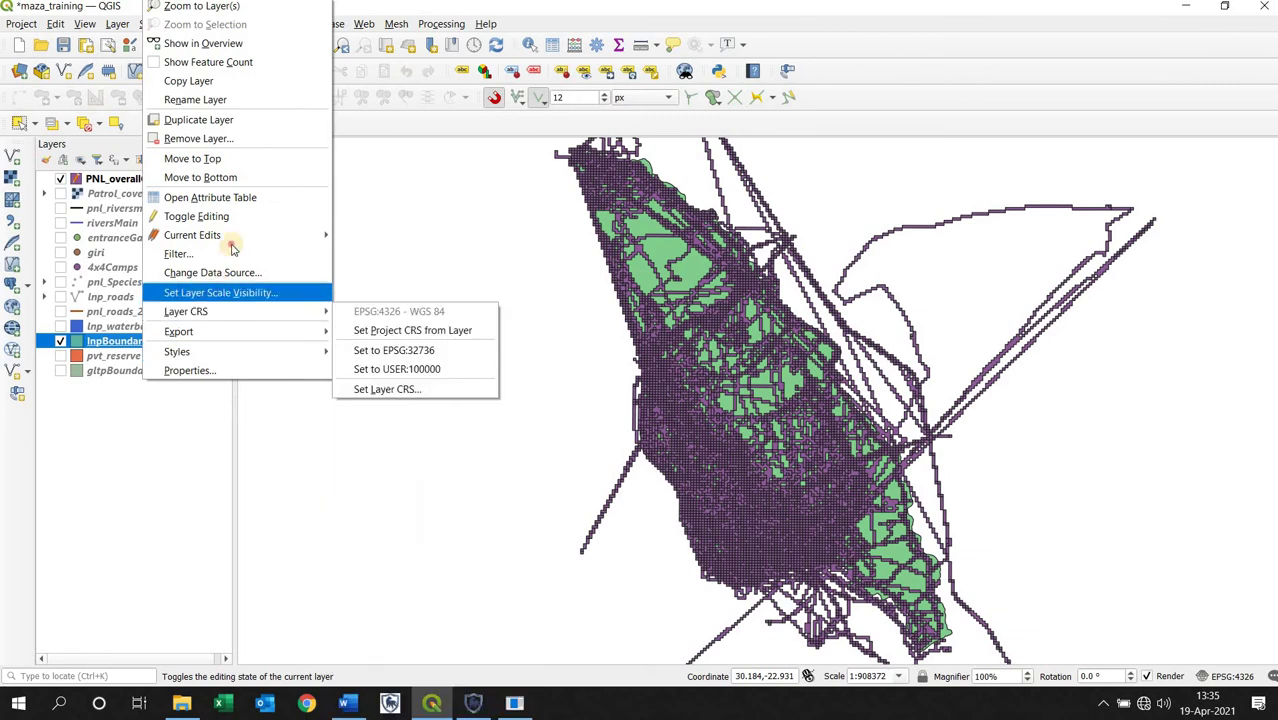
{"action": "left_click", "coordinate": [265, 197]}
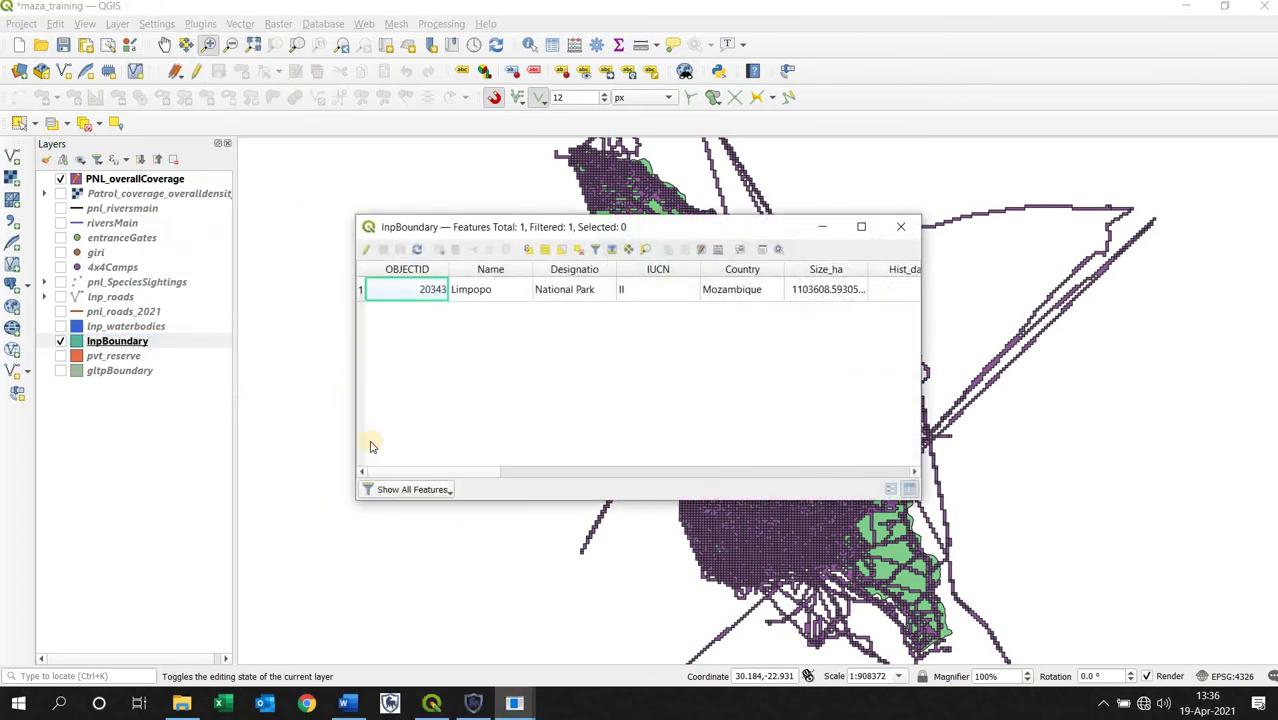
{"action": "left_click_drag", "start_coordinate": [444, 473], "coordinate": [870, 473]}
{"action": "left_click", "coordinate": [367, 251]}
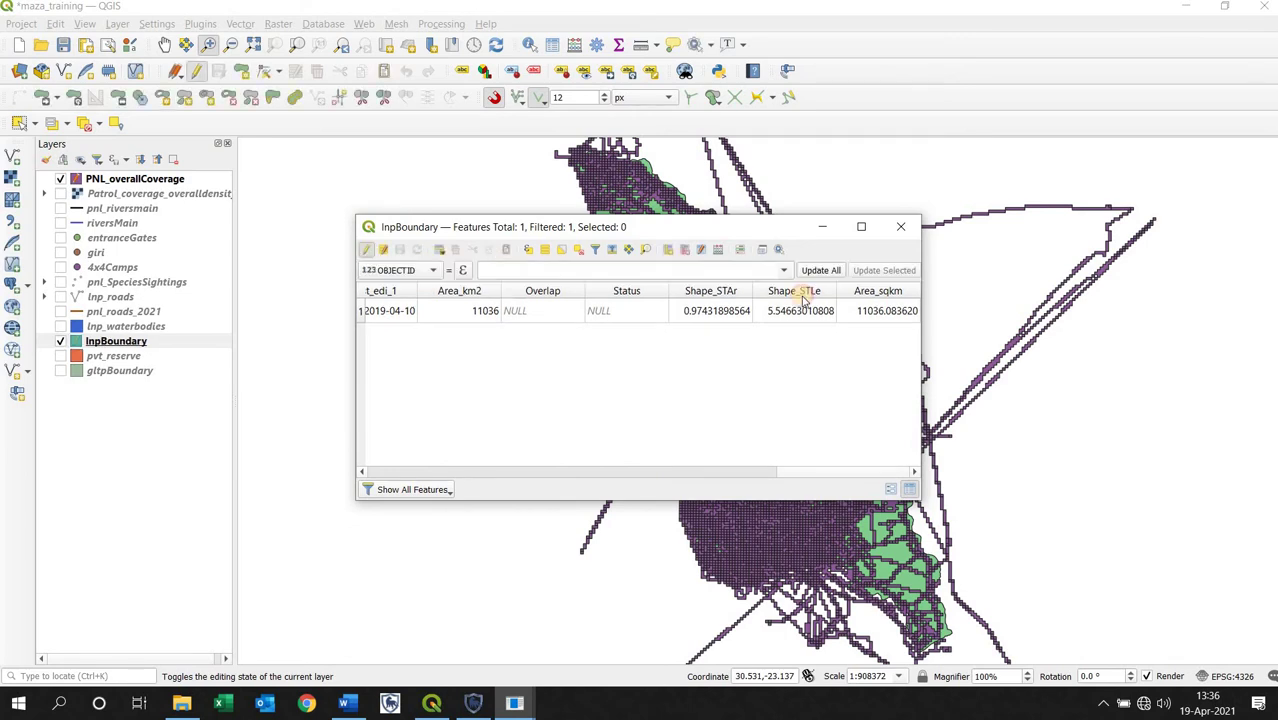
{"action": "double_click", "coordinate": [911, 314]}
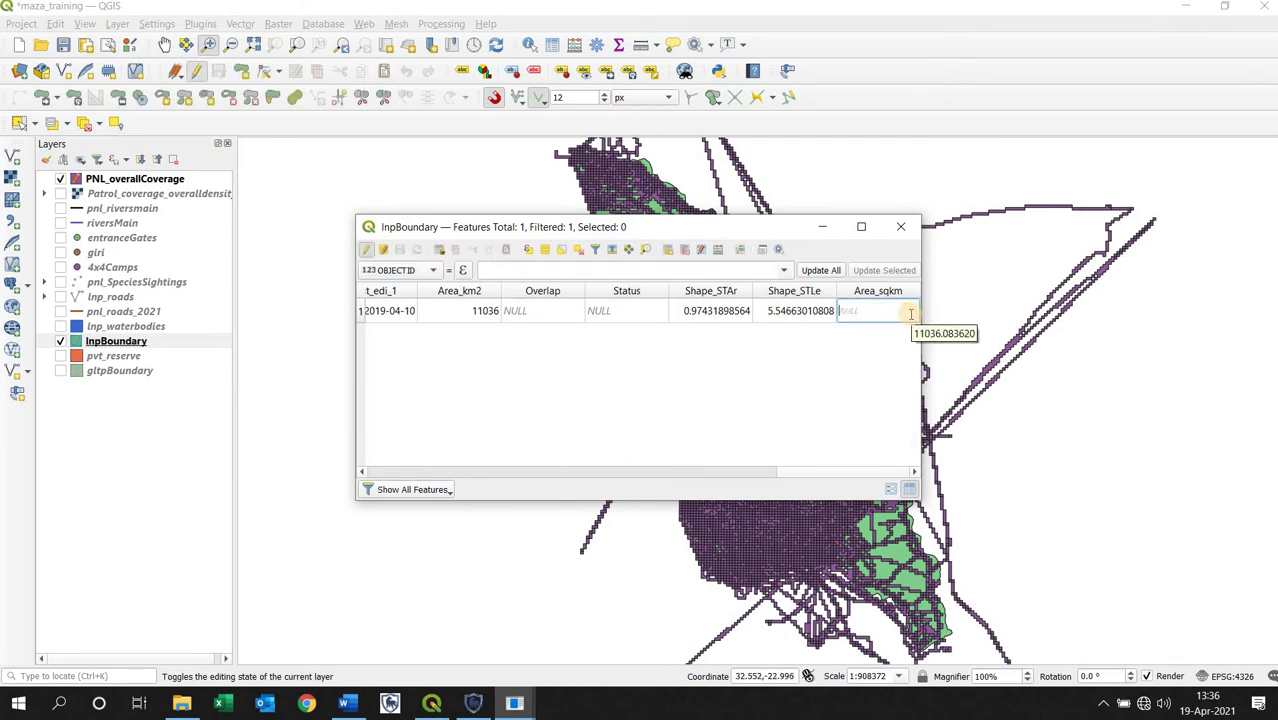
{"action": "left_click", "coordinate": [365, 250]}
{"action": "left_click", "coordinate": [699, 389]}
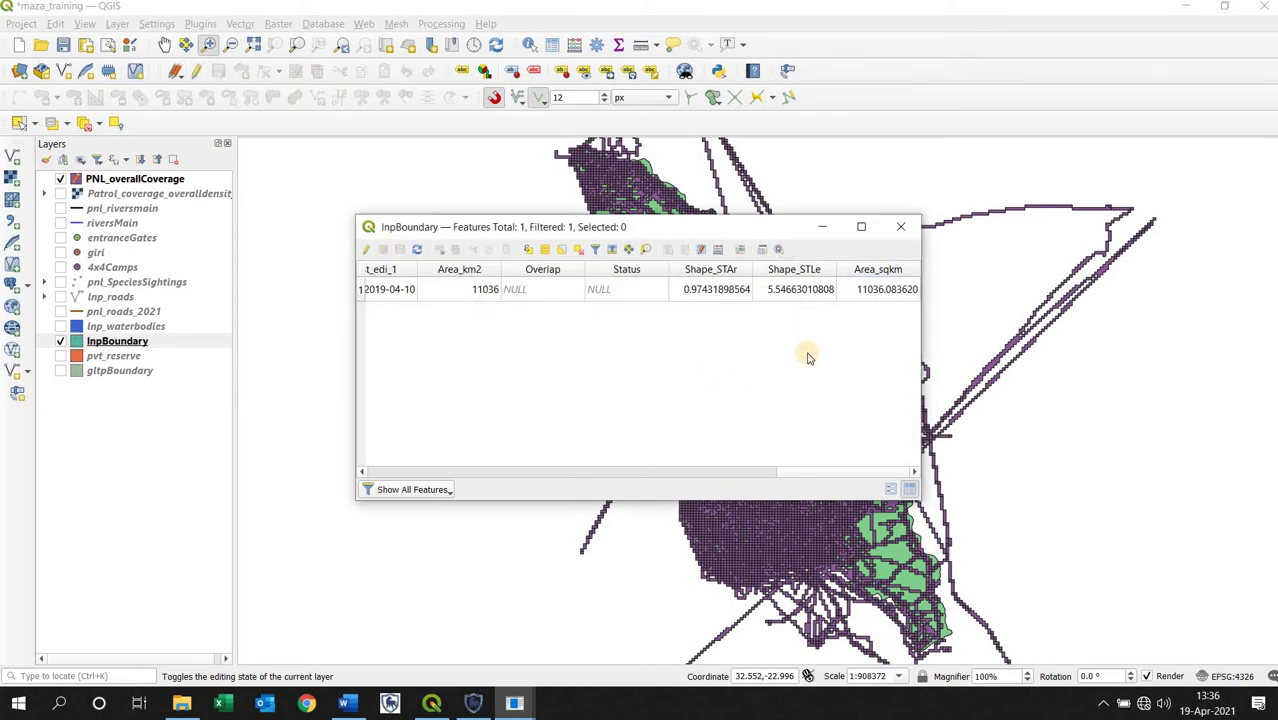
{"action": "left_click", "coordinate": [366, 250]}
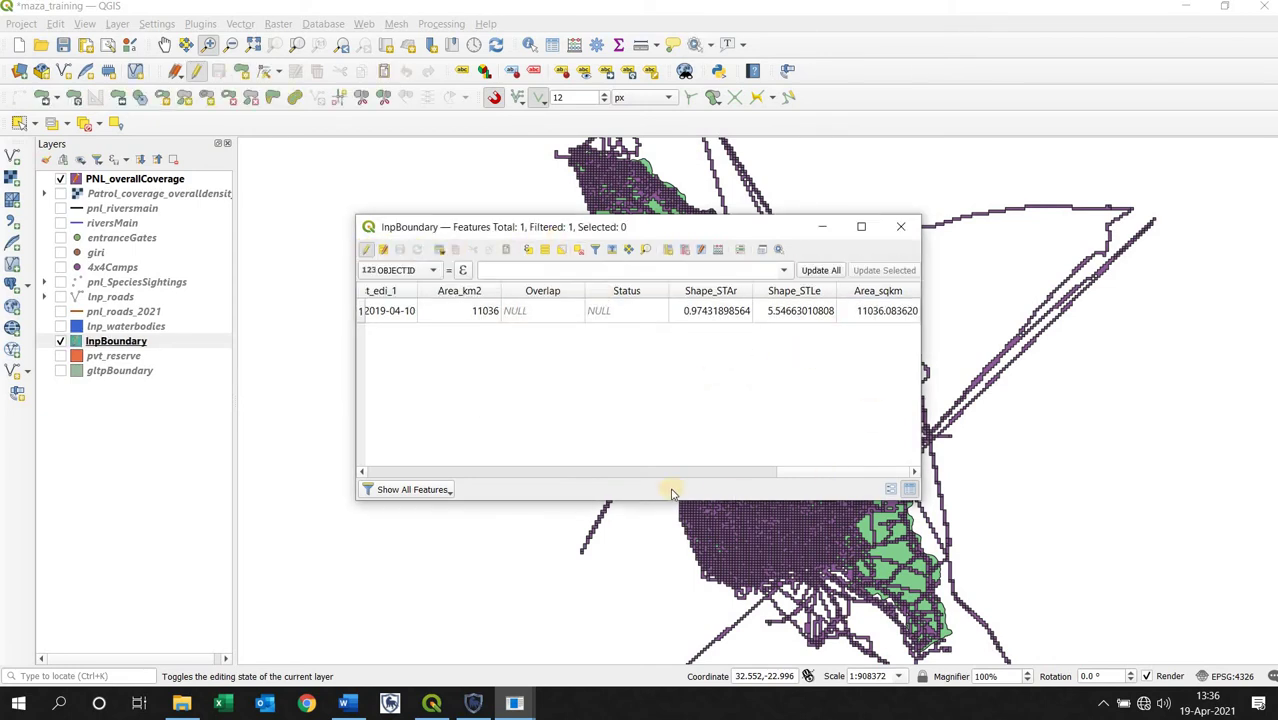
{"action": "double_click", "coordinate": [879, 311]}
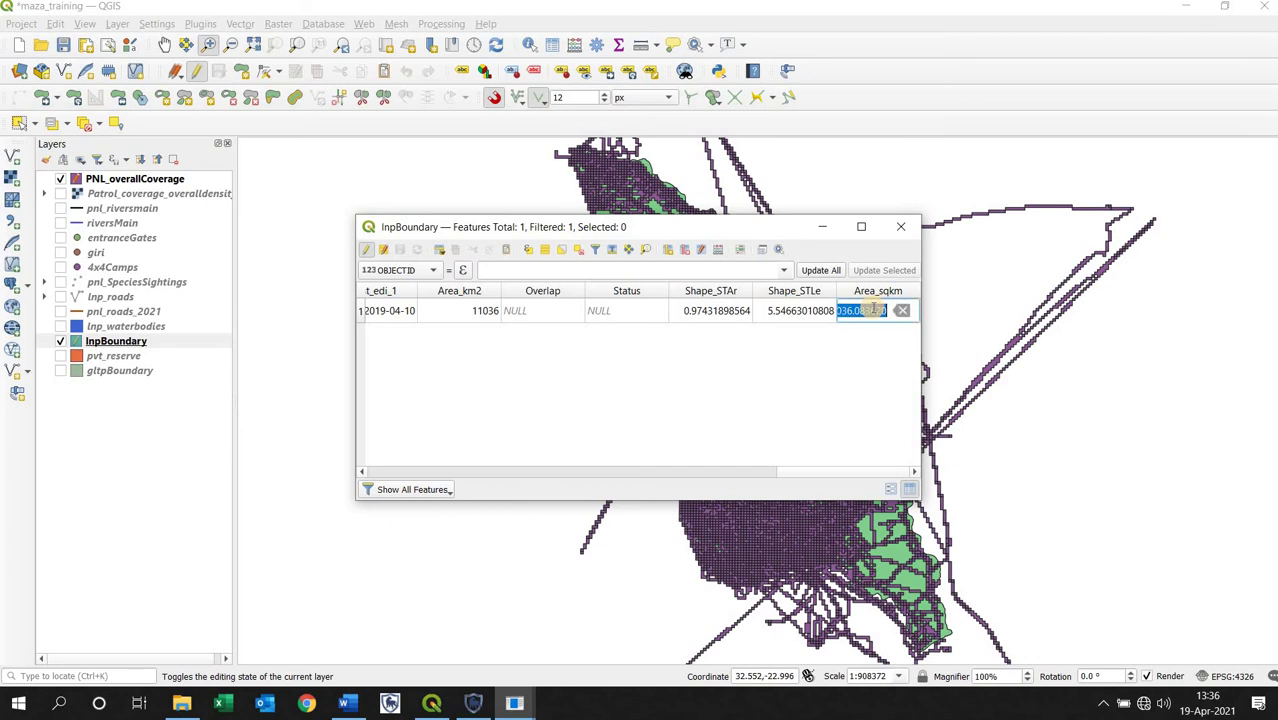
{"action": "left_click", "coordinate": [365, 251]}
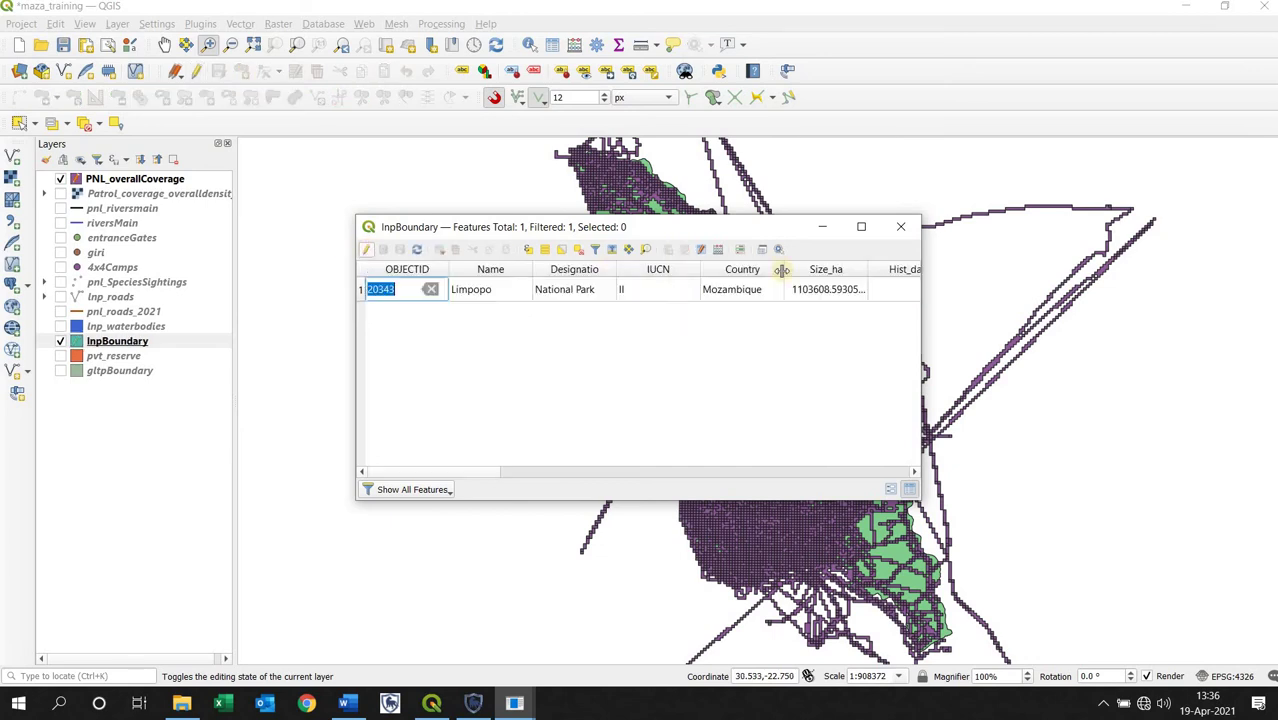
{"action": "left_click", "coordinate": [903, 229]}
Calculate Area_sqkm as $area for all 7428 PNL_overallCoverage polygons, about 1.0003 each.
{"action": "right_click", "coordinate": [157, 181]}
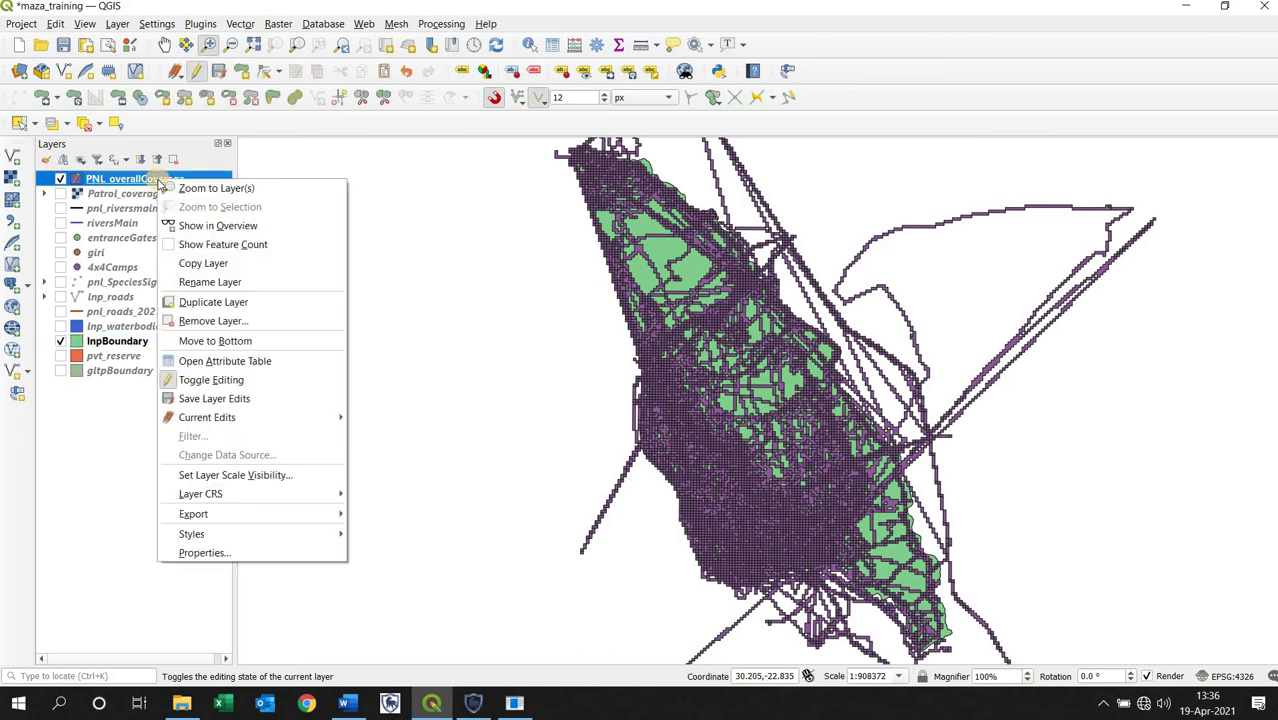
{"action": "left_click", "coordinate": [265, 361]}
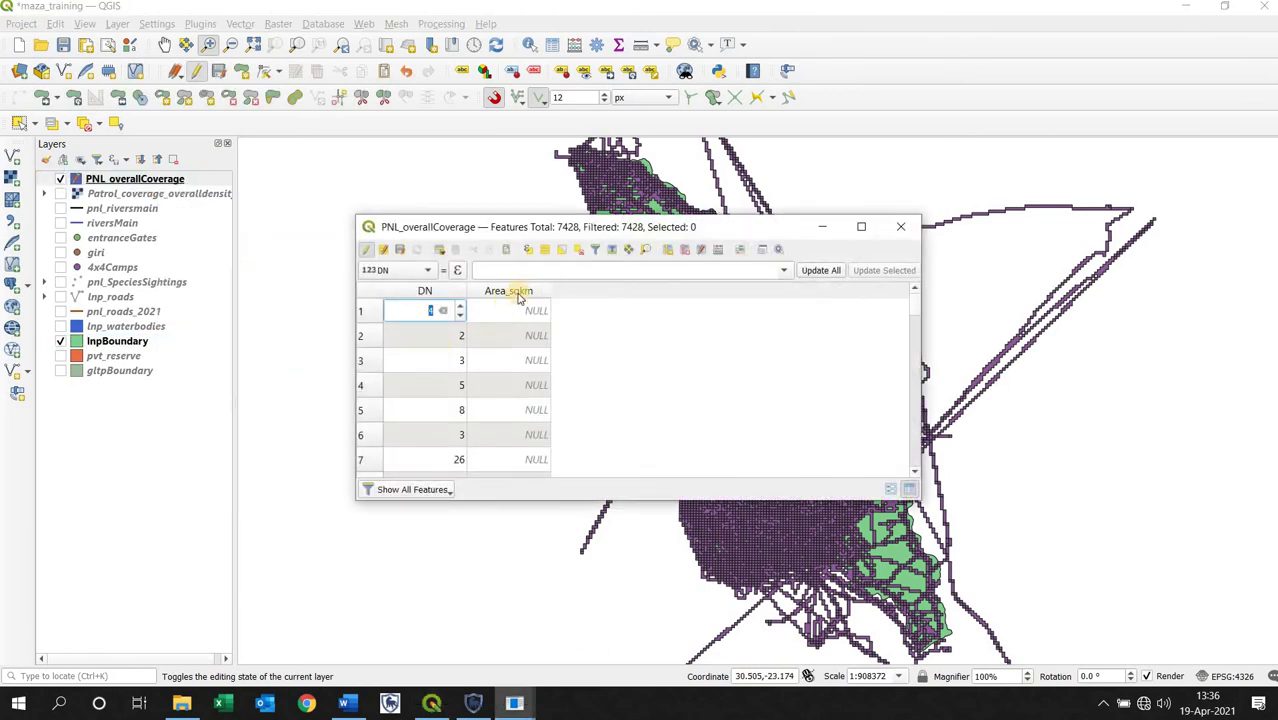
{"action": "left_click", "coordinate": [719, 250]}
{"action": "left_click", "coordinate": [573, 140]}
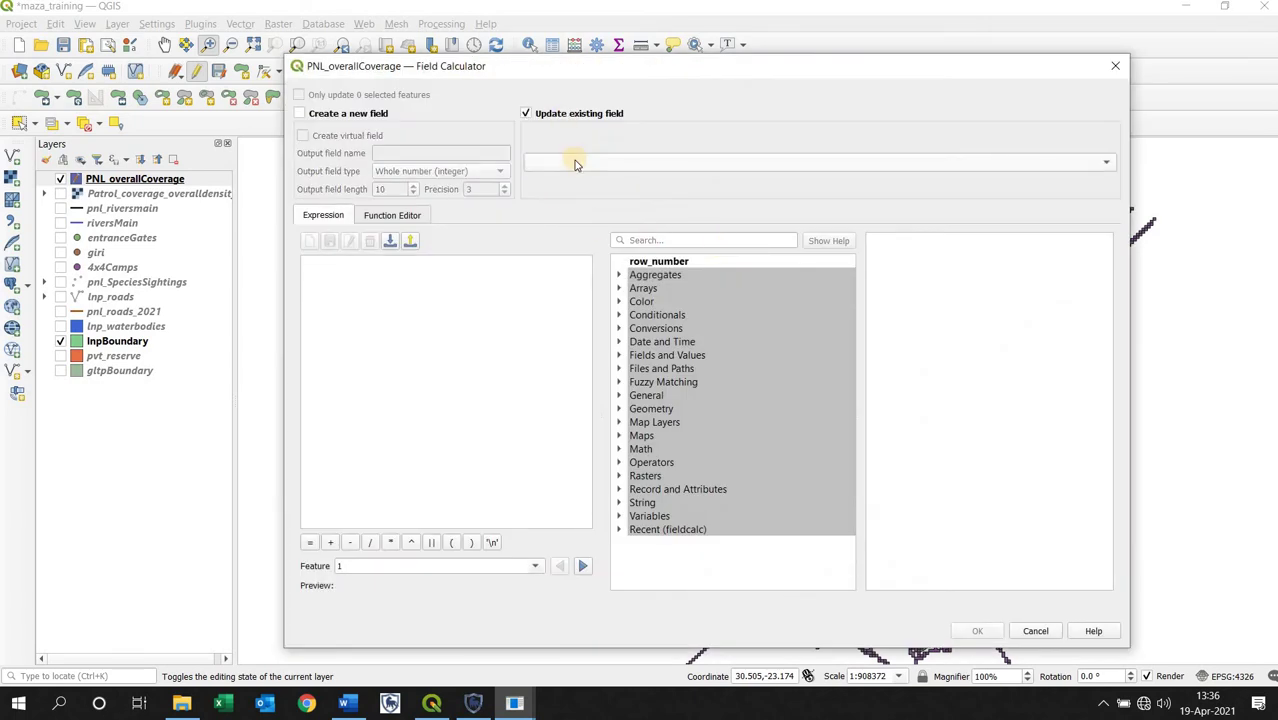
{"action": "left_click", "coordinate": [573, 162]}
{"action": "left_click", "coordinate": [575, 178]}
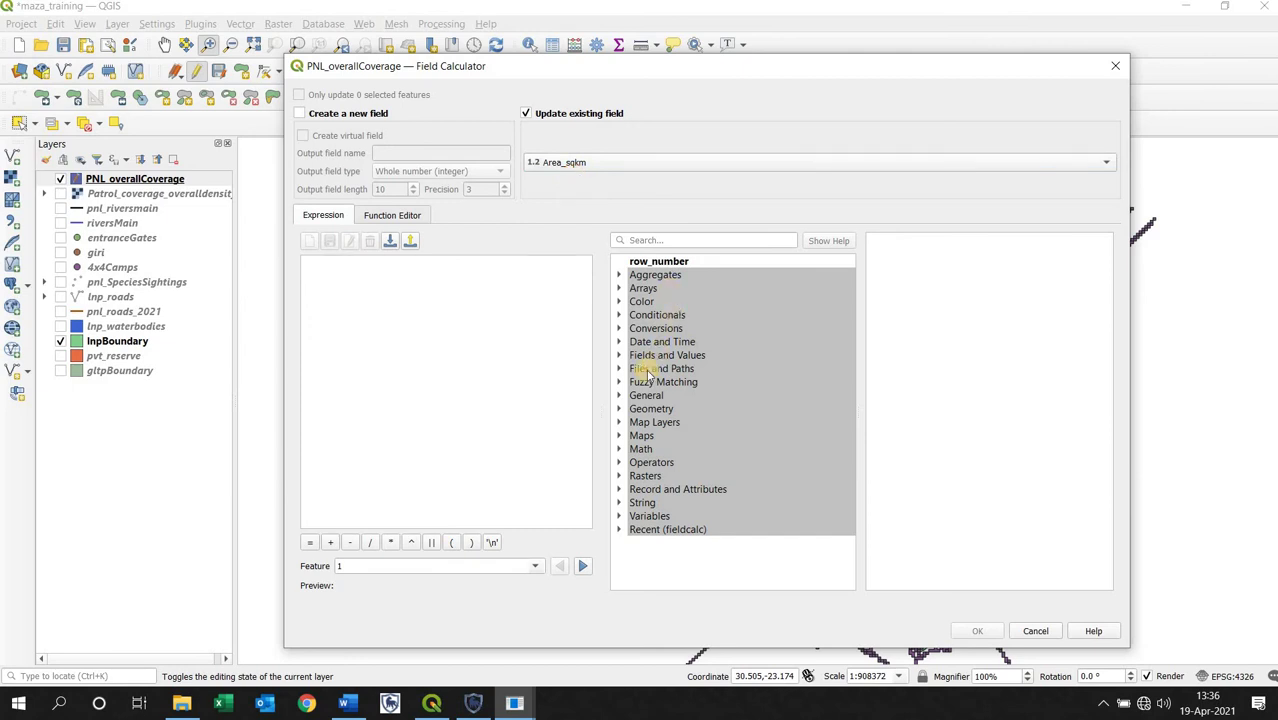
{"action": "left_click", "coordinate": [619, 409]}
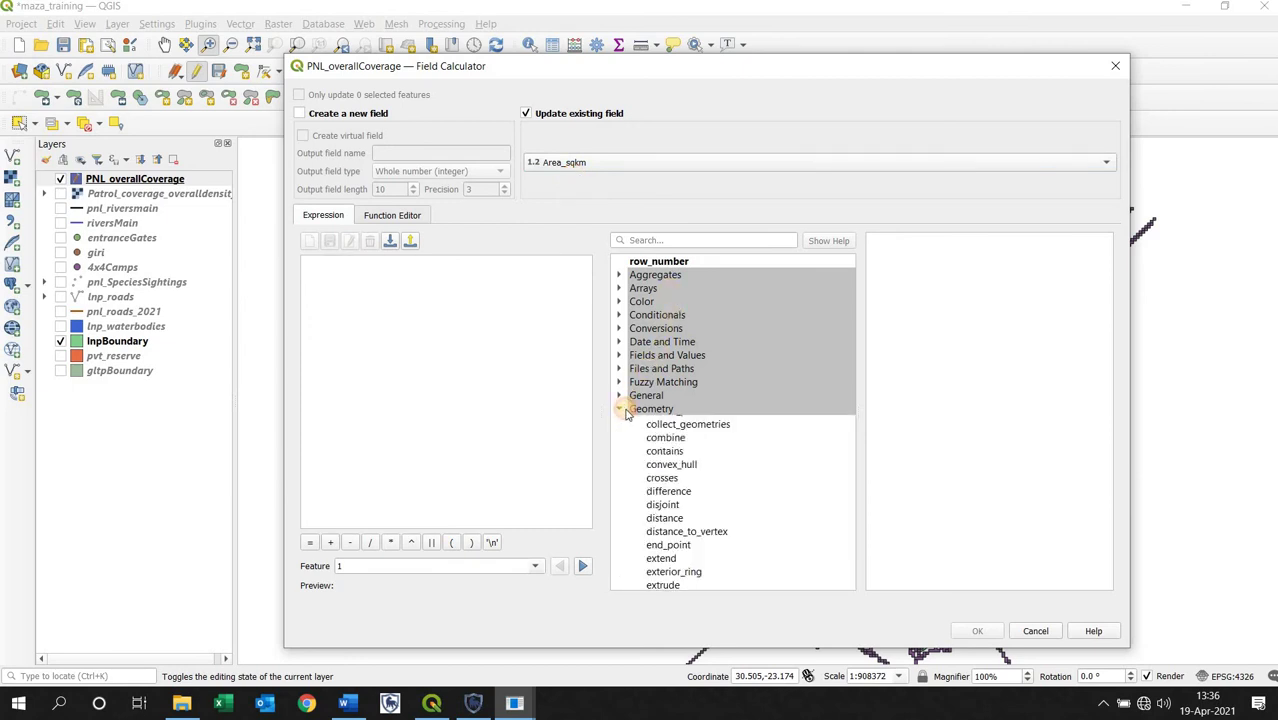
{"action": "double_click", "coordinate": [657, 436]}
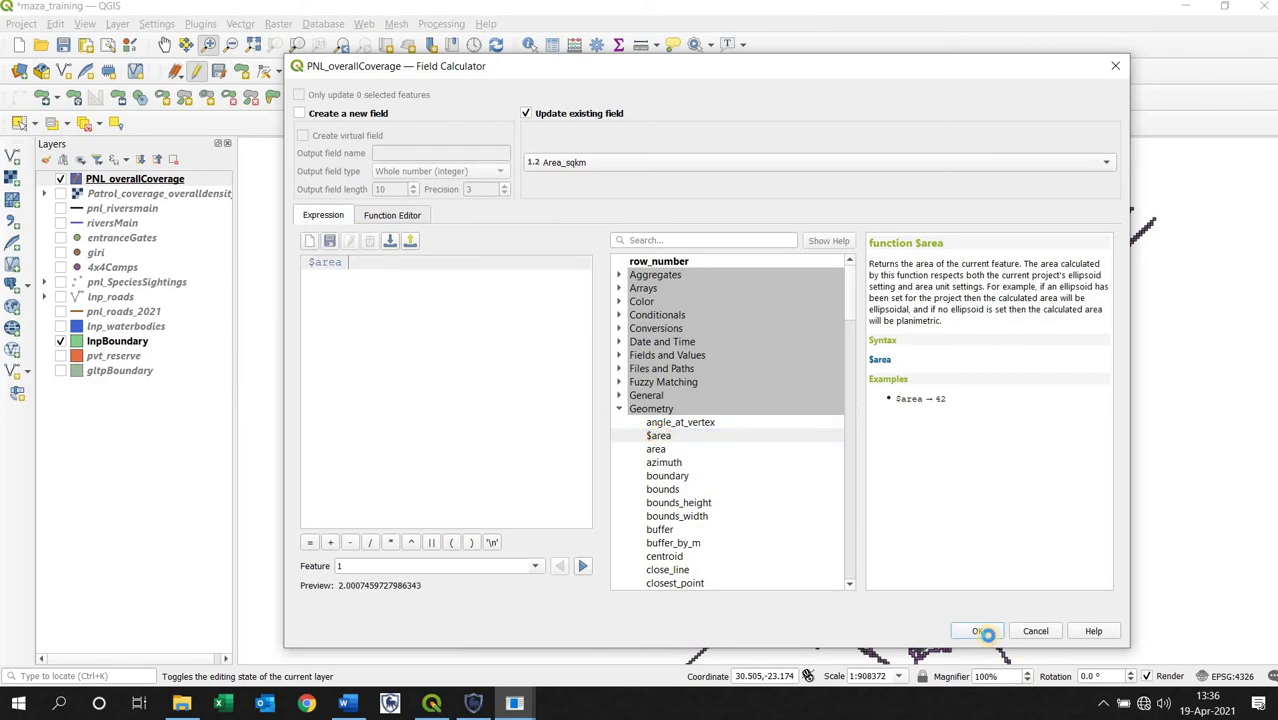
{"action": "left_click", "coordinate": [984, 632]}
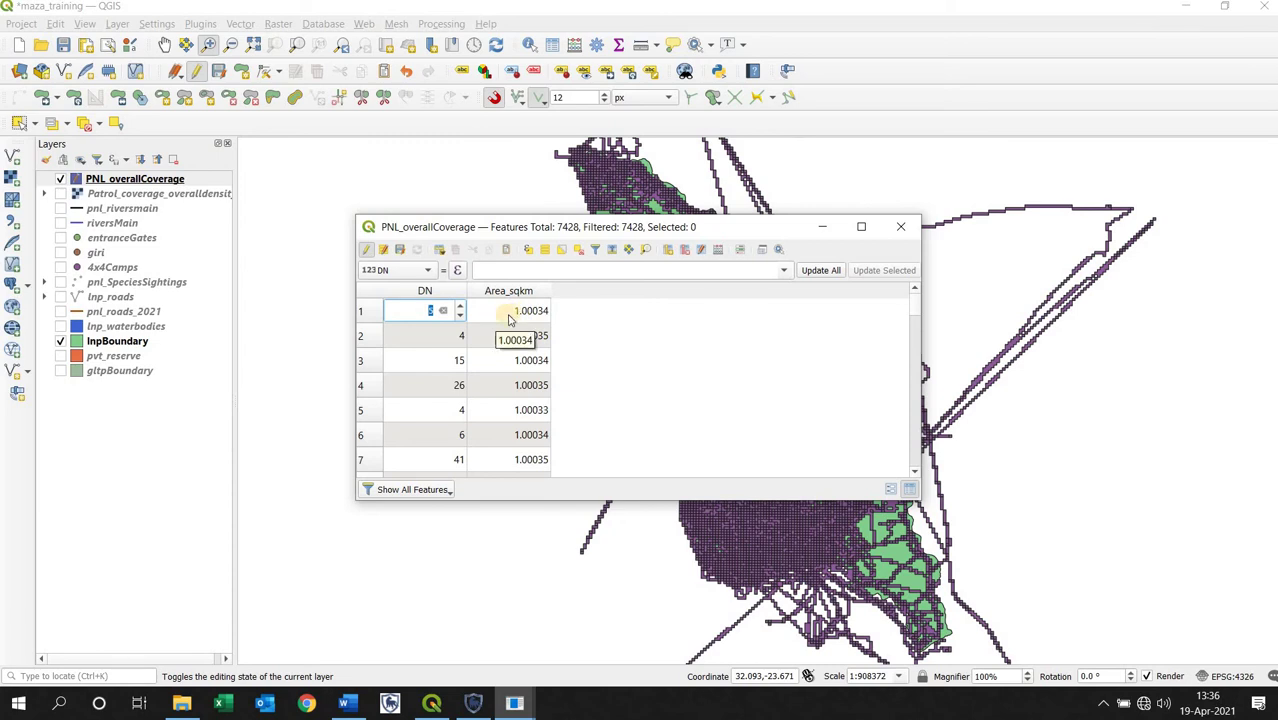
Add a new decimal-number (real) field named Total_Sqkm to PNL_overallCoverage.
{"action": "left_click", "coordinate": [668, 249]}
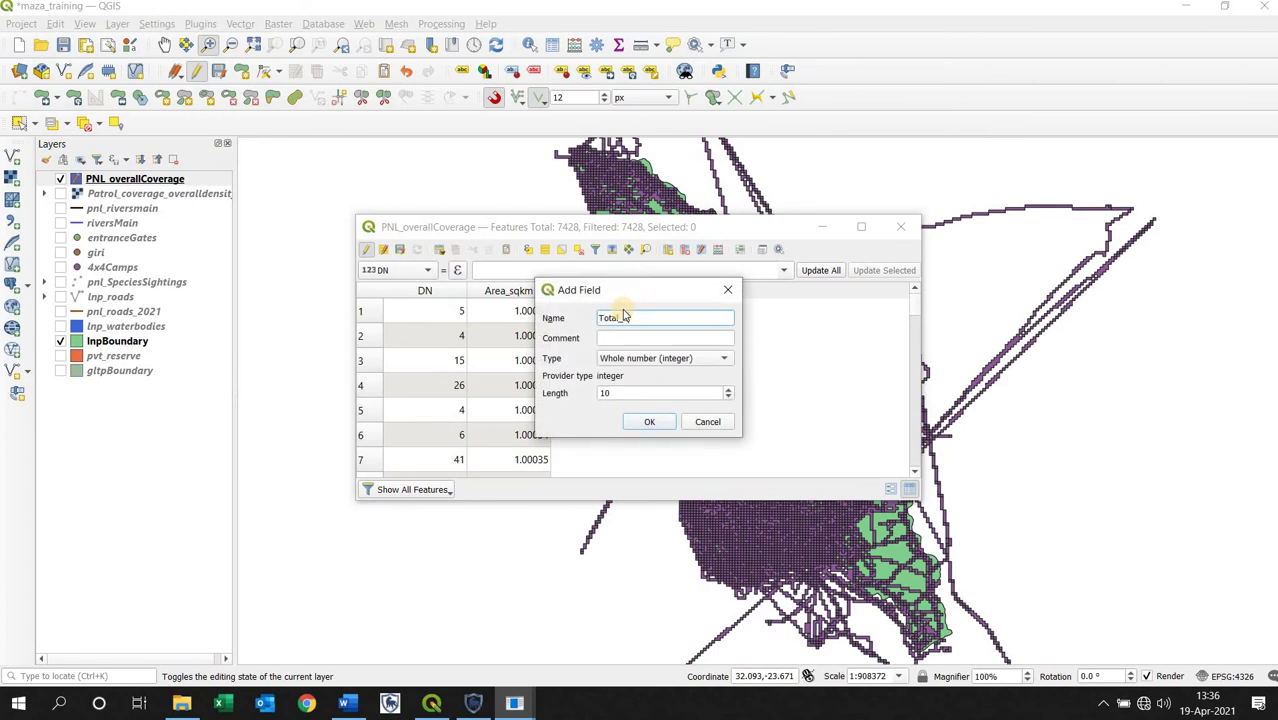
{"action": "left_click", "coordinate": [617, 361]}
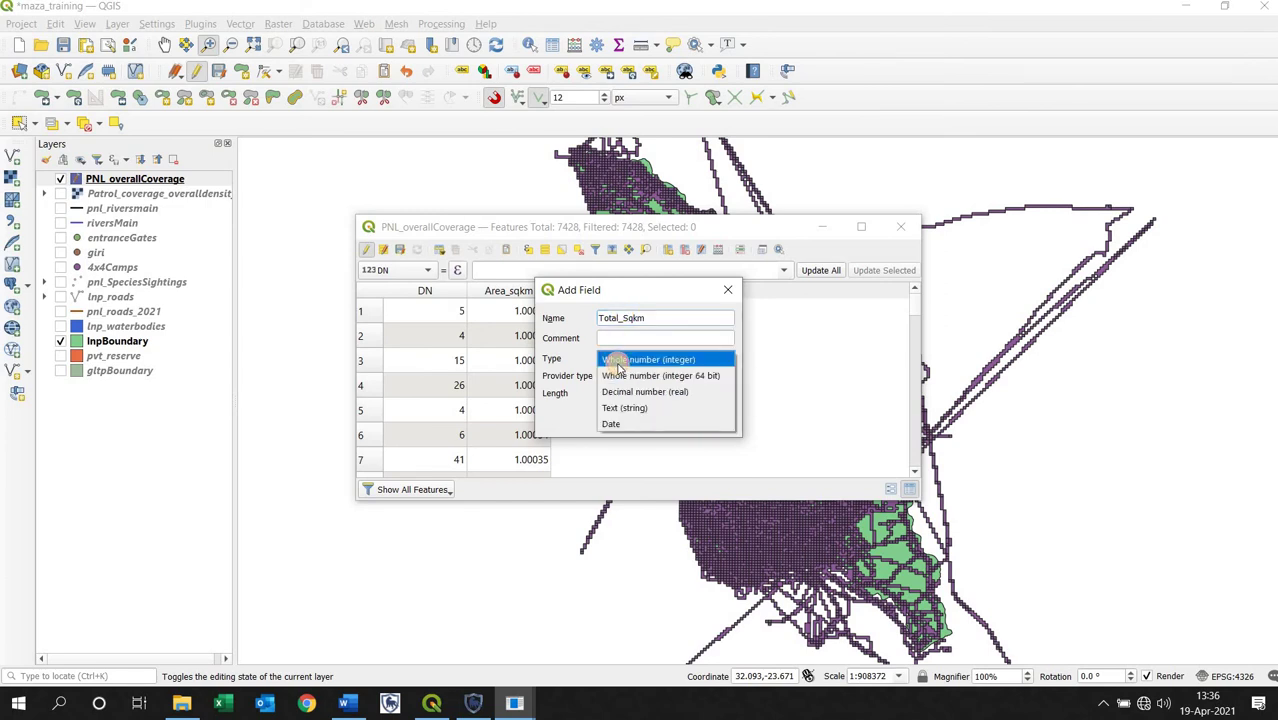
{"action": "left_click", "coordinate": [617, 392]}
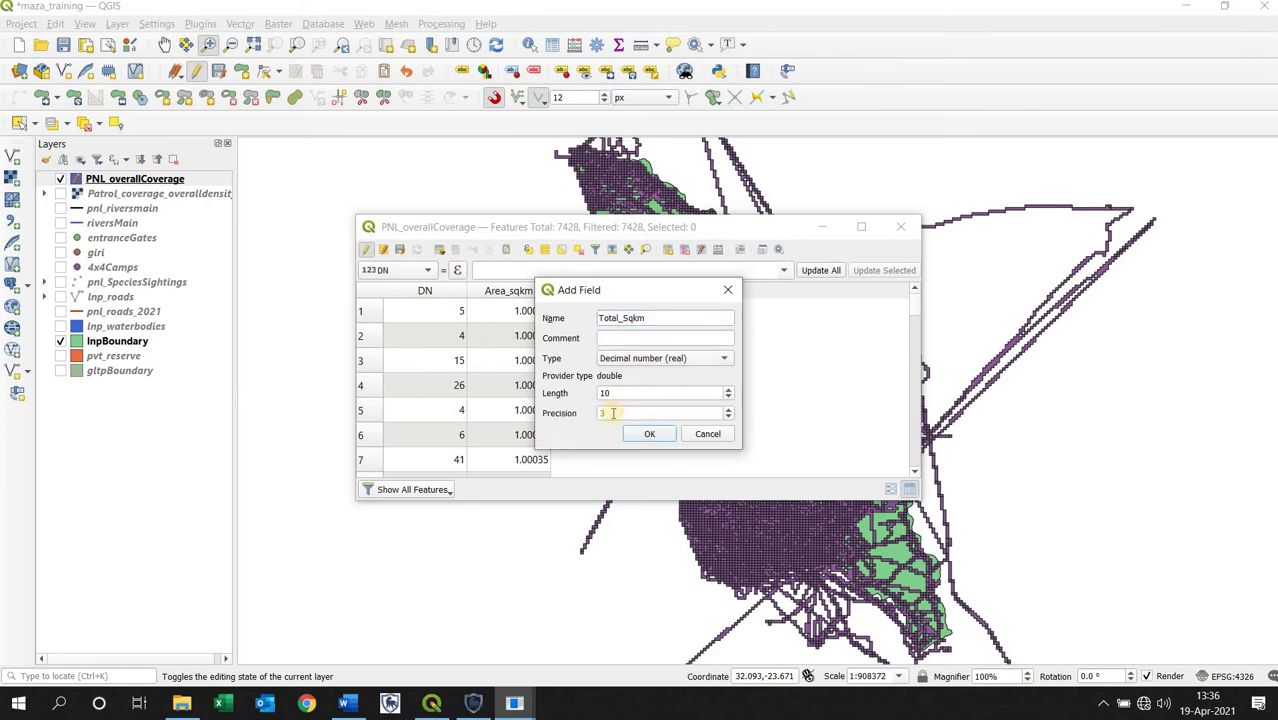
{"action": "left_click_drag", "start_coordinate": [610, 413], "coordinate": [574, 422]}
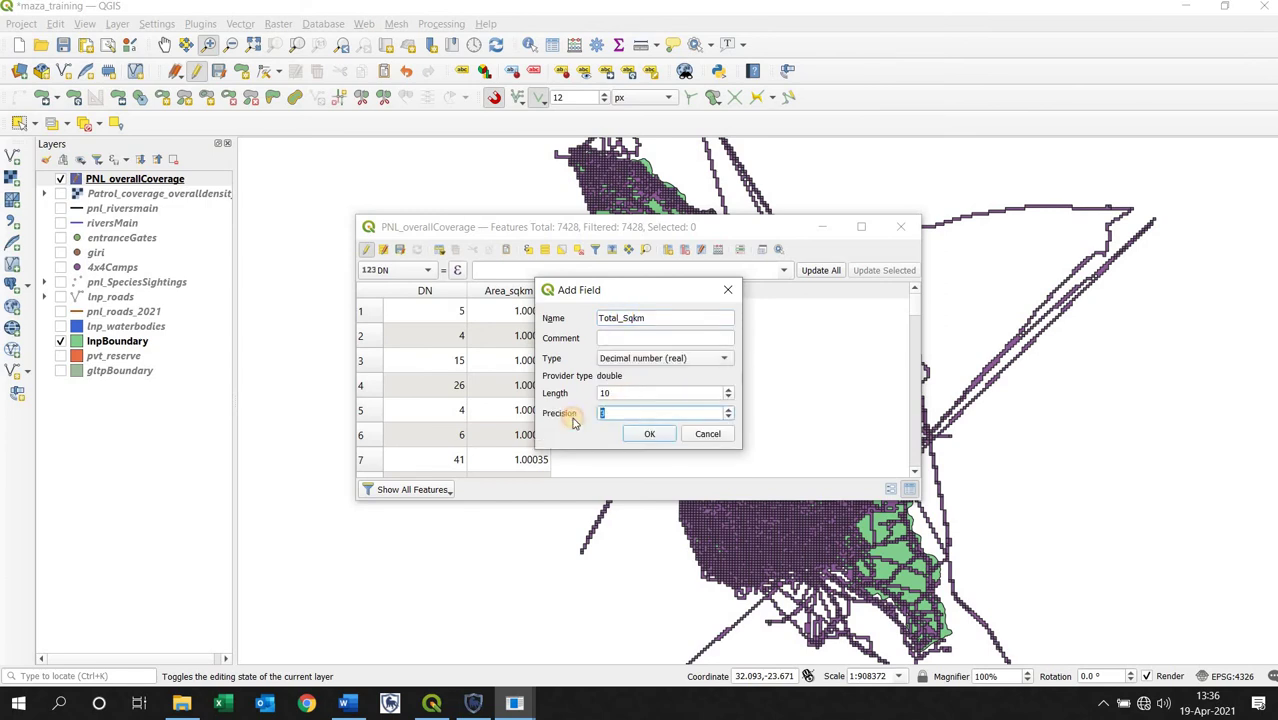
{"action": "left_click", "coordinate": [646, 434]}
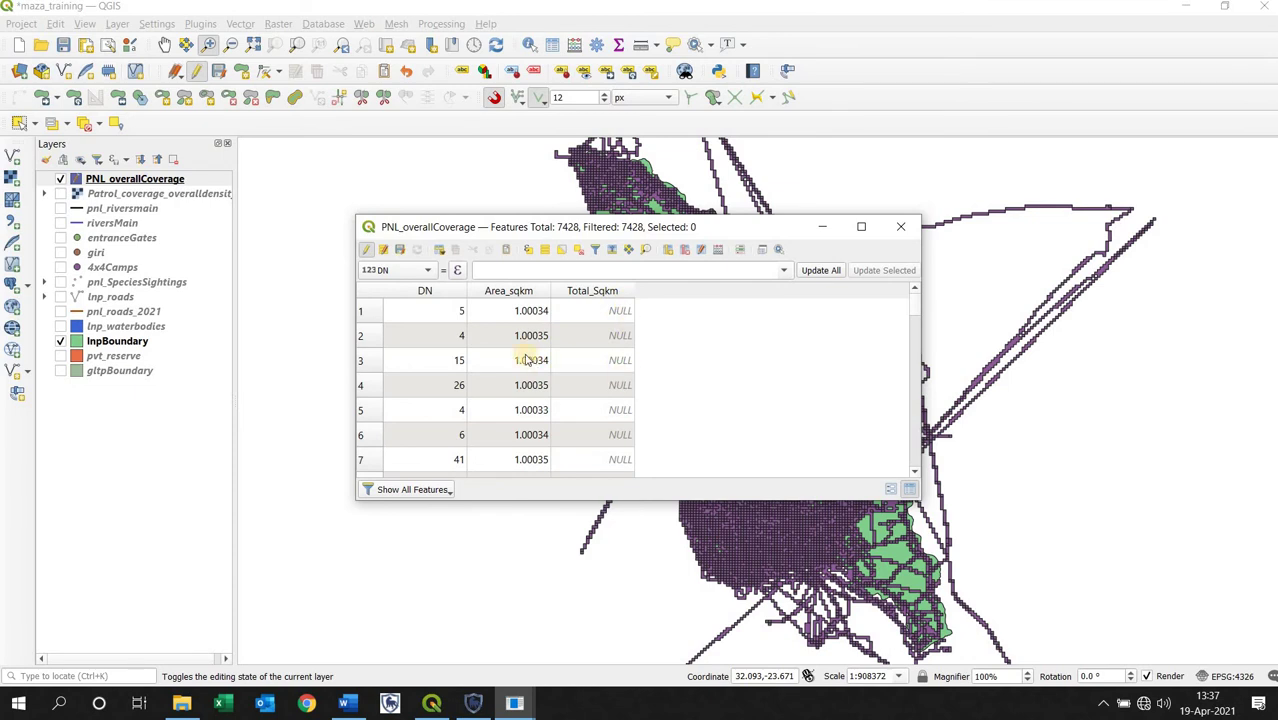
Fill Total_Sqkm with sum("Area_sqkm") in the Field Calculator, giving 11012.55697.
{"action": "left_click", "coordinate": [720, 252]}
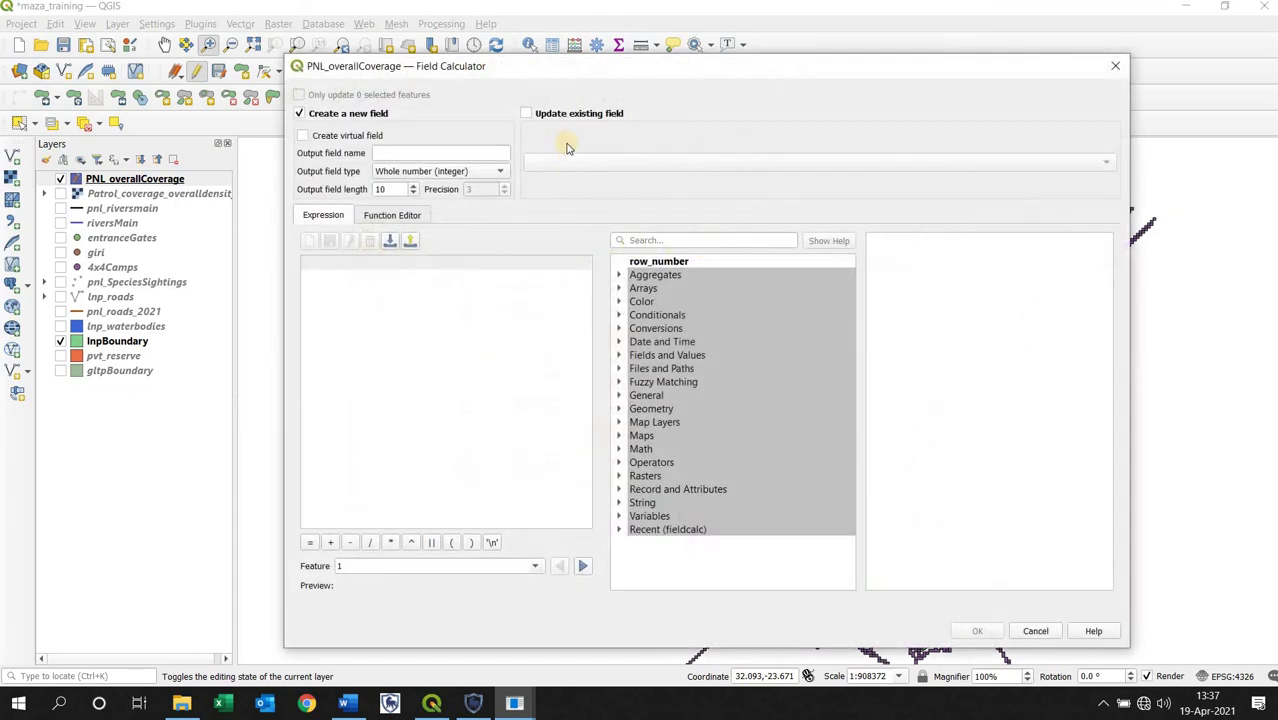
{"action": "left_click", "coordinate": [553, 113]}
{"action": "left_click", "coordinate": [562, 160]}
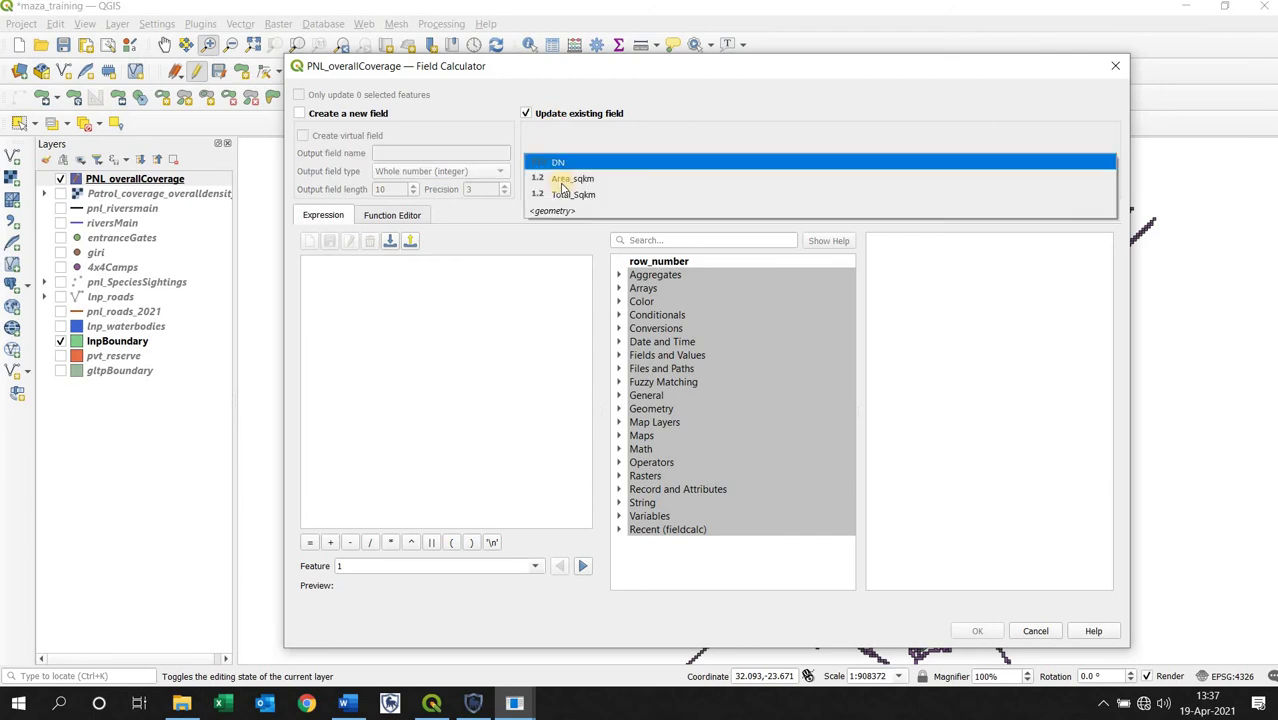
{"action": "left_click", "coordinate": [562, 192]}
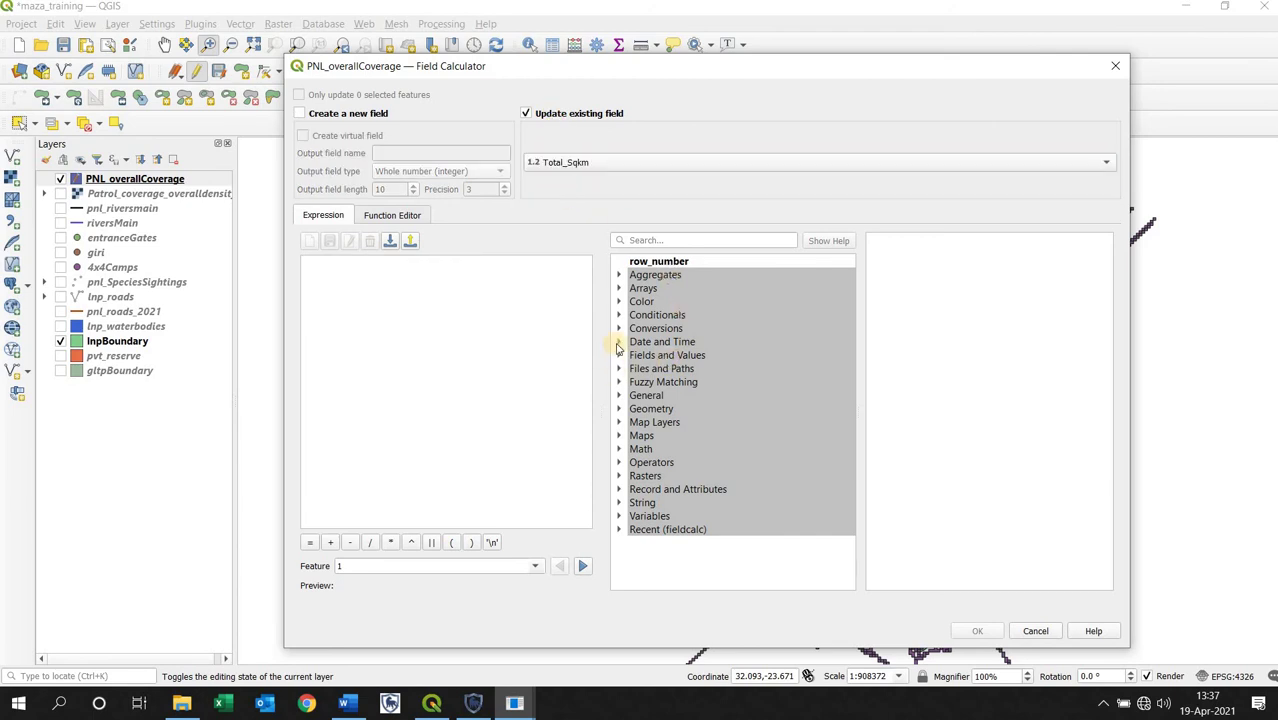
{"action": "left_click", "coordinate": [620, 275]}
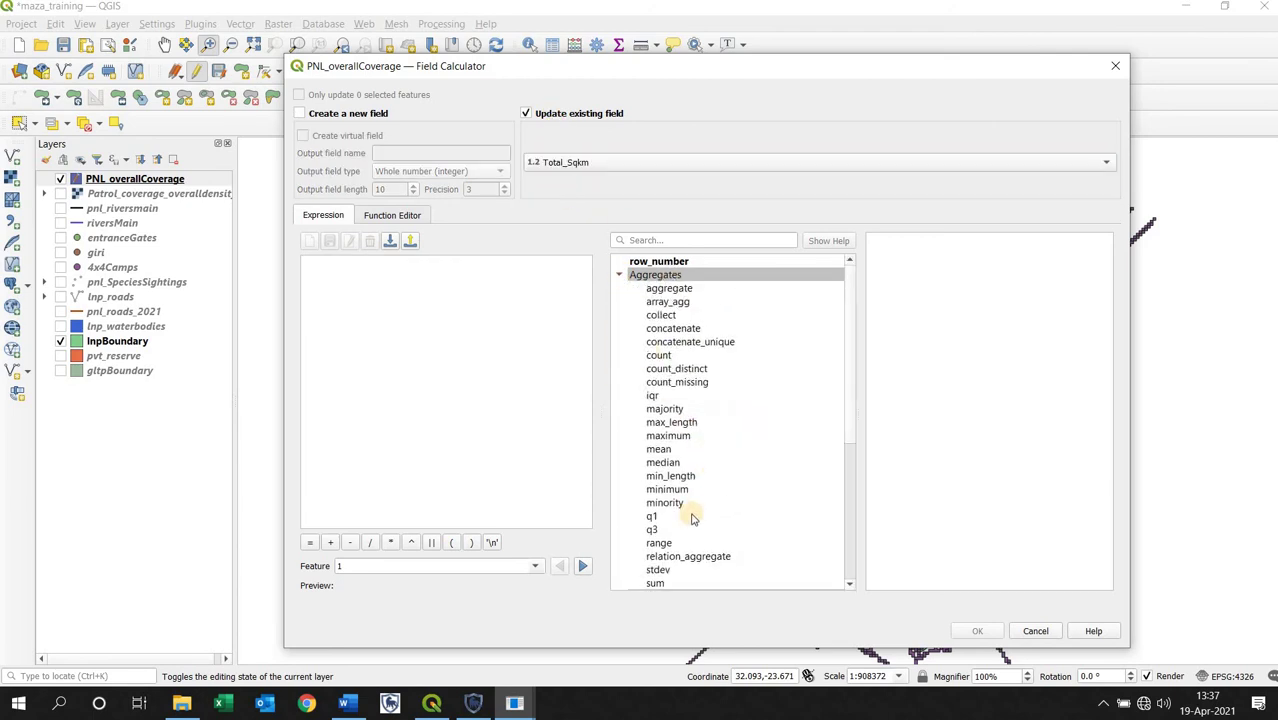
{"action": "double_click", "coordinate": [656, 583]}
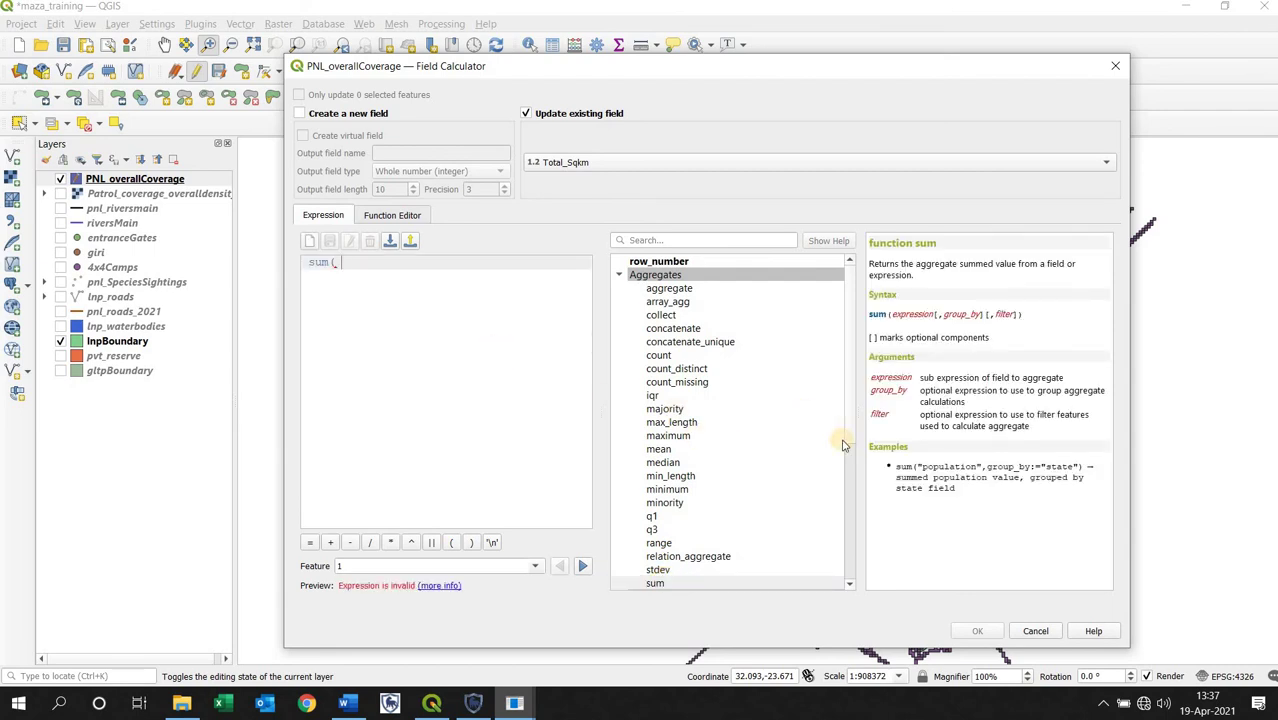
{"action": "scroll", "coordinate": [843, 445], "scroll_direction": "down", "scroll_amount": 4}
{"action": "scroll", "coordinate": [843, 445], "scroll_direction": "down", "scroll_amount": 1}
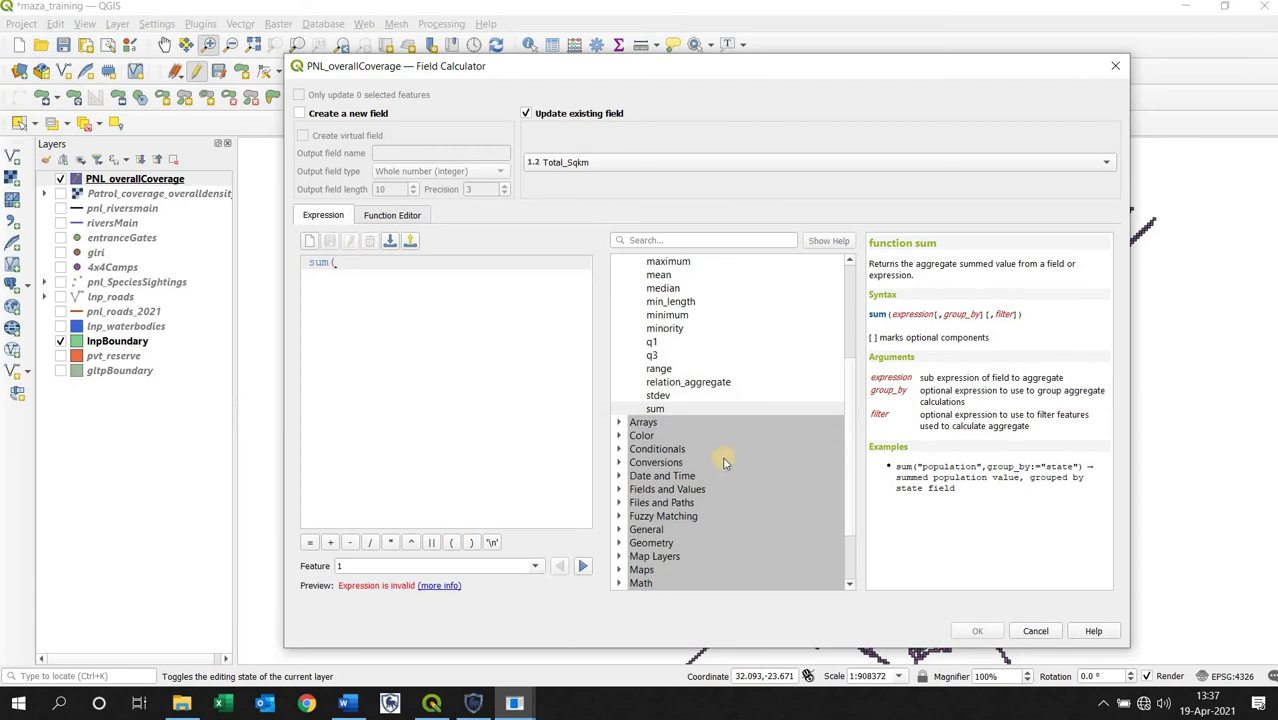
{"action": "left_click", "coordinate": [618, 489]}
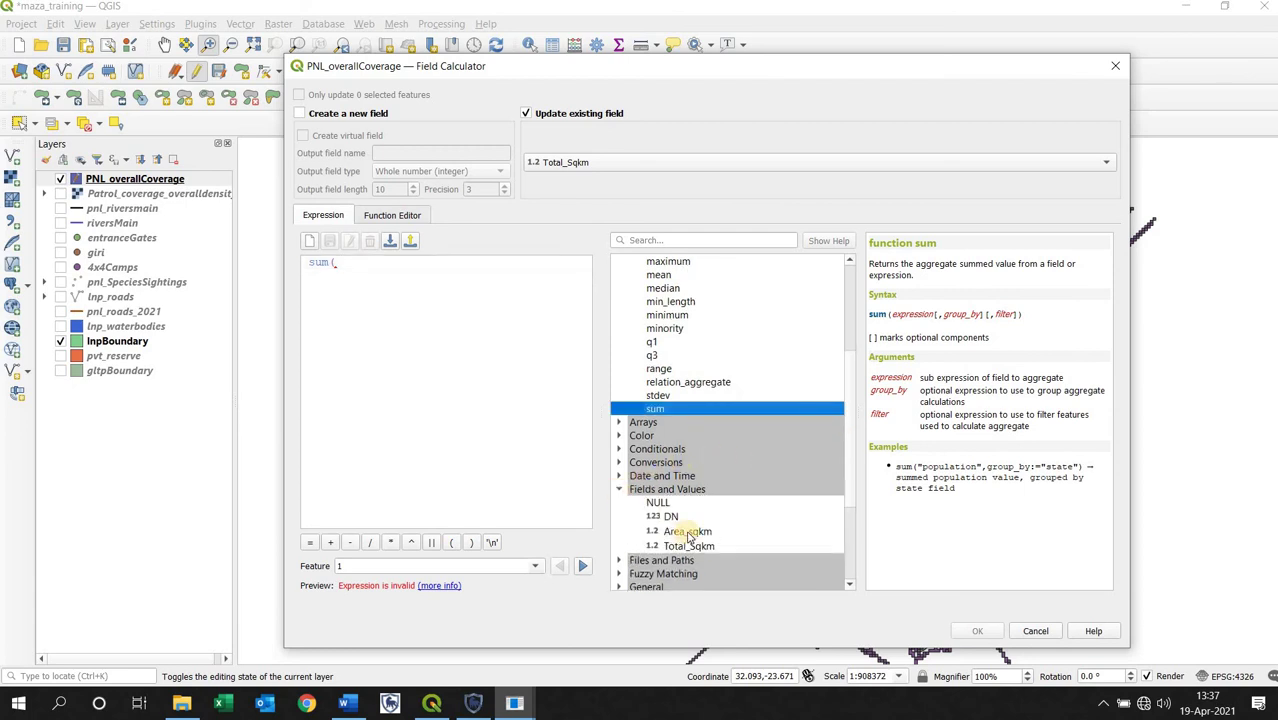
{"action": "double_click", "coordinate": [687, 532]}
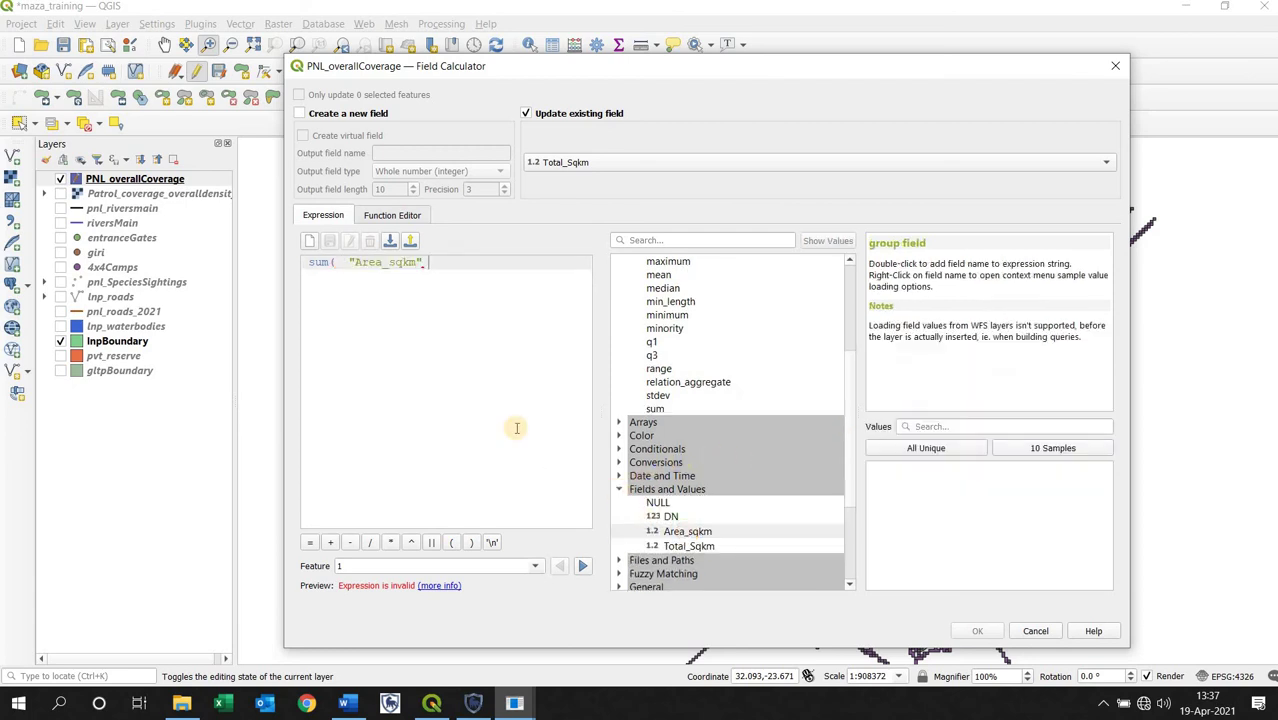
{"action": "type", "text": ")"}
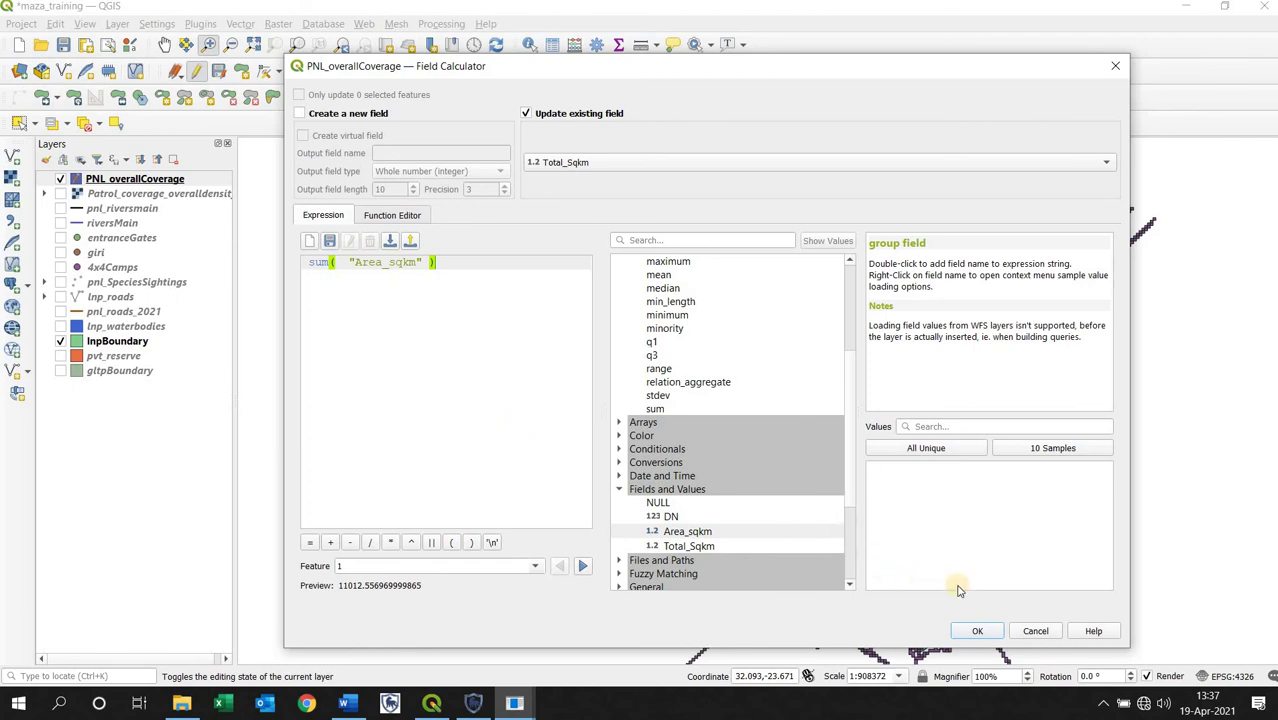
{"action": "left_click", "coordinate": [979, 630]}
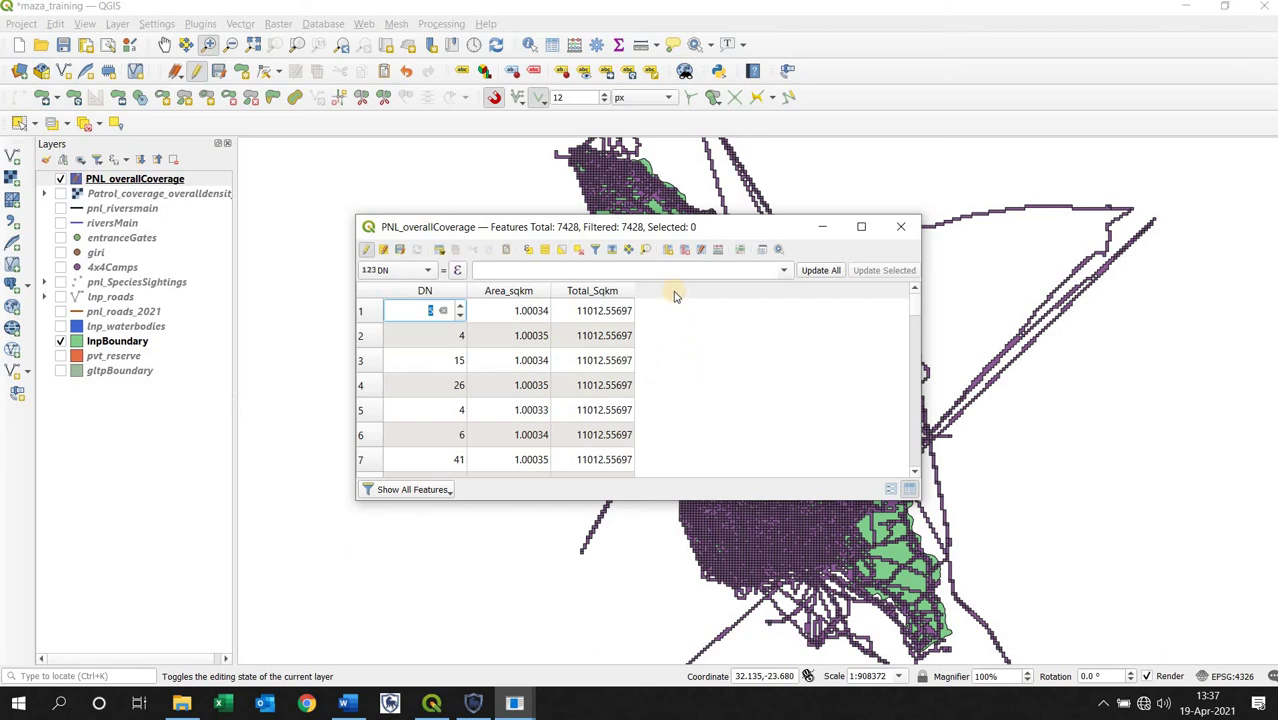
Add a decimal-number (real) field named Percentage with precision 3.
{"action": "left_click", "coordinate": [666, 250]}
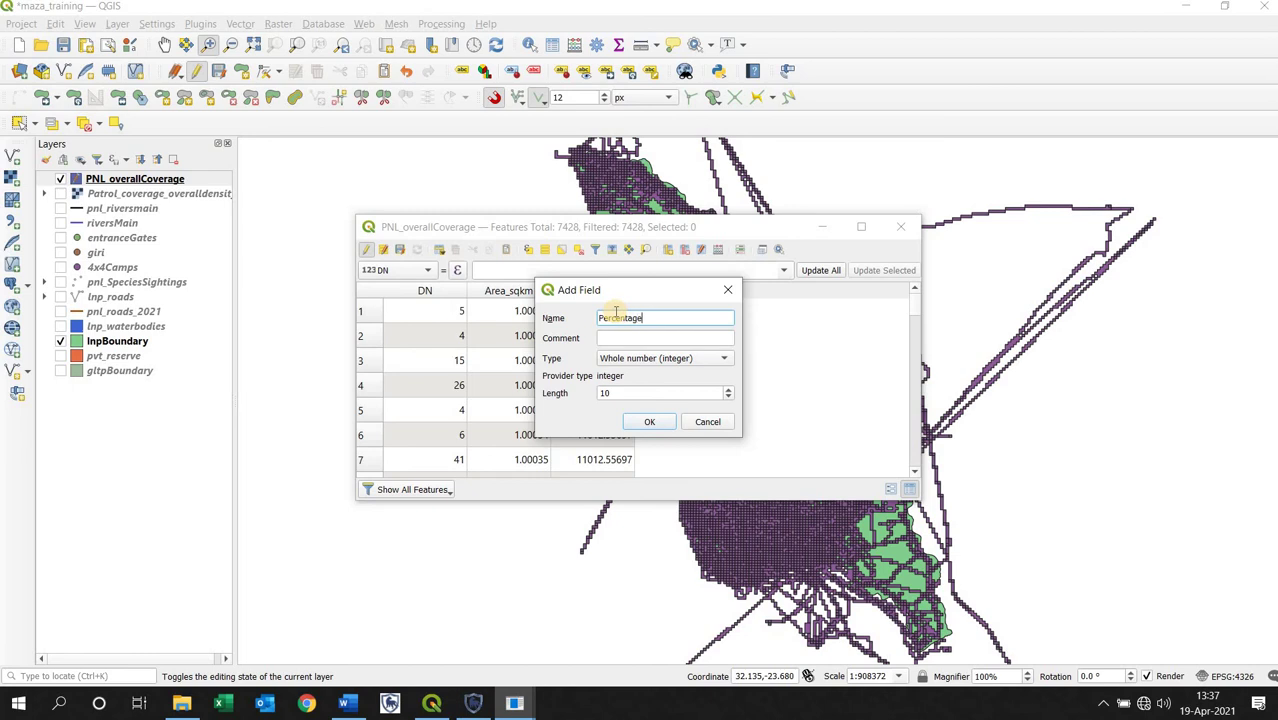
{"action": "left_click", "coordinate": [636, 358]}
{"action": "left_click", "coordinate": [643, 391]}
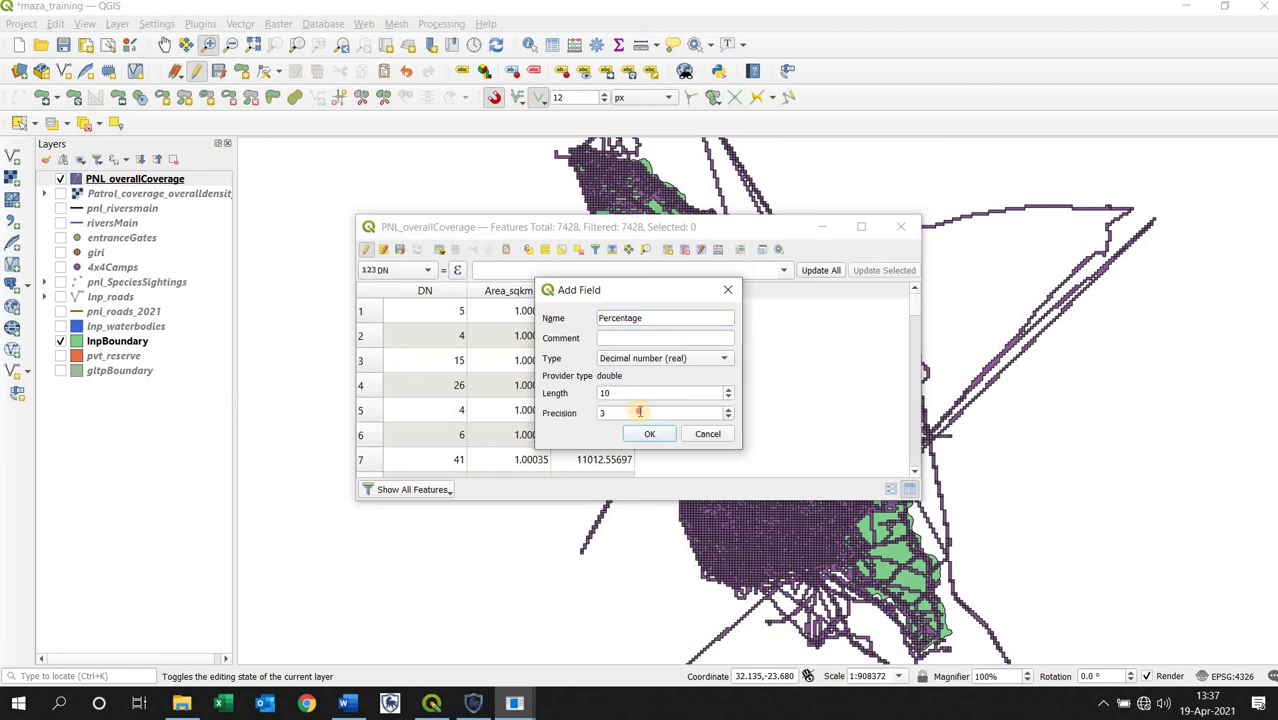
{"action": "left_click", "coordinate": [640, 412]}
{"action": "type", "text": "3"}
{"action": "left_click", "coordinate": [649, 434]}
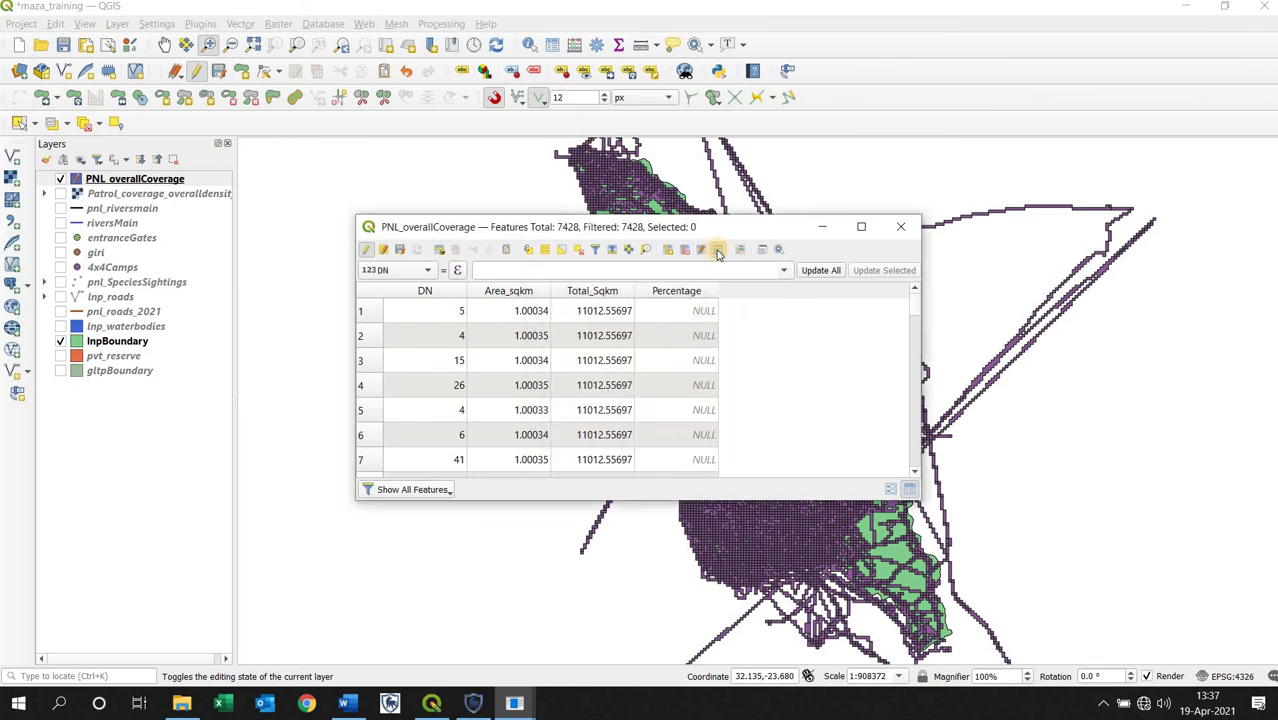
Fill Percentage with "Total_Sqkm" * 100 / 11036.083620, giving 99.7868 per row.
{"action": "left_click", "coordinate": [717, 251]}
{"action": "left_click", "coordinate": [526, 113]}
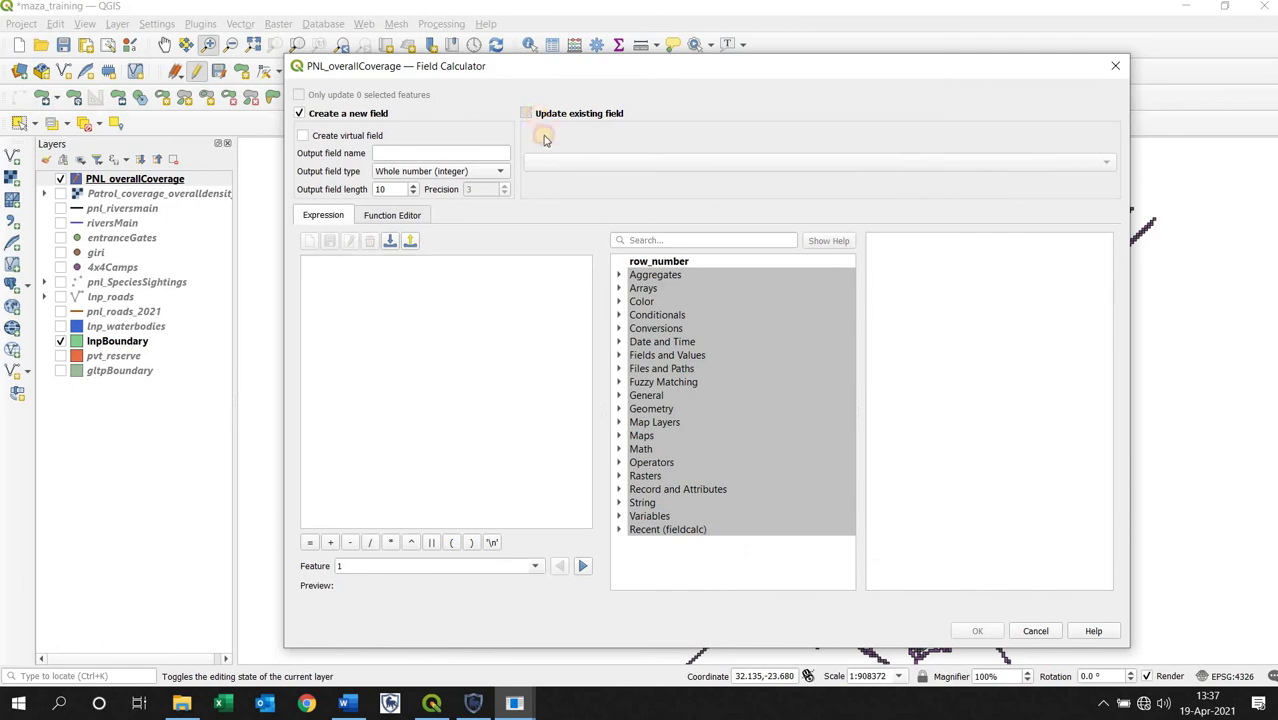
{"action": "left_click", "coordinate": [549, 162]}
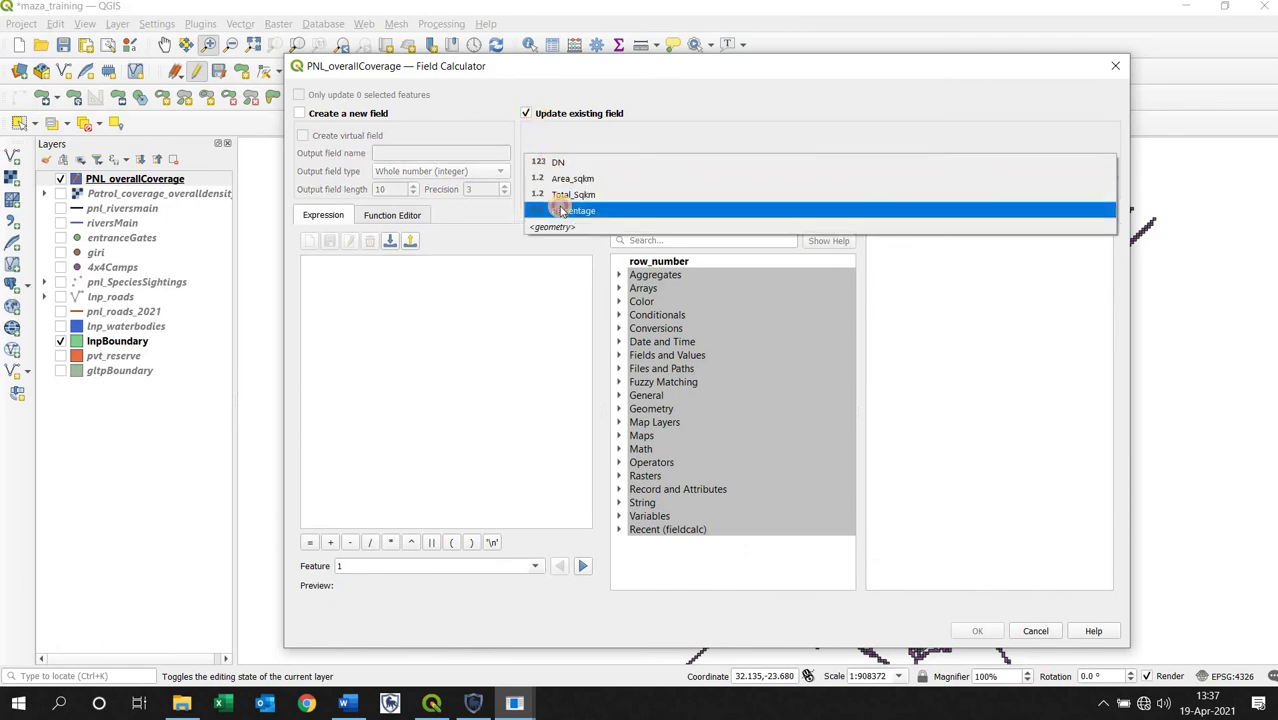
{"action": "left_click", "coordinate": [553, 207]}
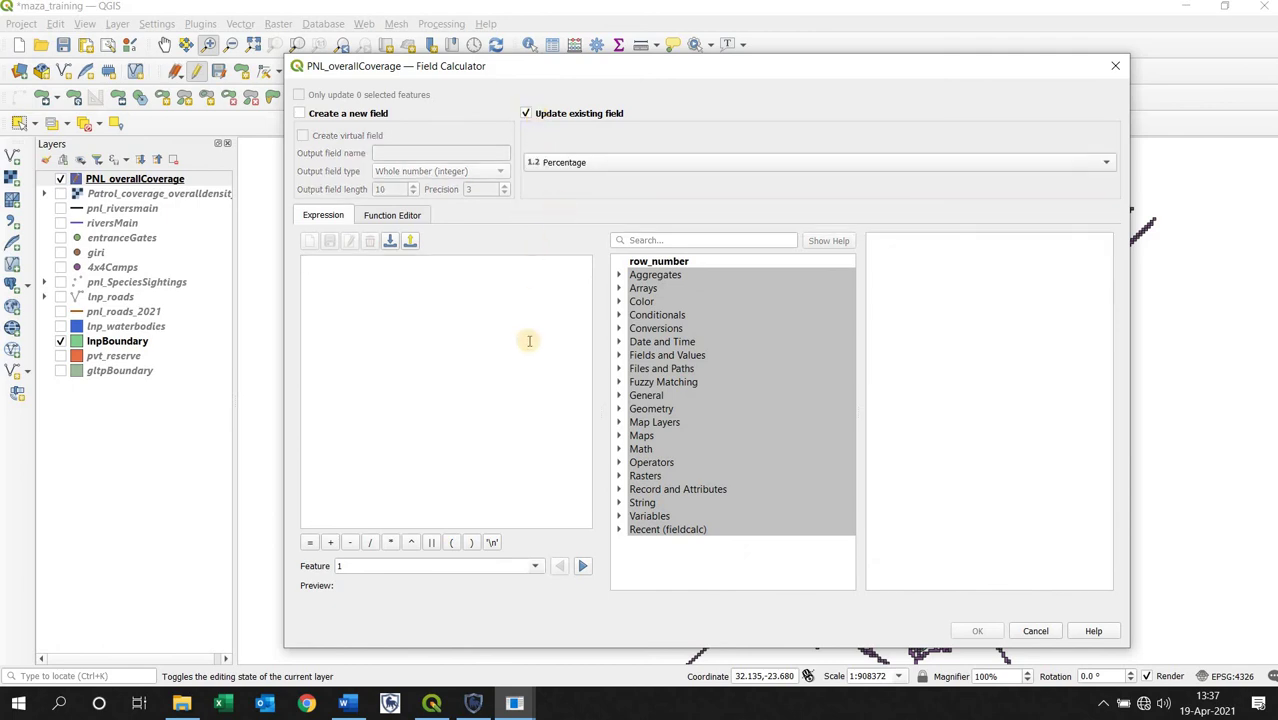
{"action": "left_click", "coordinate": [620, 356]}
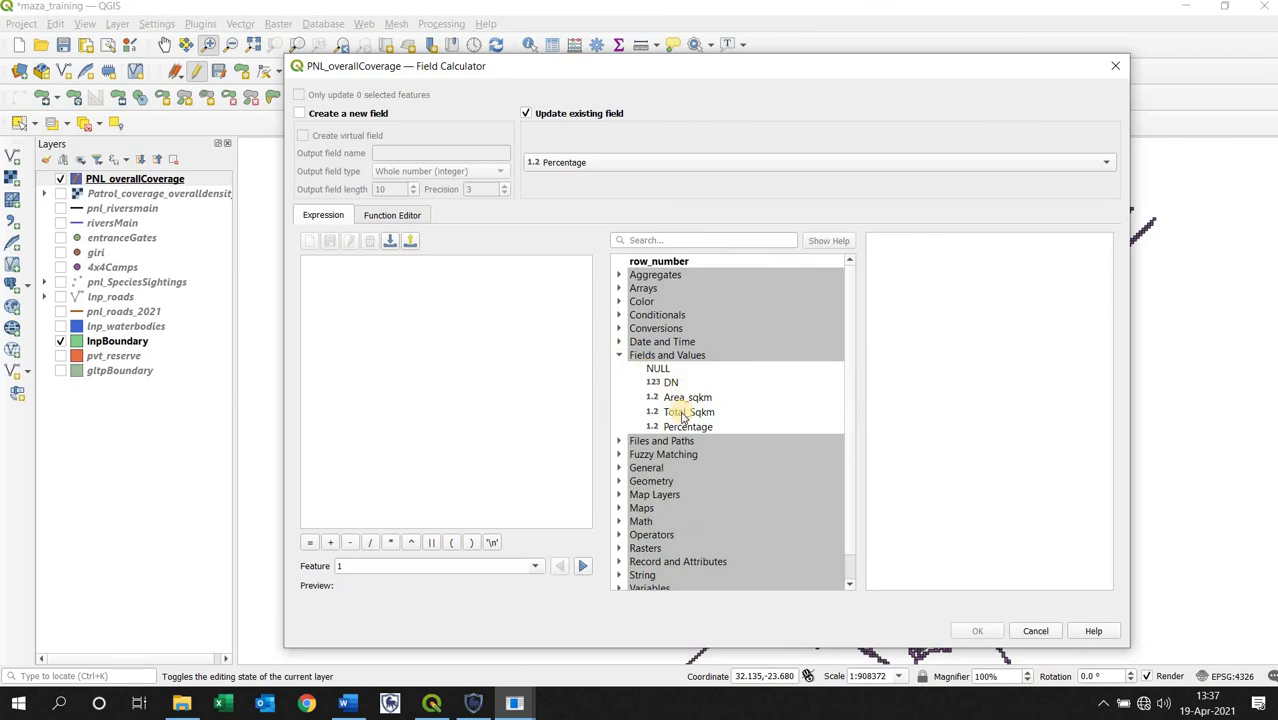
{"action": "double_click", "coordinate": [683, 412]}
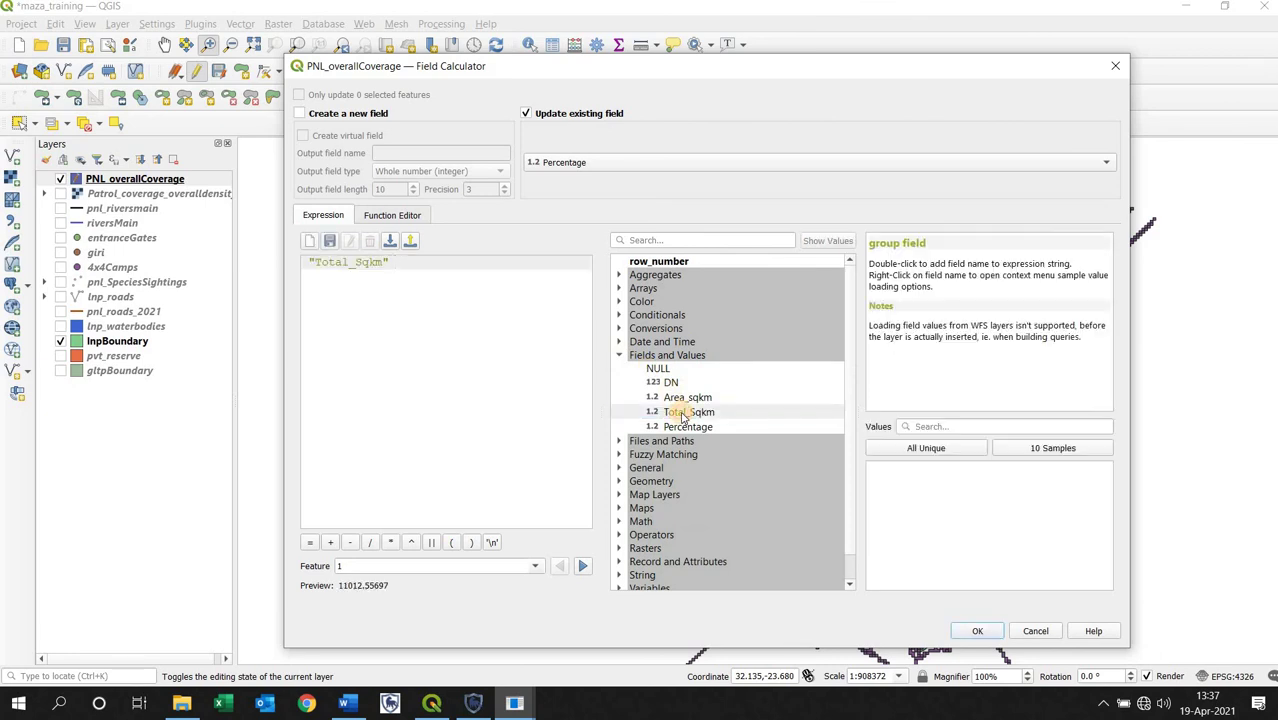
{"action": "type", "text": "* 100 /"}
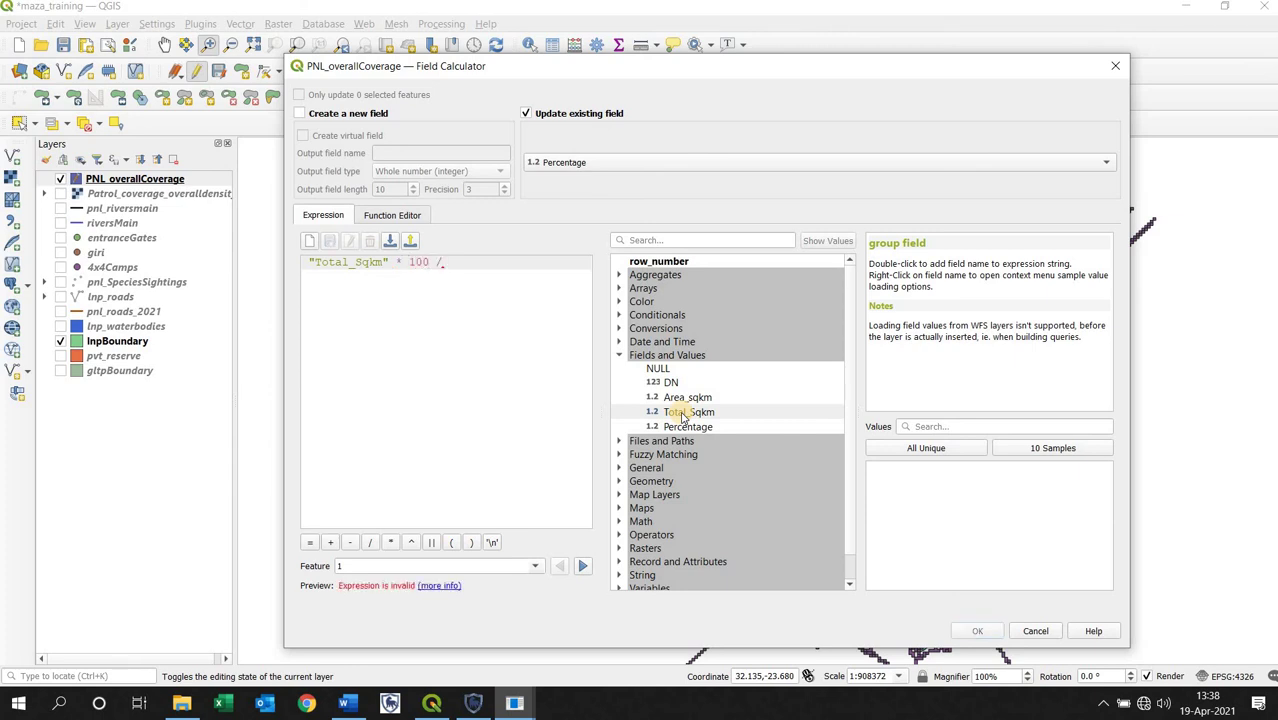
{"action": "type", "text": "11036.083620"}
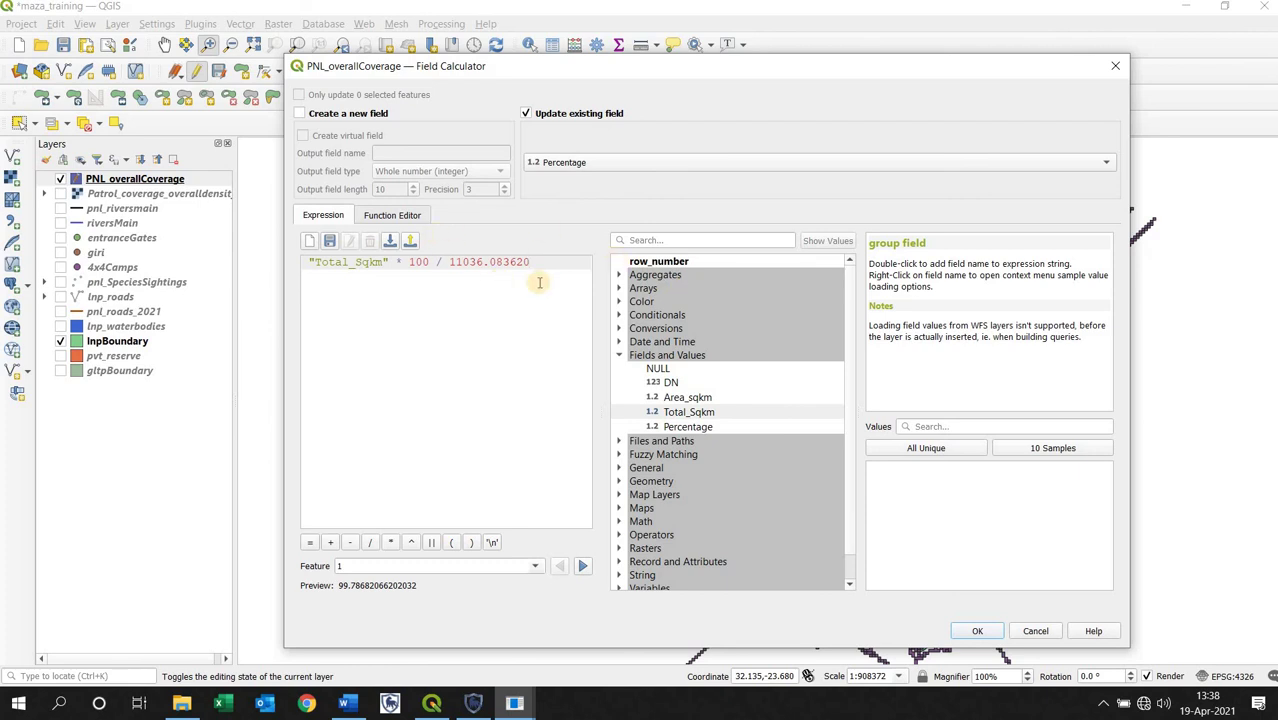
{"action": "left_click_drag", "start_coordinate": [535, 260], "coordinate": [447, 262]}
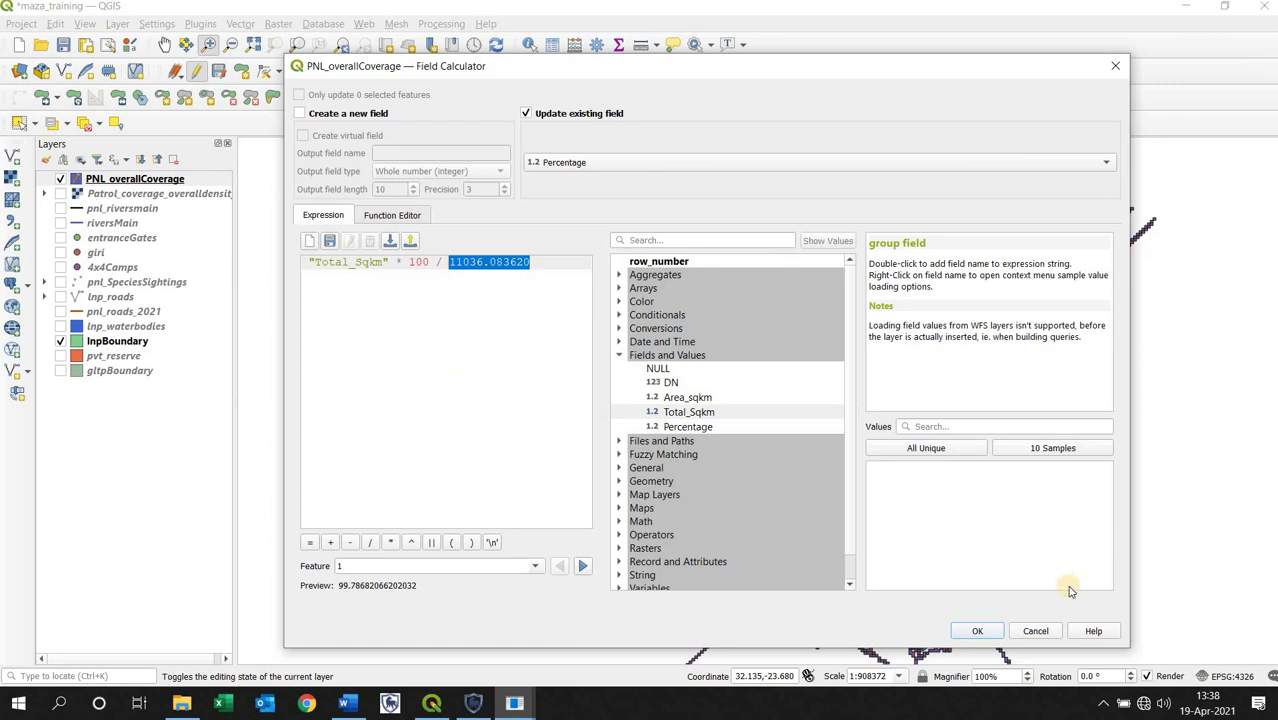
{"action": "left_click", "coordinate": [995, 627]}
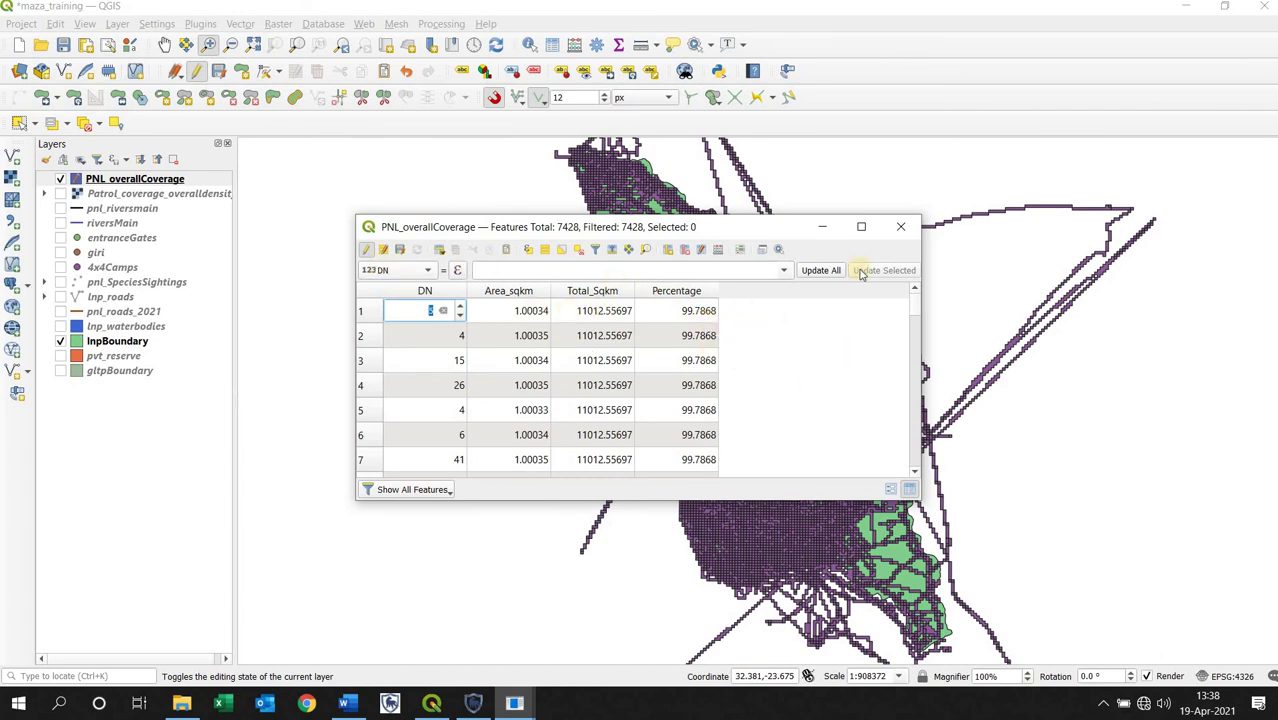
Stop editing and save the Percentage edits to PNL_overallCoverage.
{"action": "left_click_drag", "start_coordinate": [708, 222], "coordinate": [793, 226]}
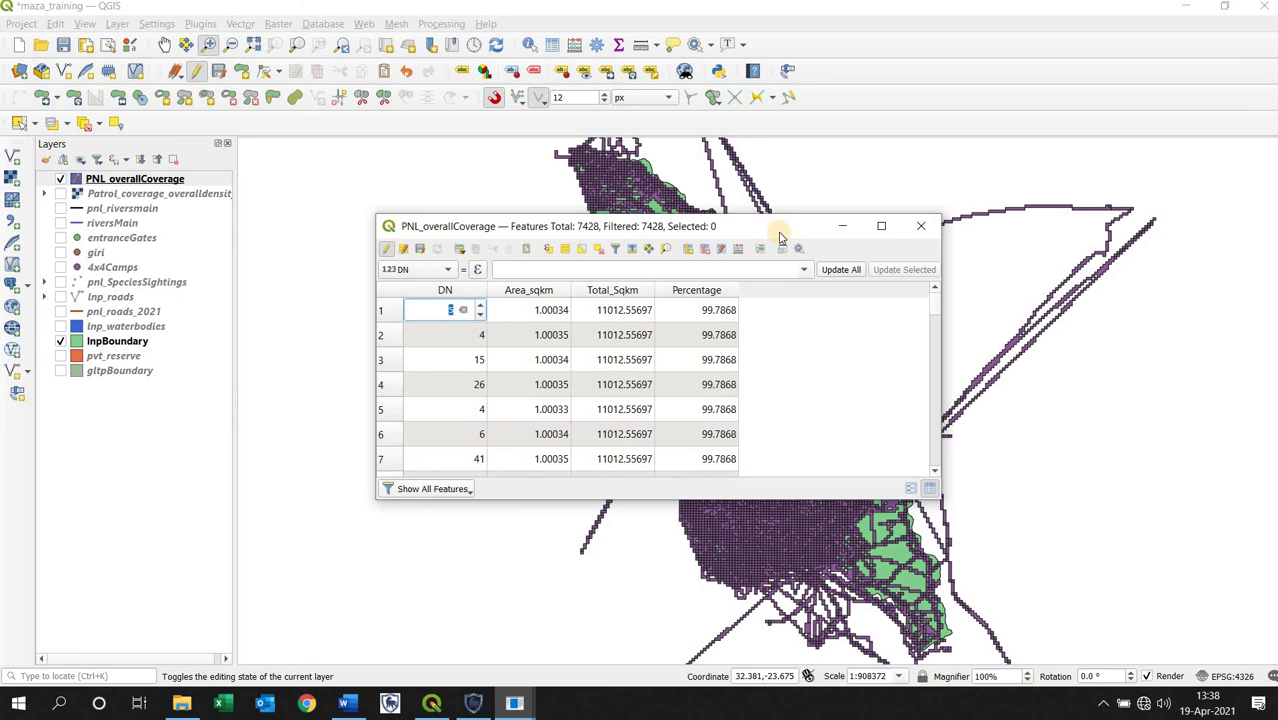
{"action": "left_click", "coordinate": [388, 249]}
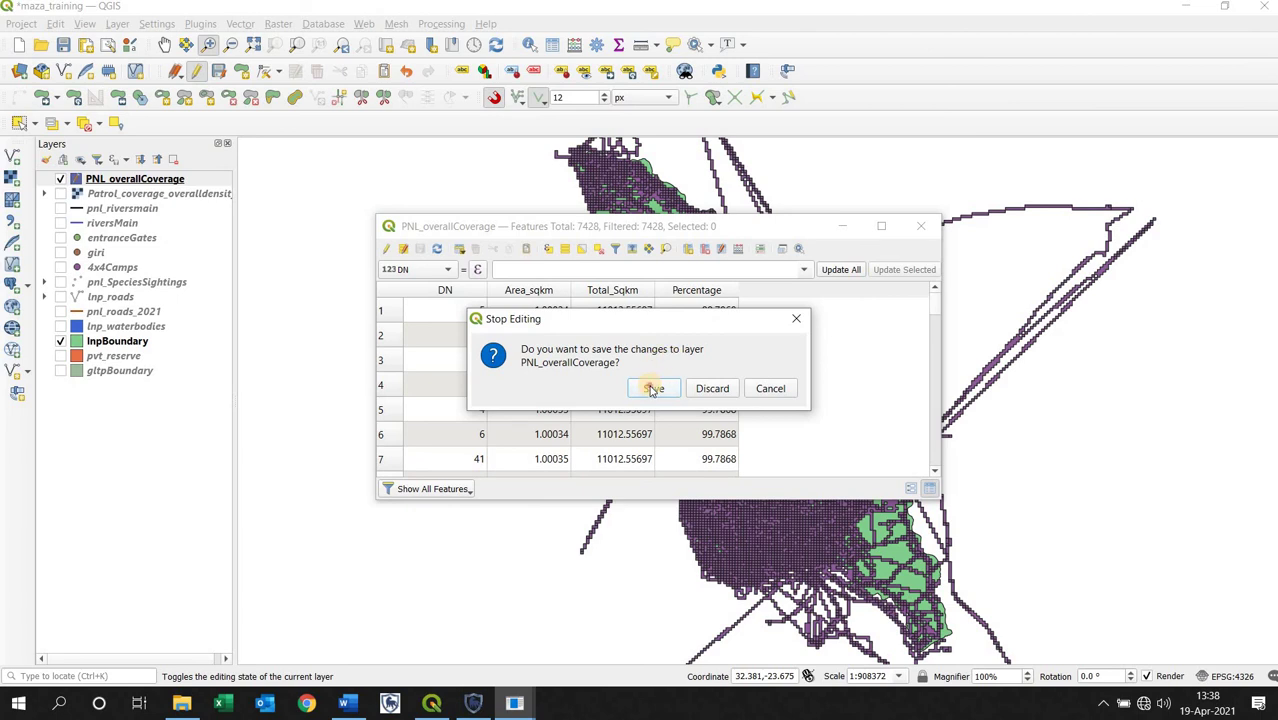
{"action": "left_click", "coordinate": [652, 388]}
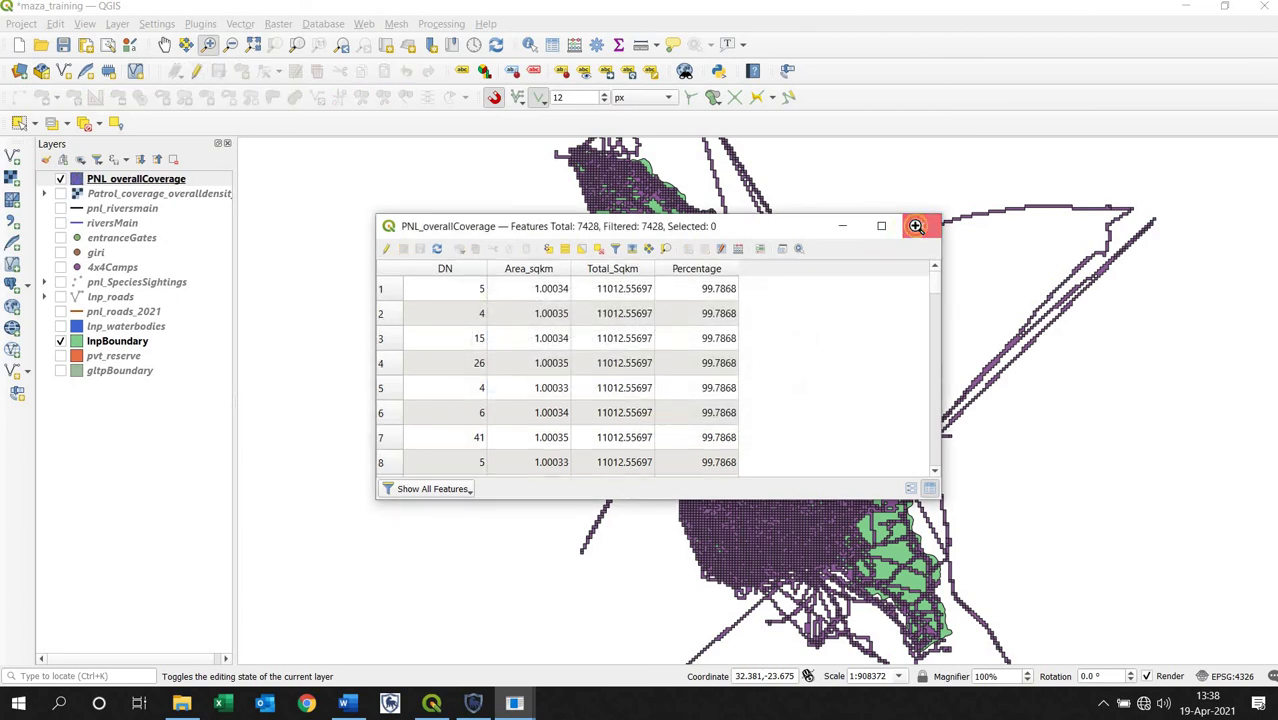
{"action": "left_click", "coordinate": [100, 179]}
Show Patrol_coverage_overalldensity instead of PNL_overallCoverage and open the raster's properties.
{"action": "left_click", "coordinate": [60, 194]}
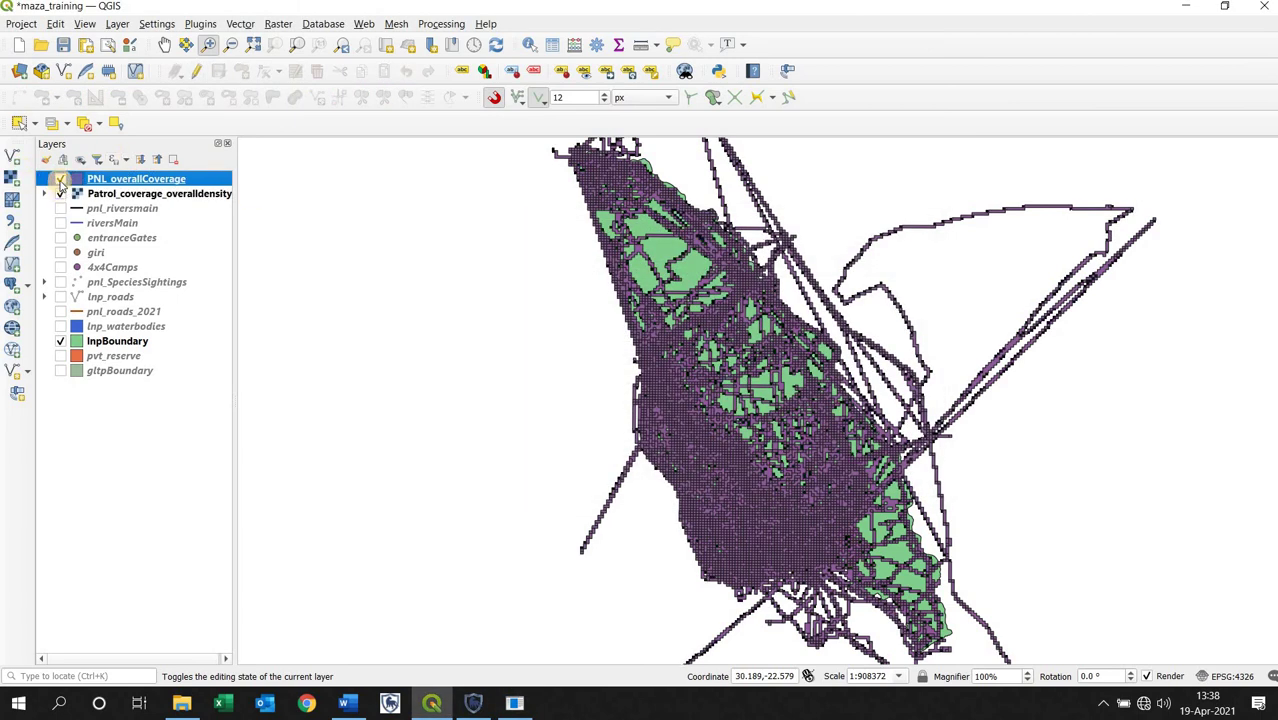
{"action": "left_click", "coordinate": [60, 179]}
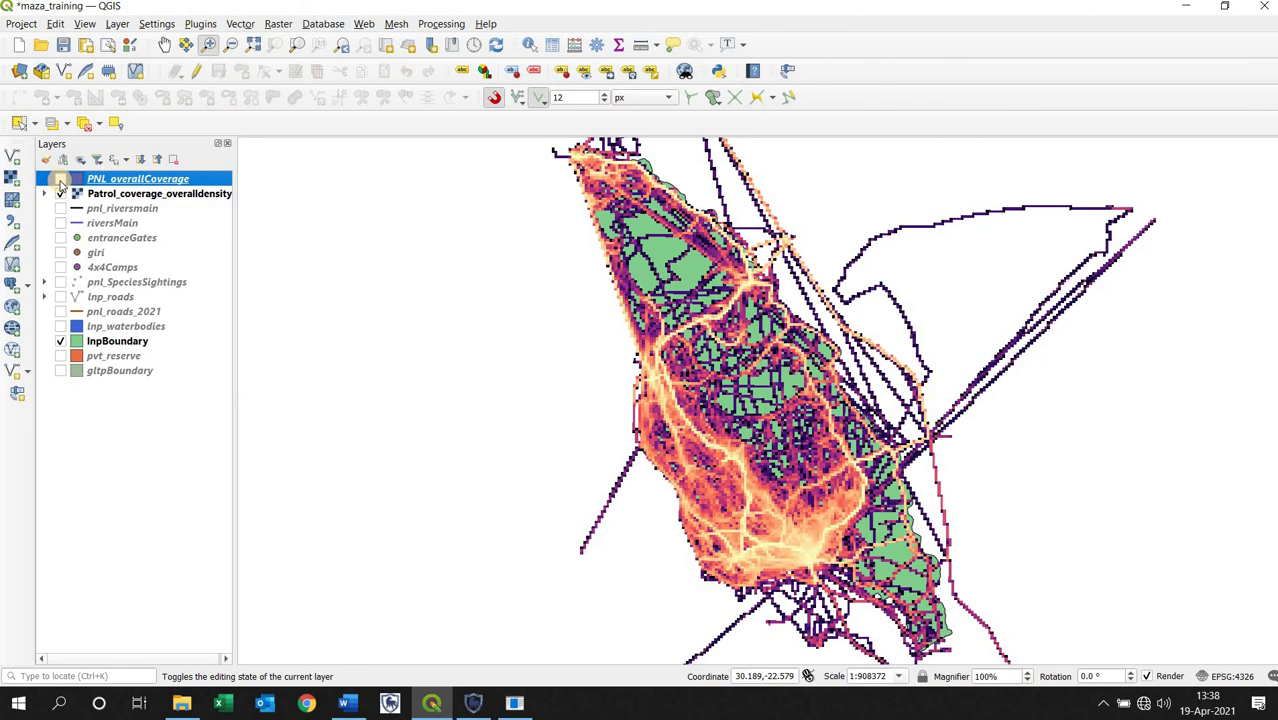
{"action": "right_click", "coordinate": [127, 193]}
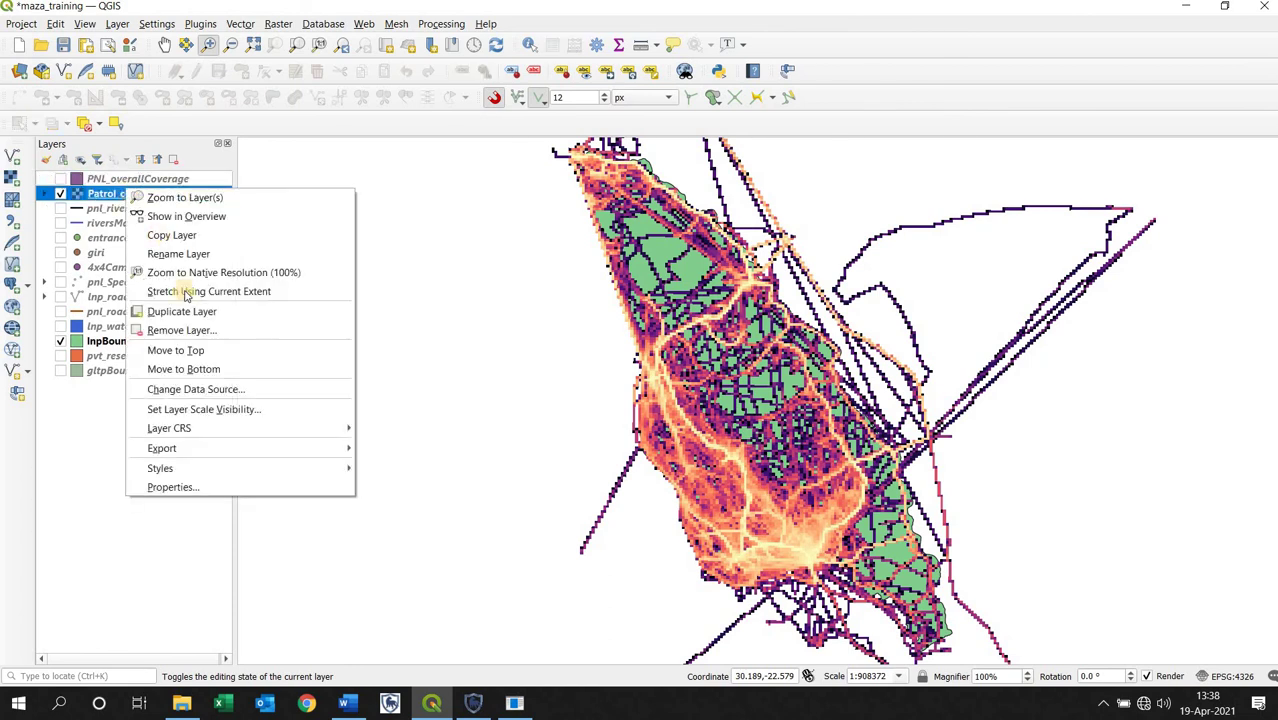
{"action": "left_click", "coordinate": [196, 487]}
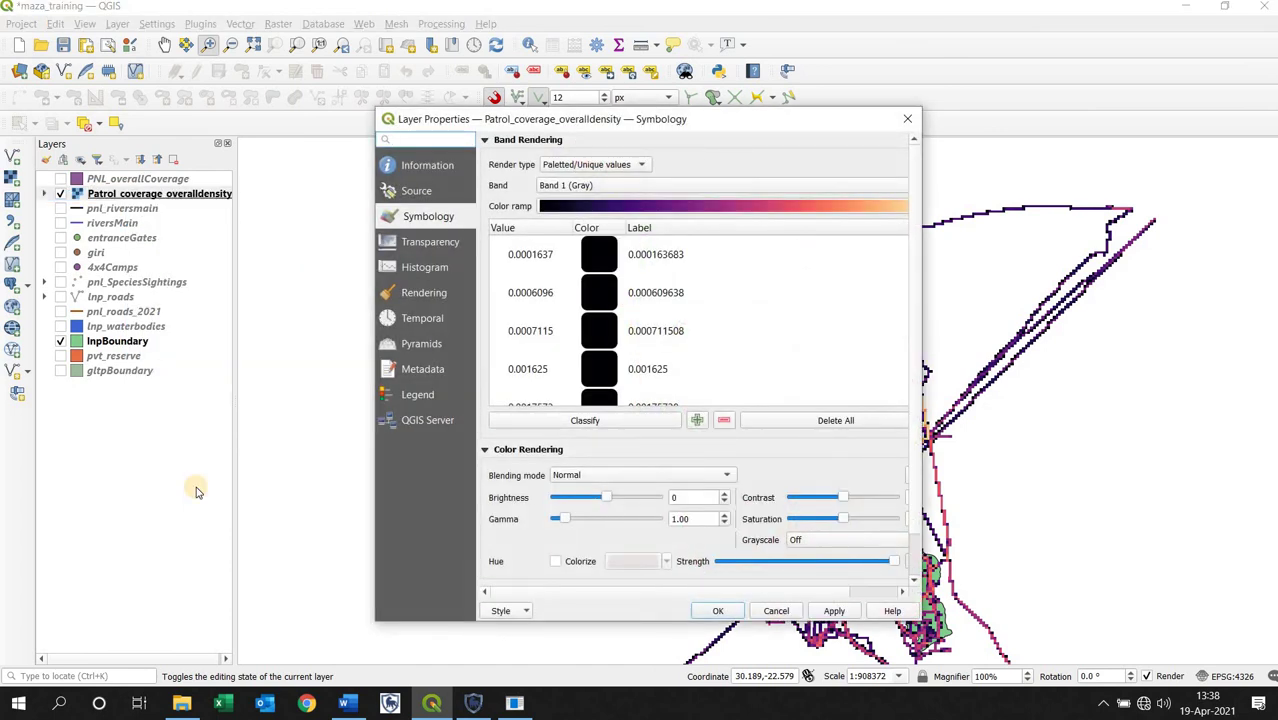